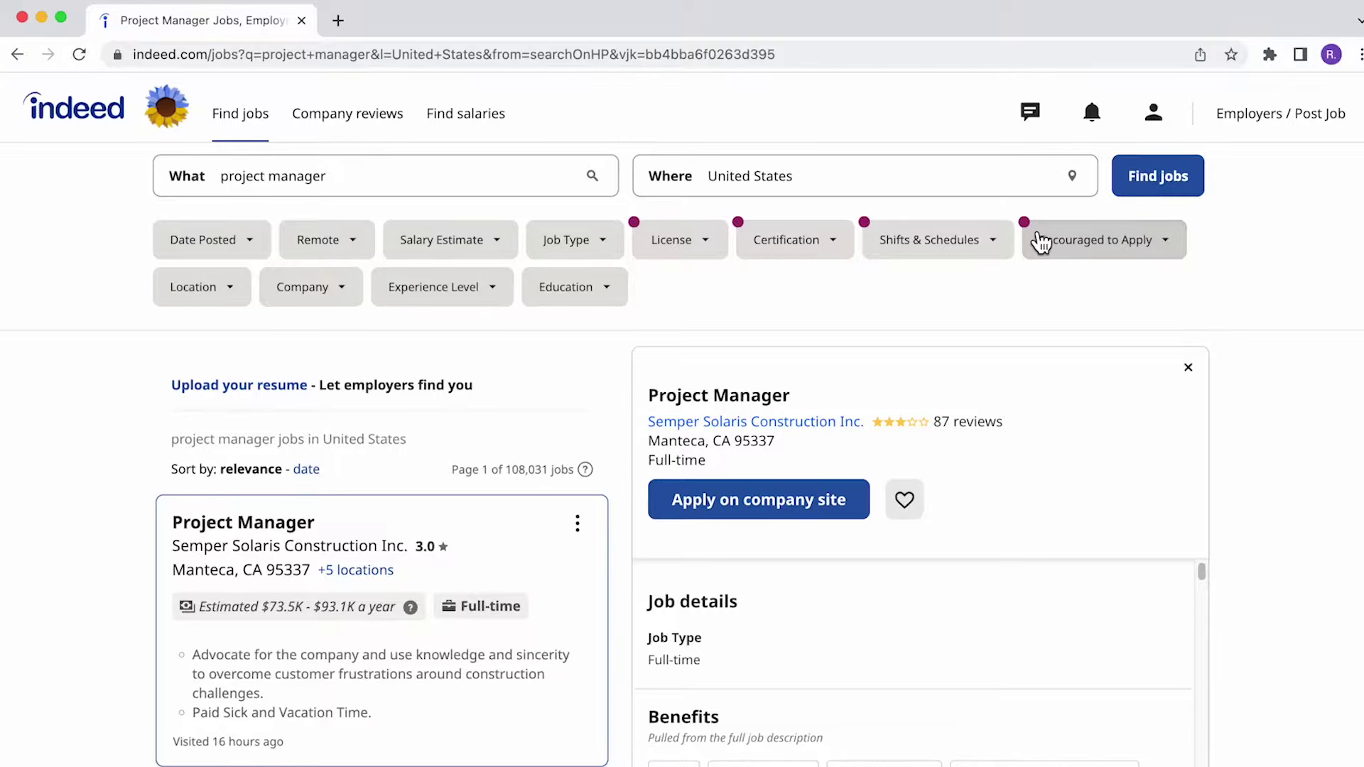
- Open the Experience Level filter options on the Indeed job results
click(501, 297)
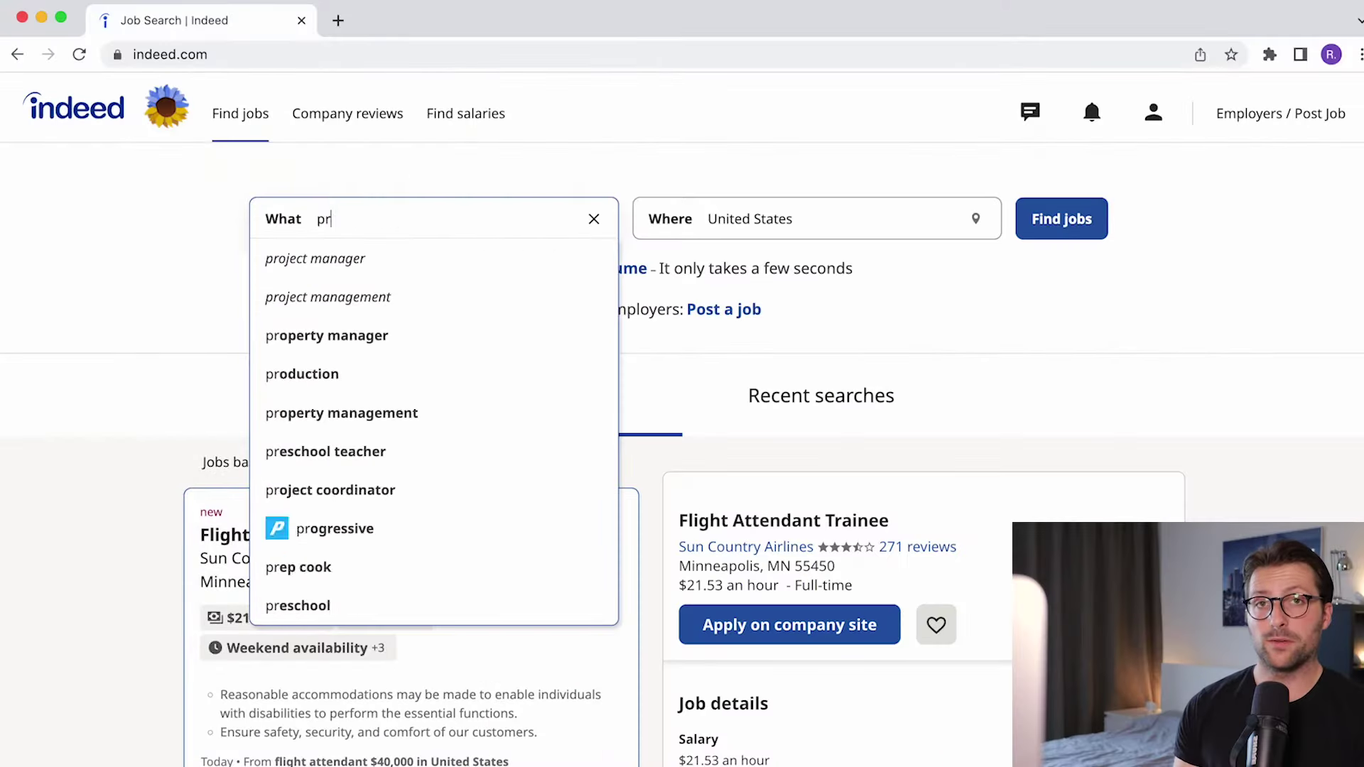
- Search Indeed for project manager jobs filtered to No Experience Required
click(372, 257)
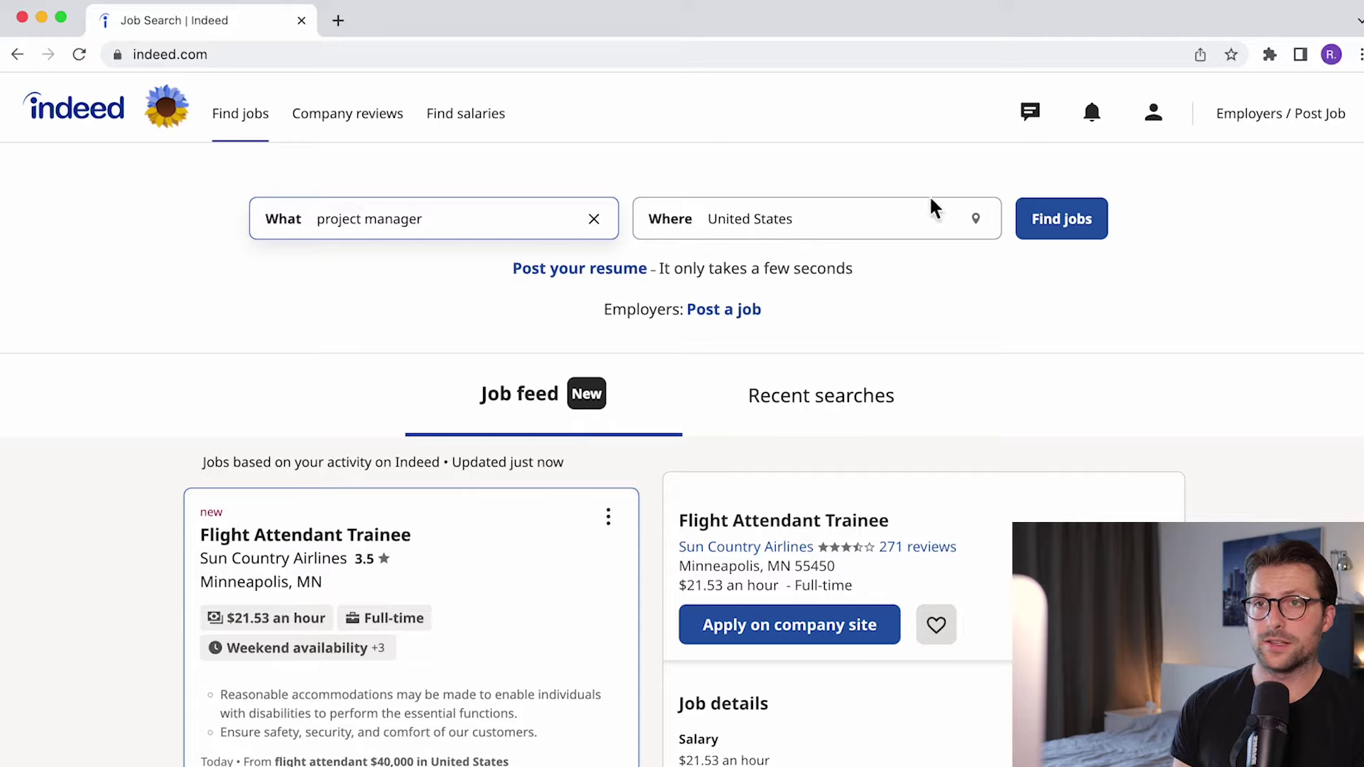
click(1040, 234)
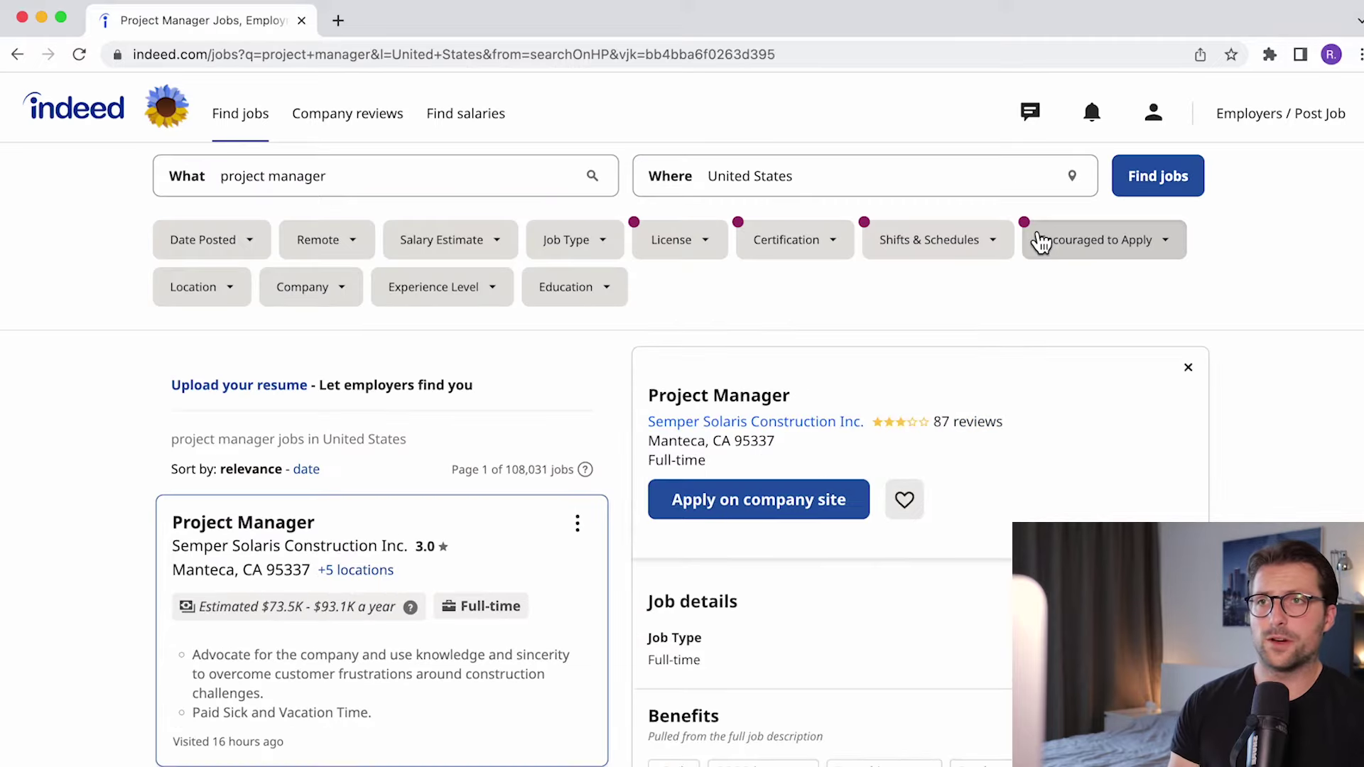
click(502, 299)
click(520, 463)
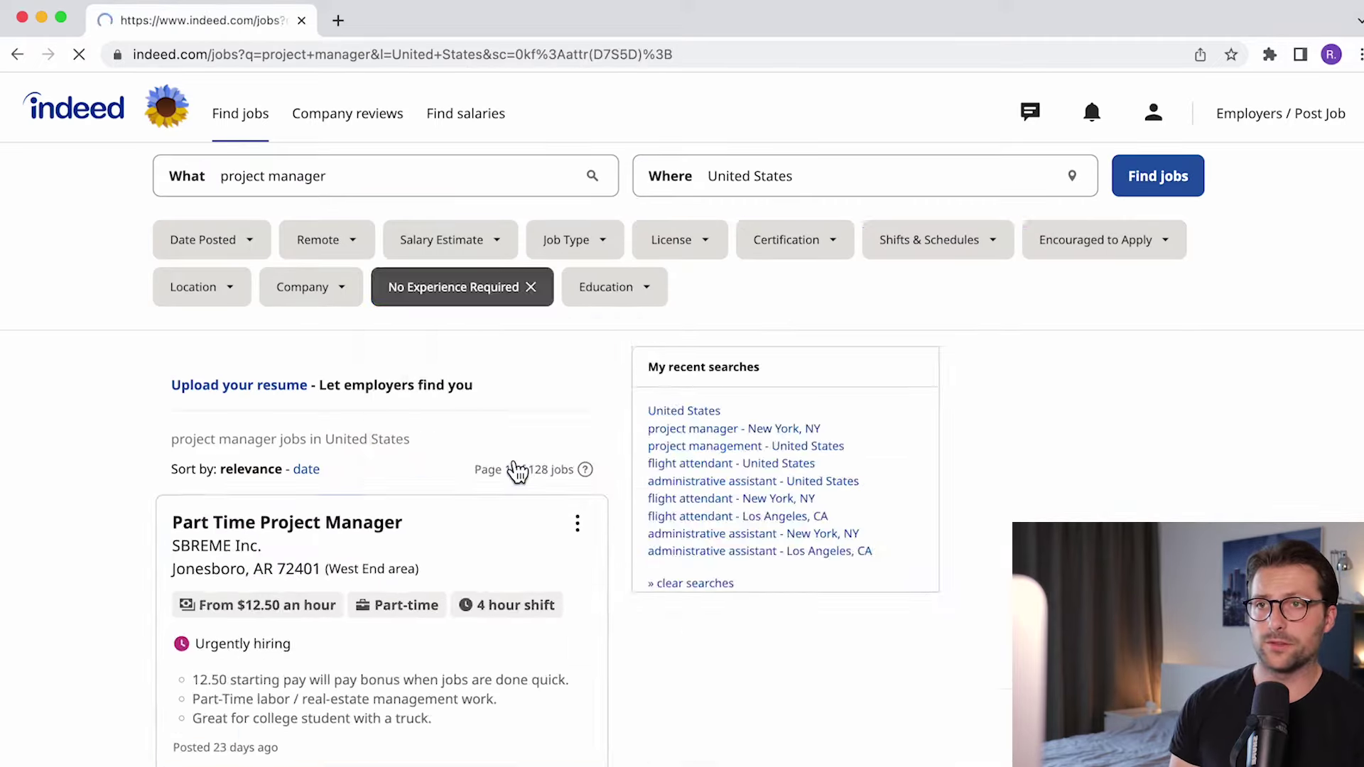
- Open a Project Manager job posting and start its application
scroll(433, 511, down, 4)
drag(194, 608, 419, 610)
click(437, 564)
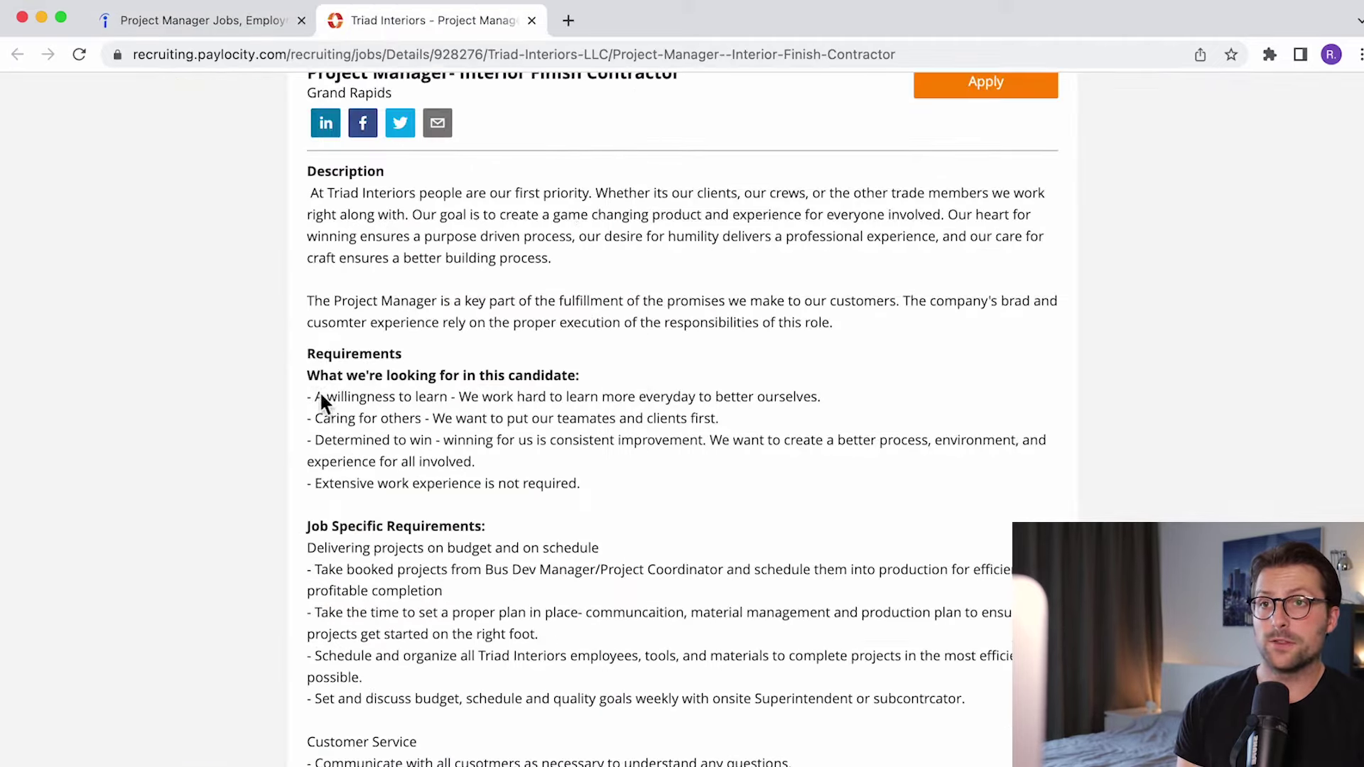
scroll(973, 254, up, 2)
click(981, 172)
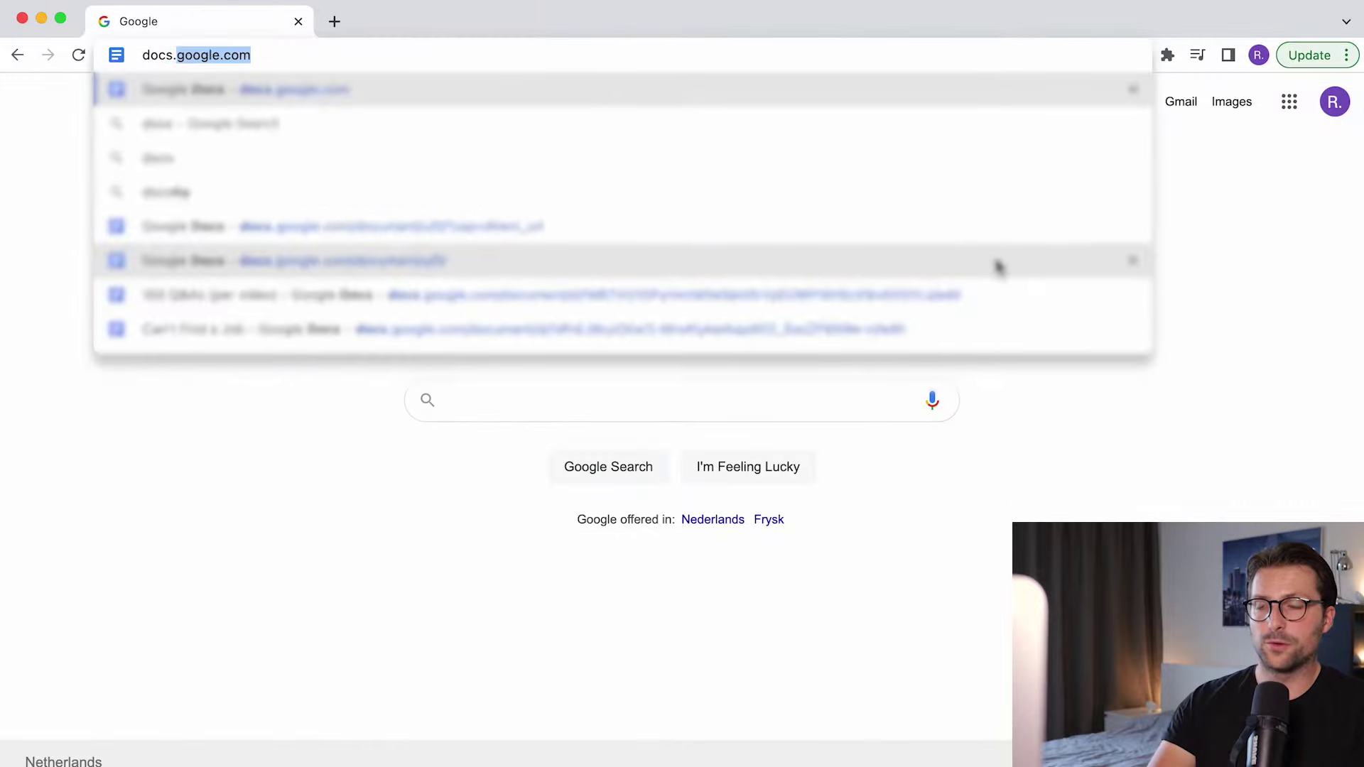
- Load docs.google.com and start resumes from the Coral and Serif templates
text(.google.com)
key(Return)
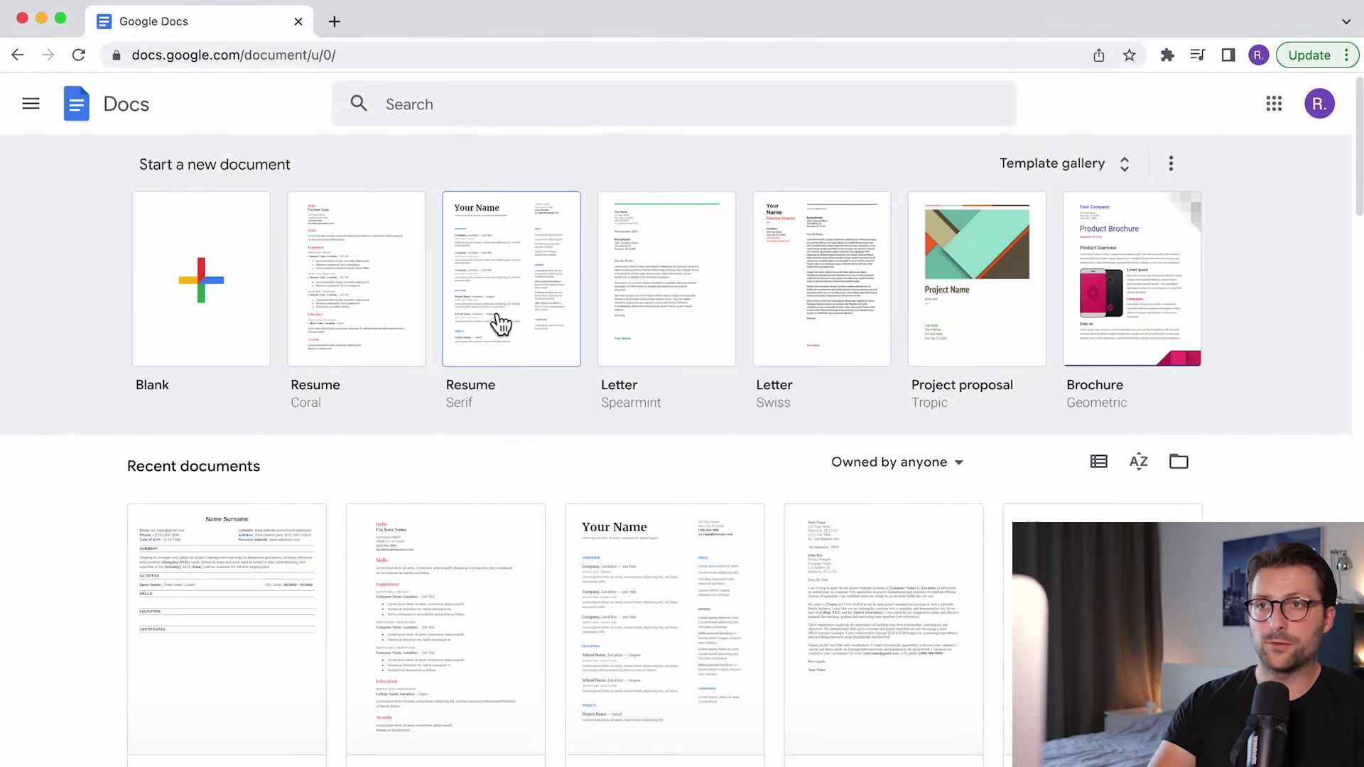
click(390, 323)
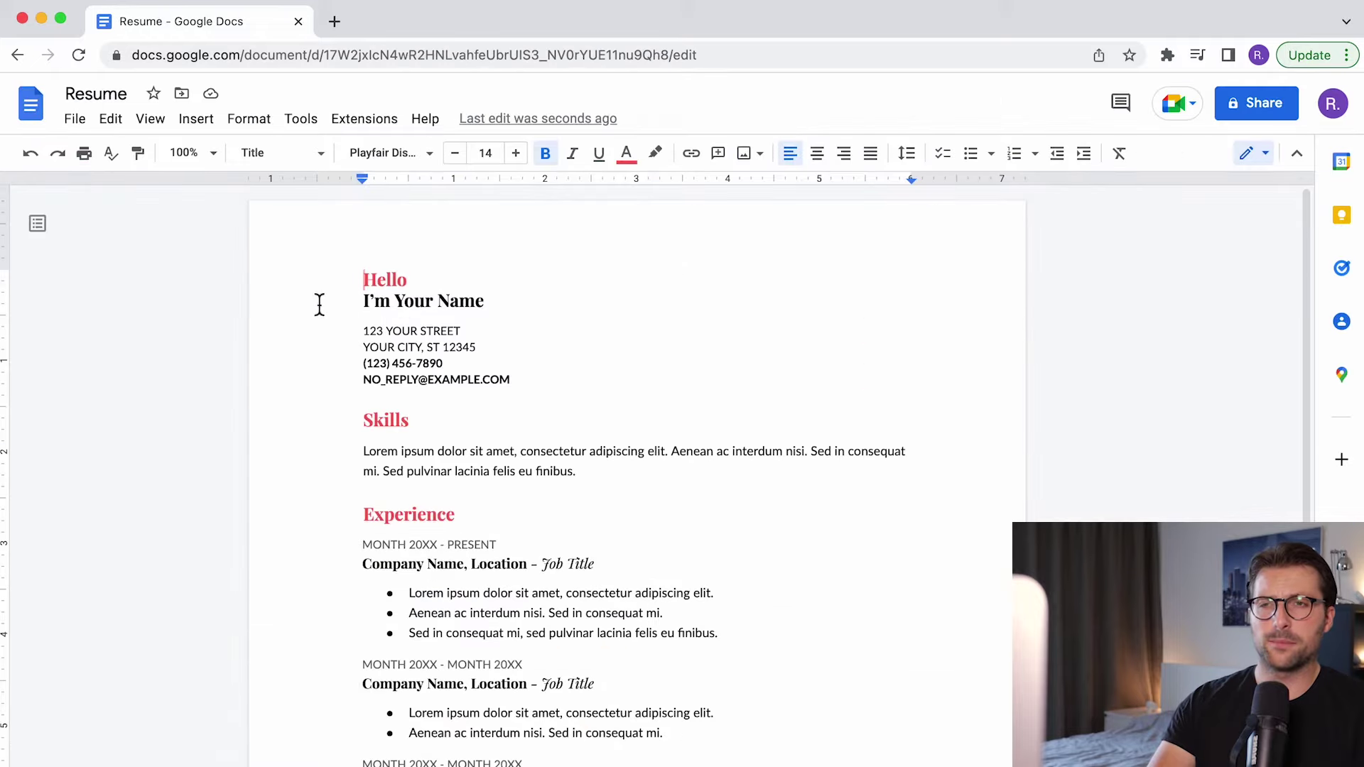
click(17, 54)
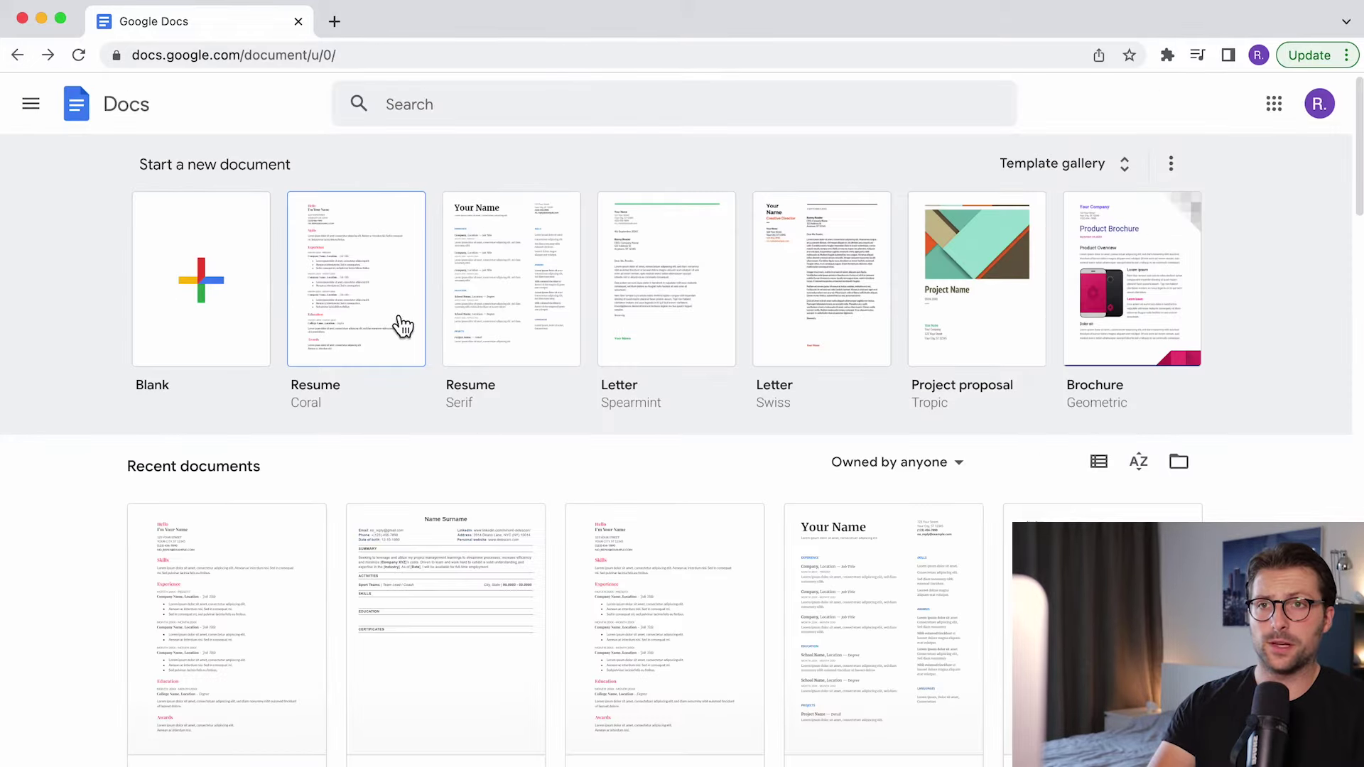
click(516, 313)
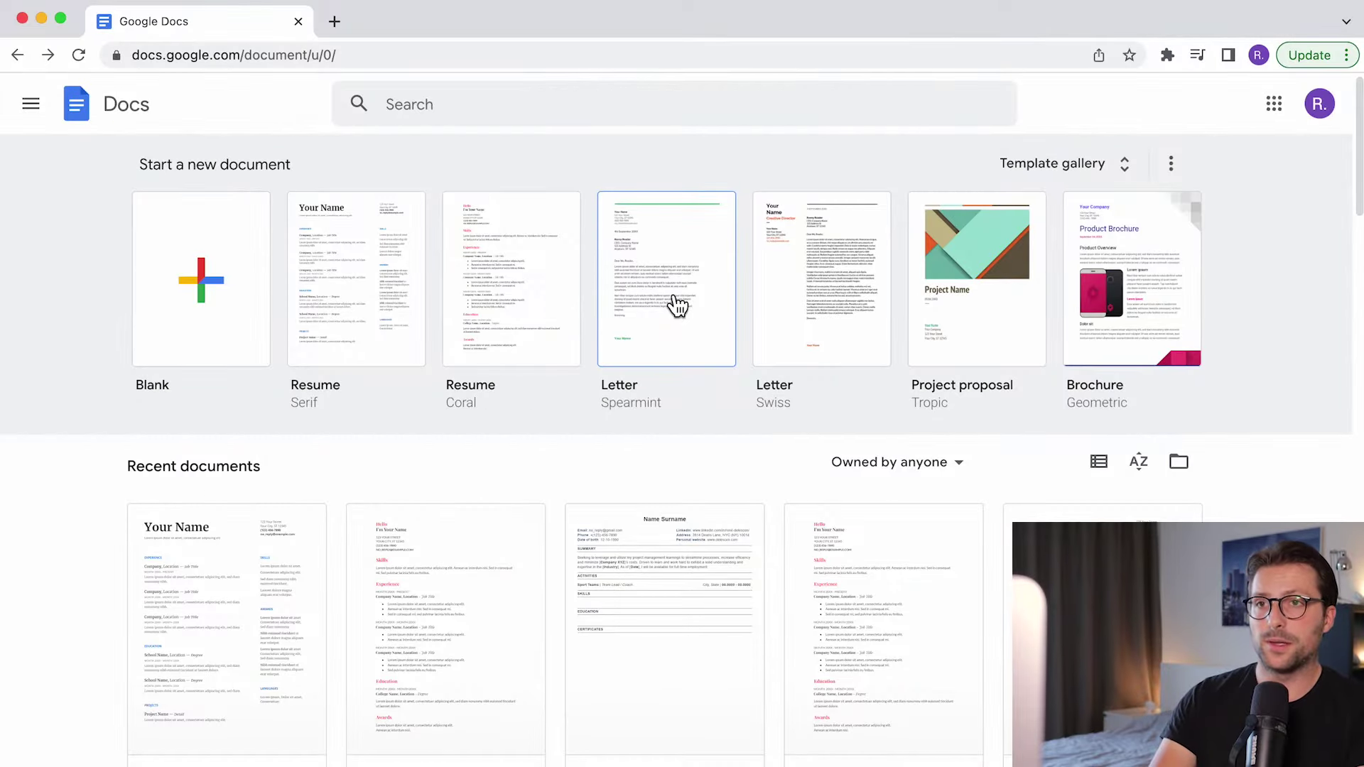
- Create a blank document with 0.5-inch margins on every side, keeping Arial font
click(243, 304)
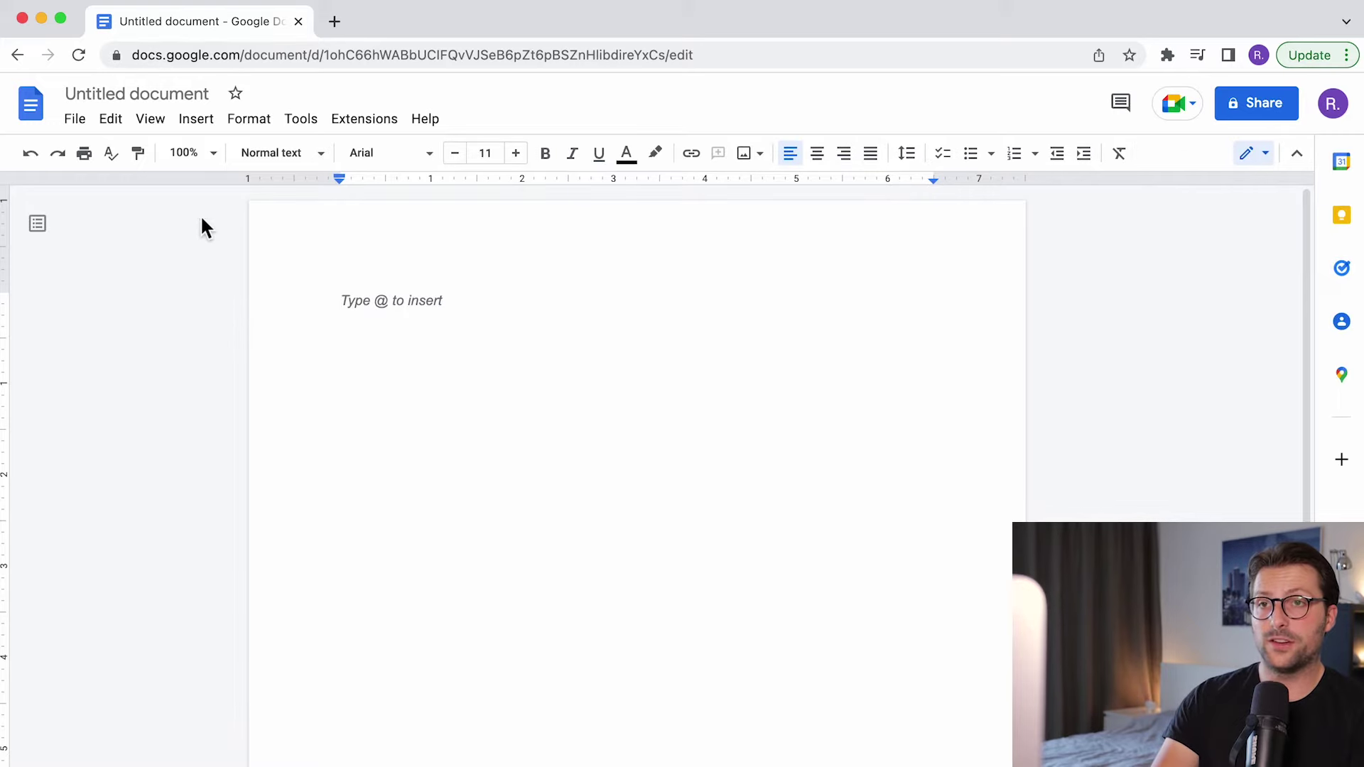
click(77, 121)
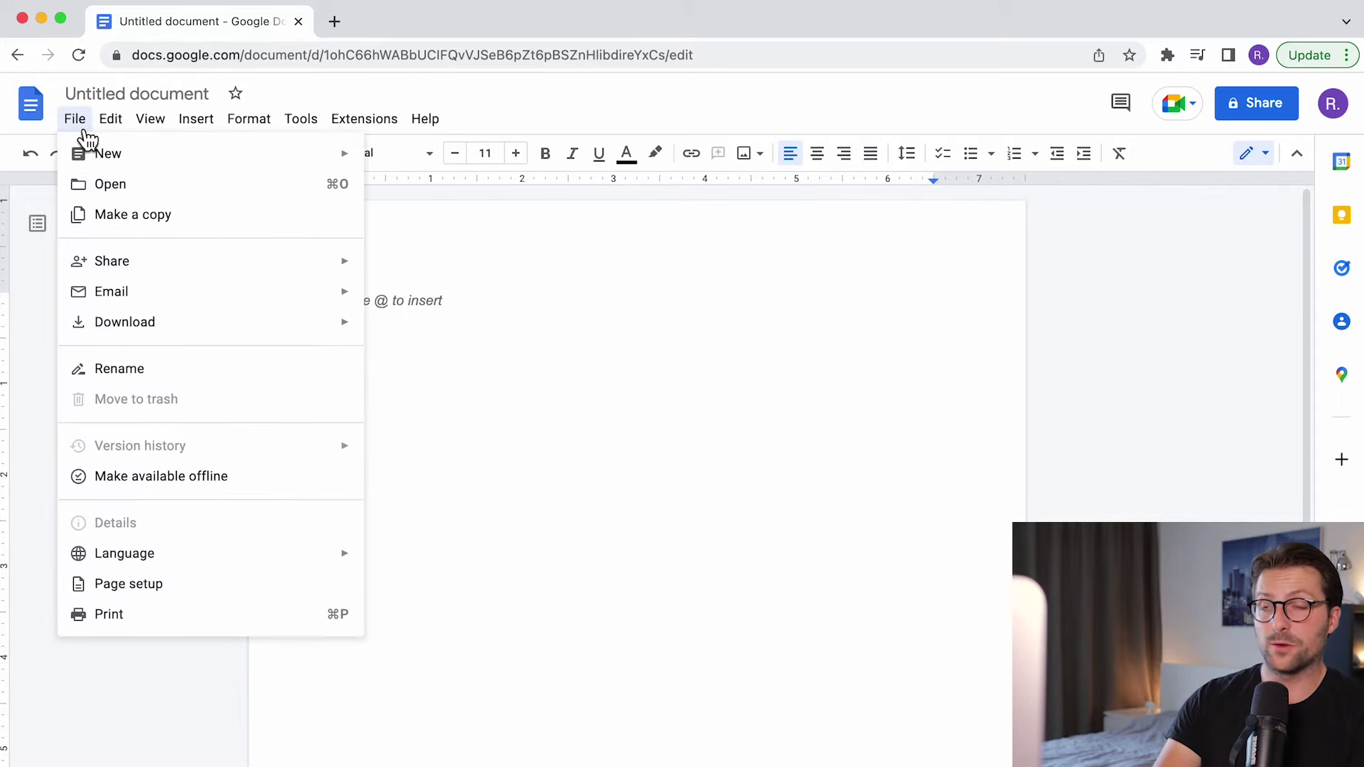
click(139, 585)
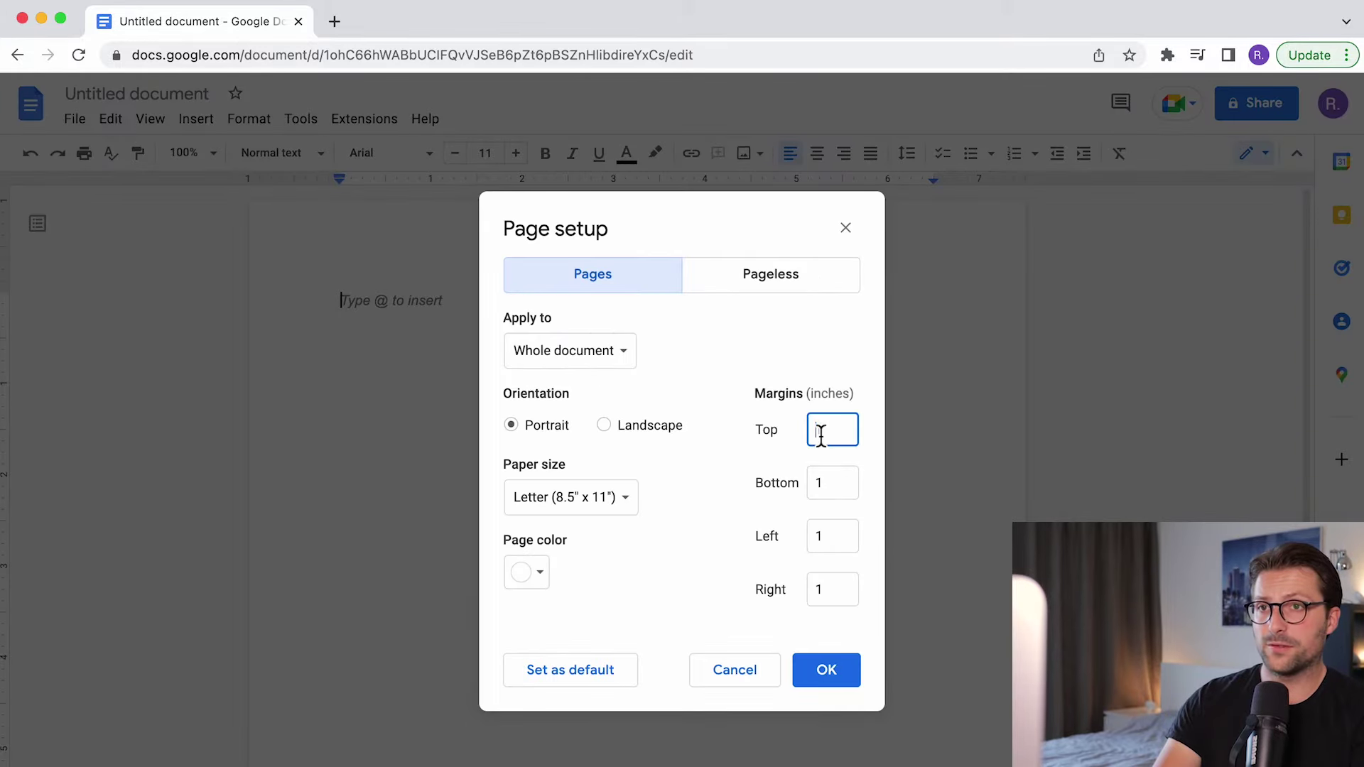
text(.5)
key(Tab)
key(Tab)
text(.5)
key(Tab)
text(.5)
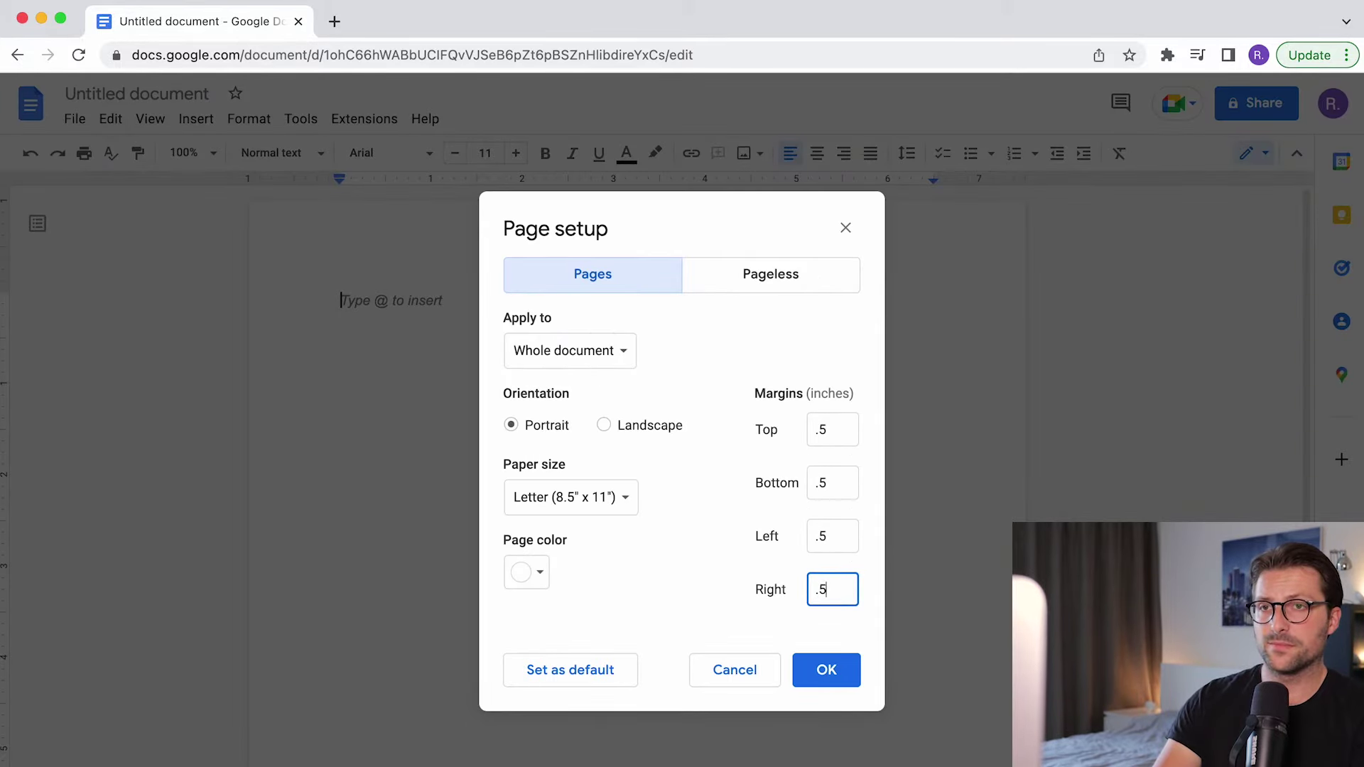
click(856, 672)
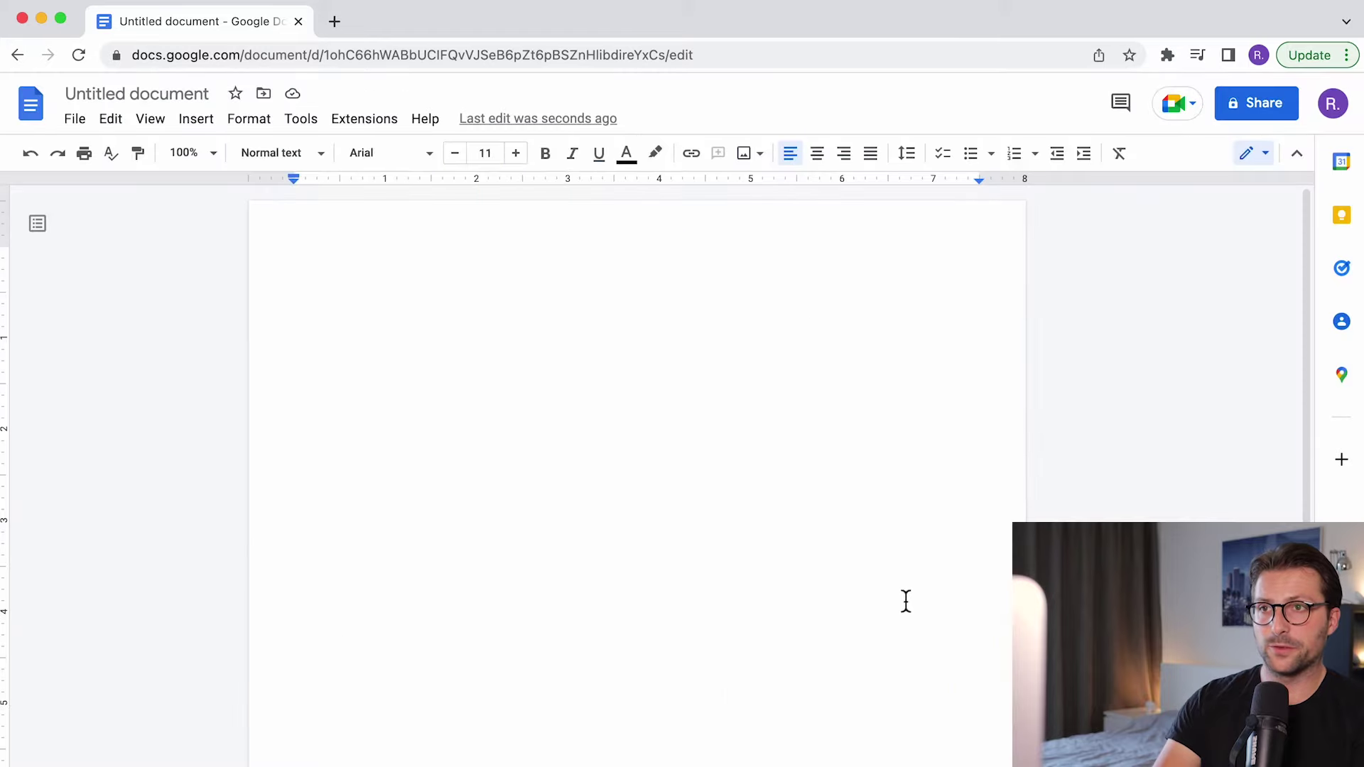
click(430, 157)
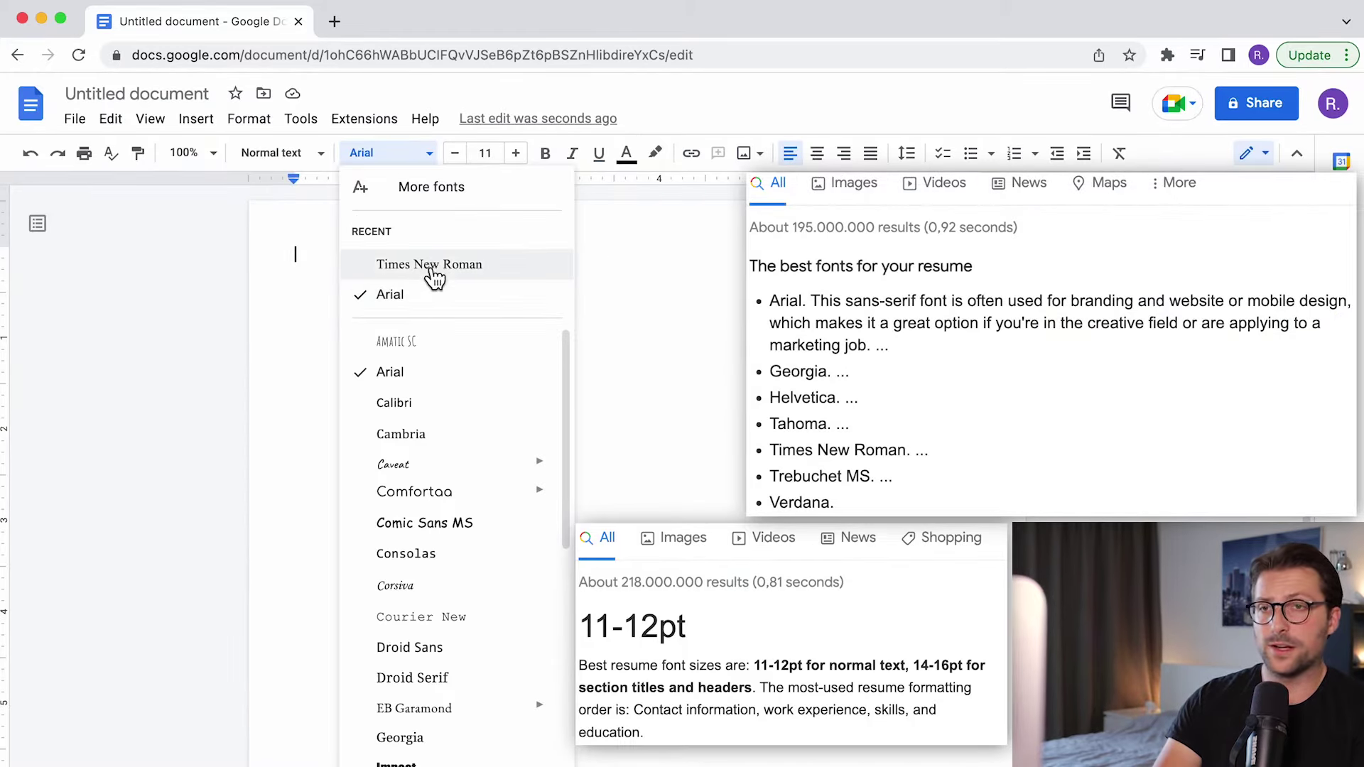
click(426, 294)
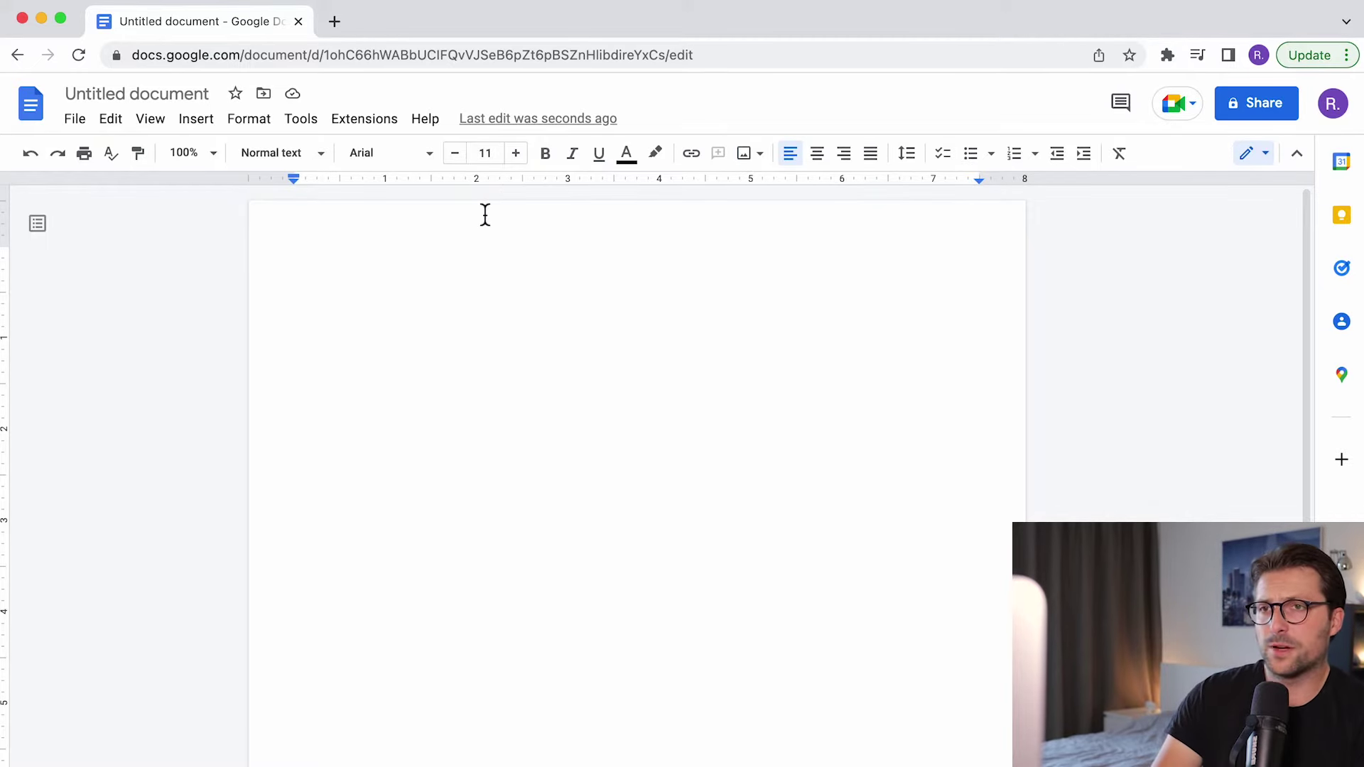
- Type 'Name Surname' and make it centred, bold and 18 pt
text(Name Surname)
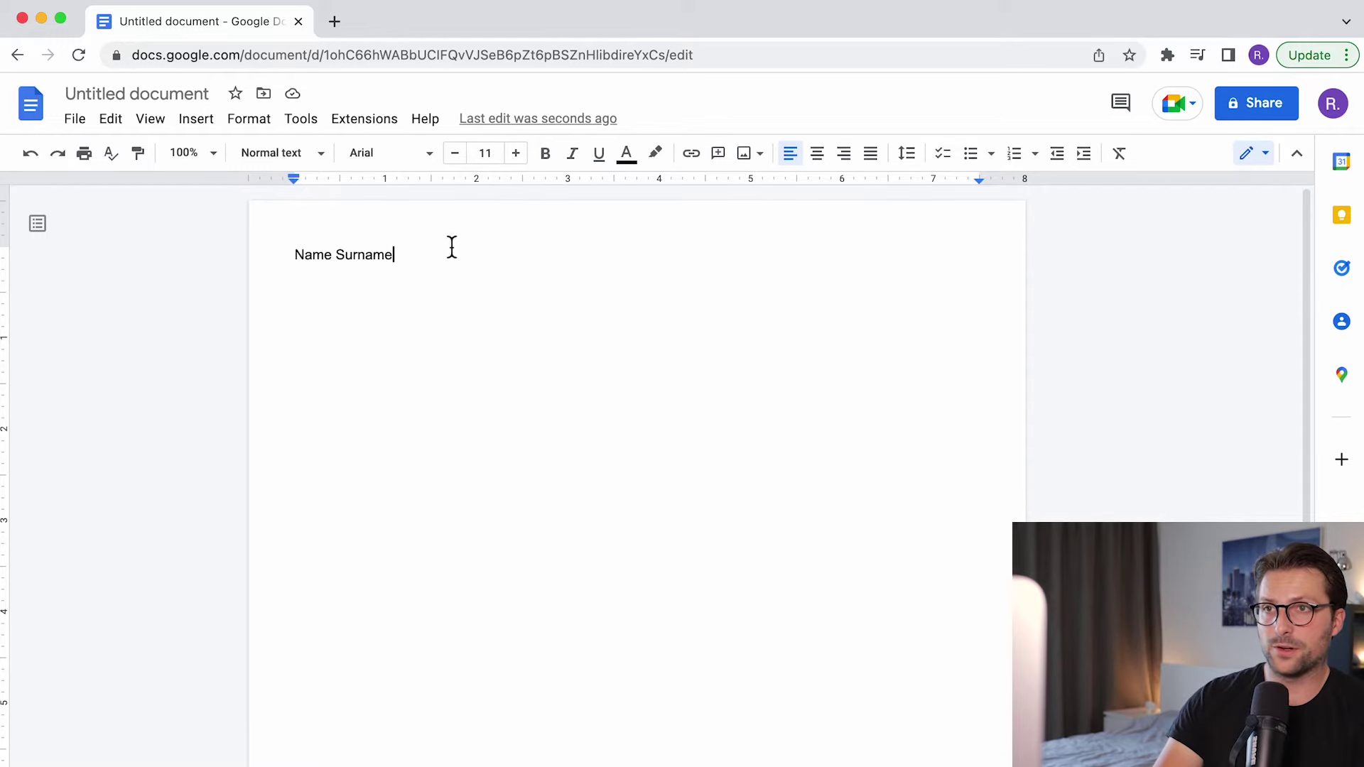
drag(452, 247, 303, 254)
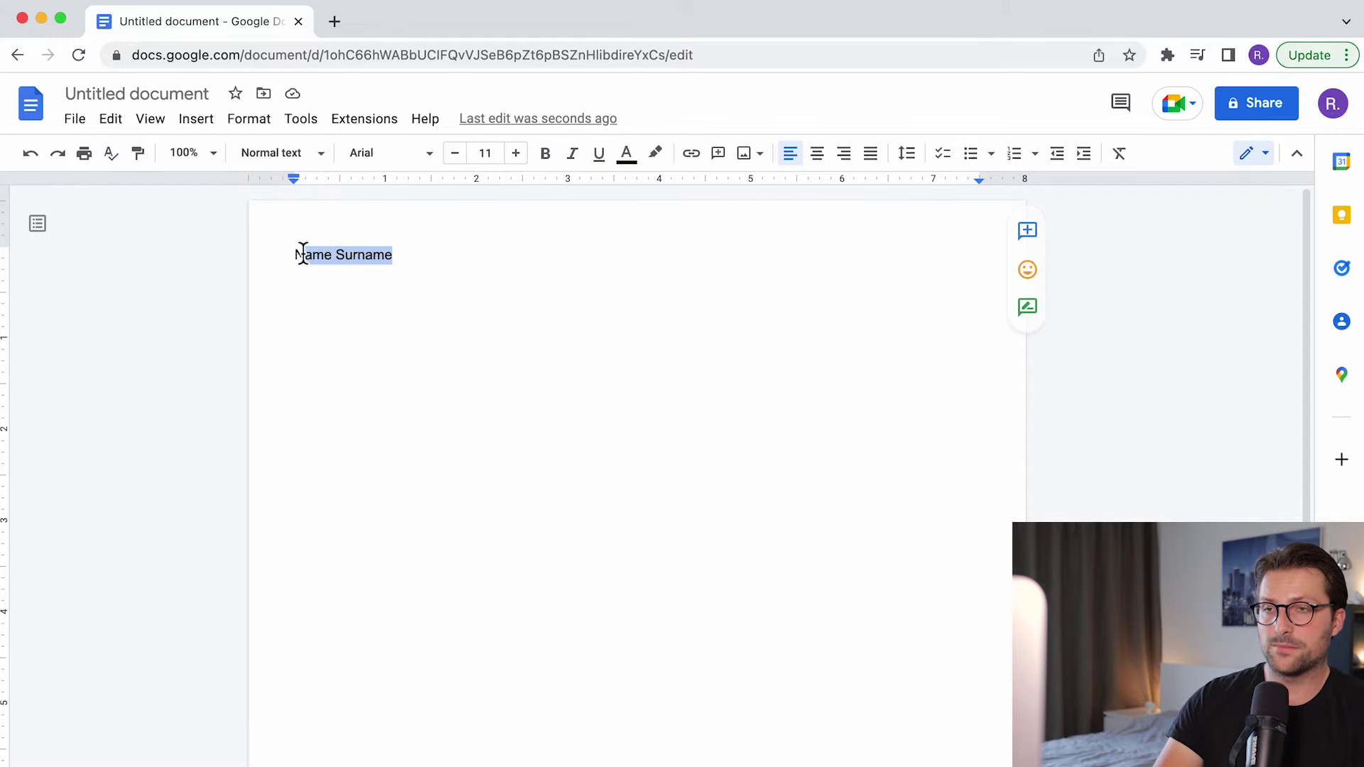
click(817, 154)
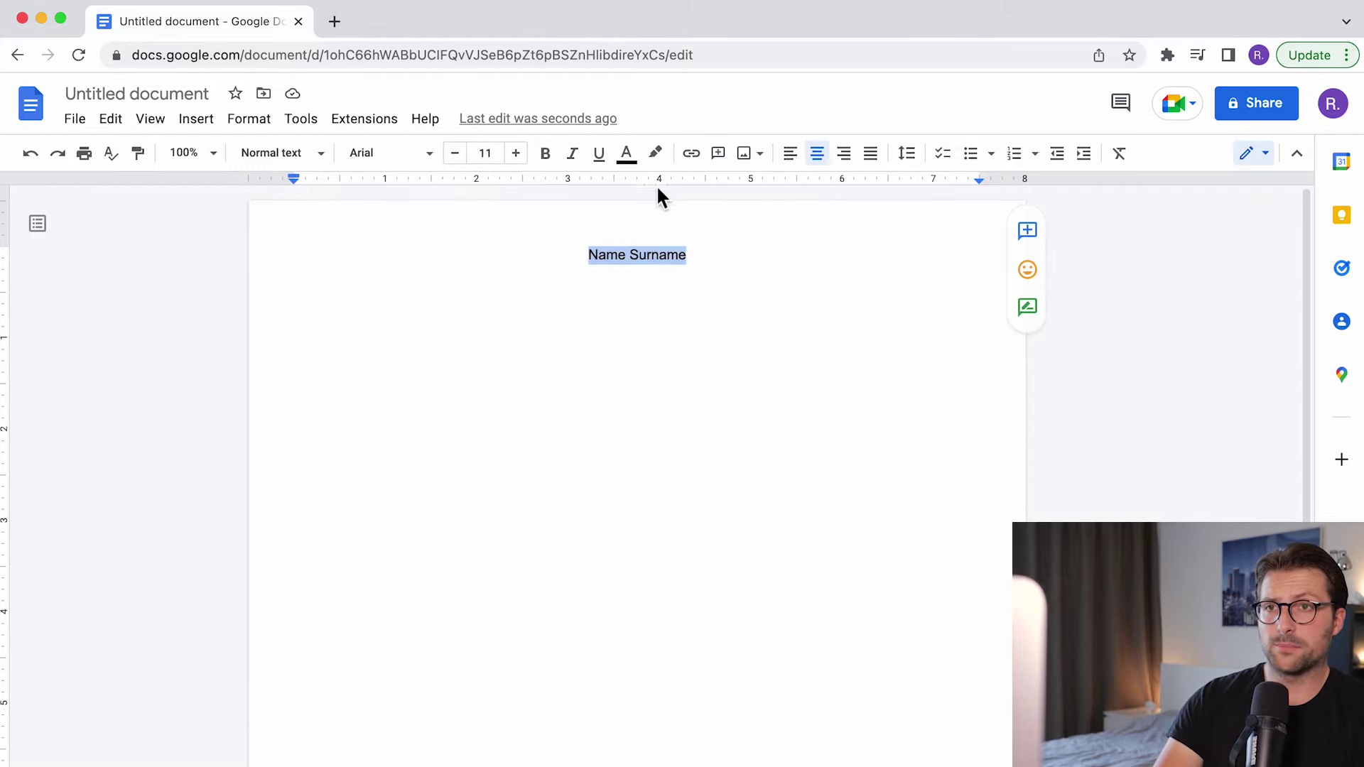
click(553, 164)
click(527, 162)
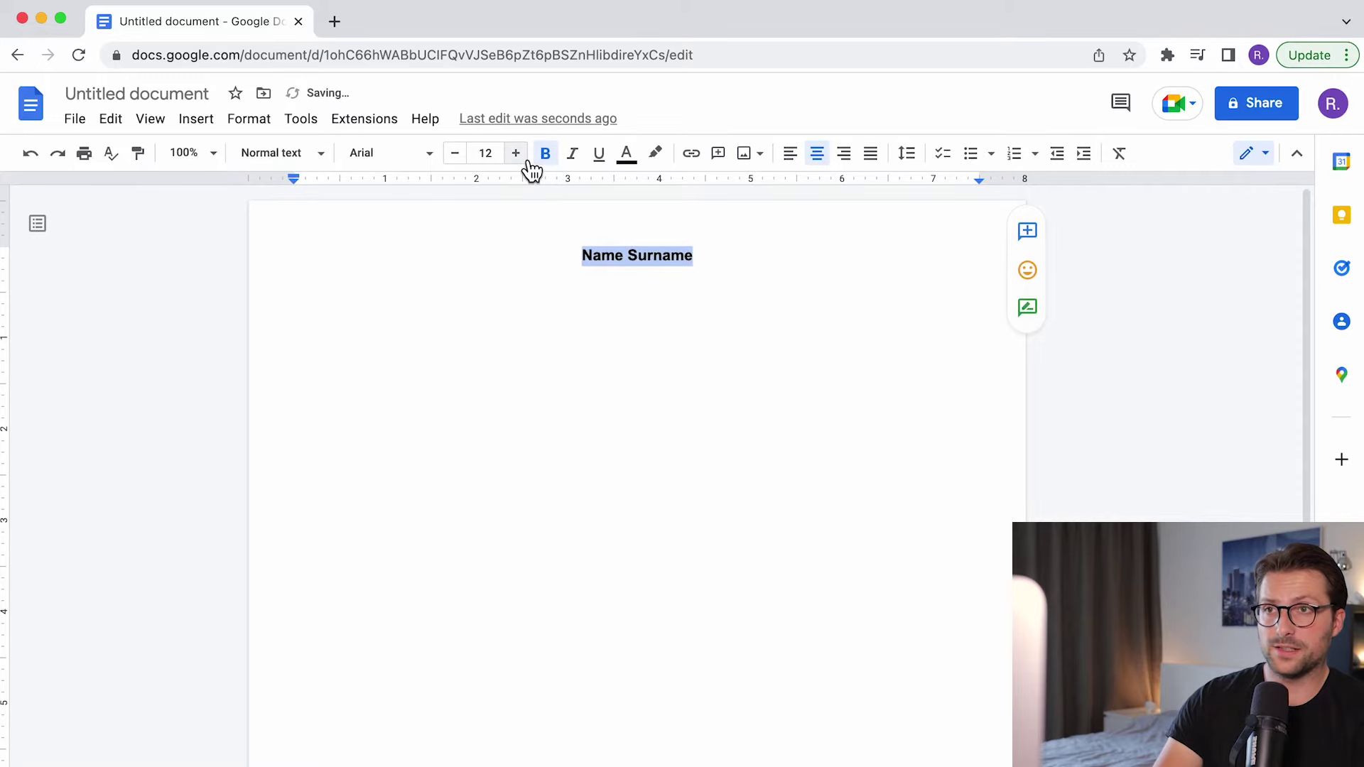
click(528, 162)
click(527, 162)
click(529, 162)
click(529, 162)
click(528, 162)
click(529, 162)
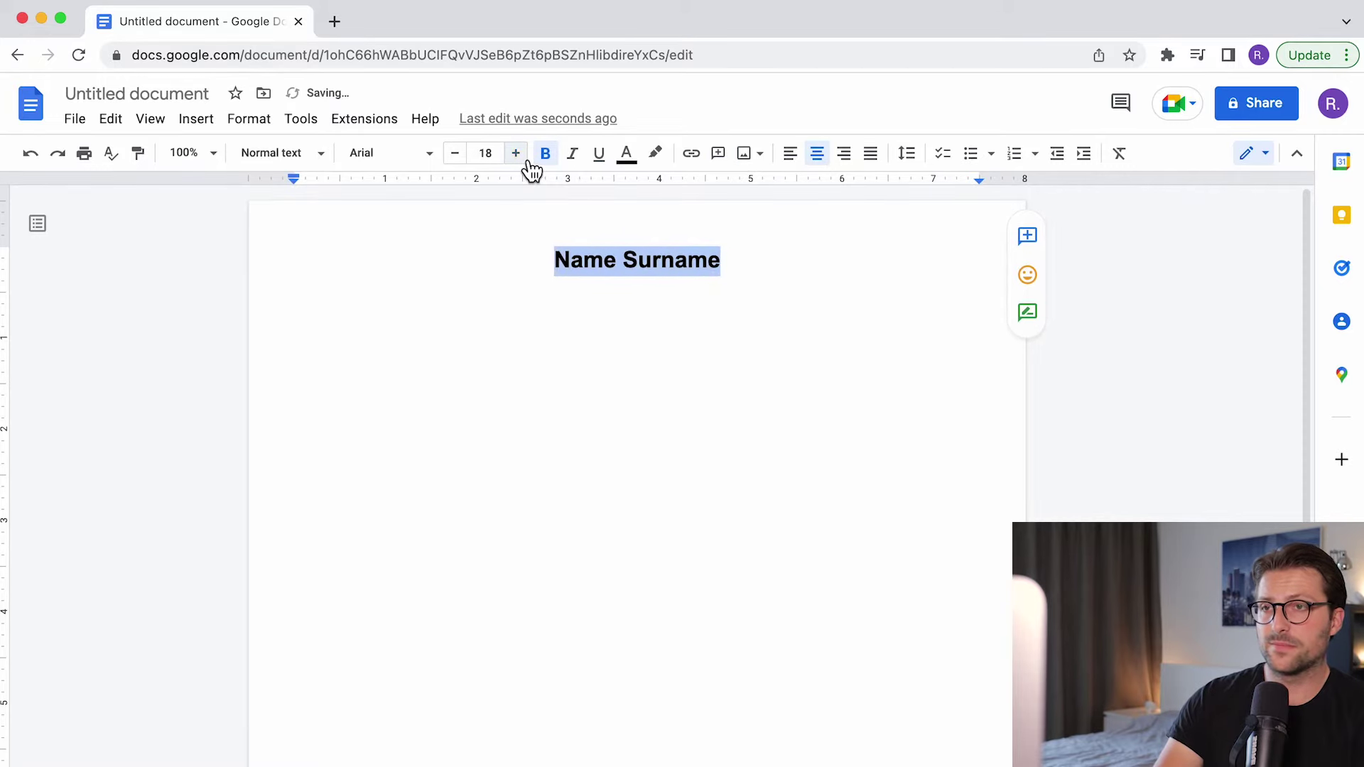
- Add a left-aligned, 11 pt line below with a bold 'Email' label
key(Right)
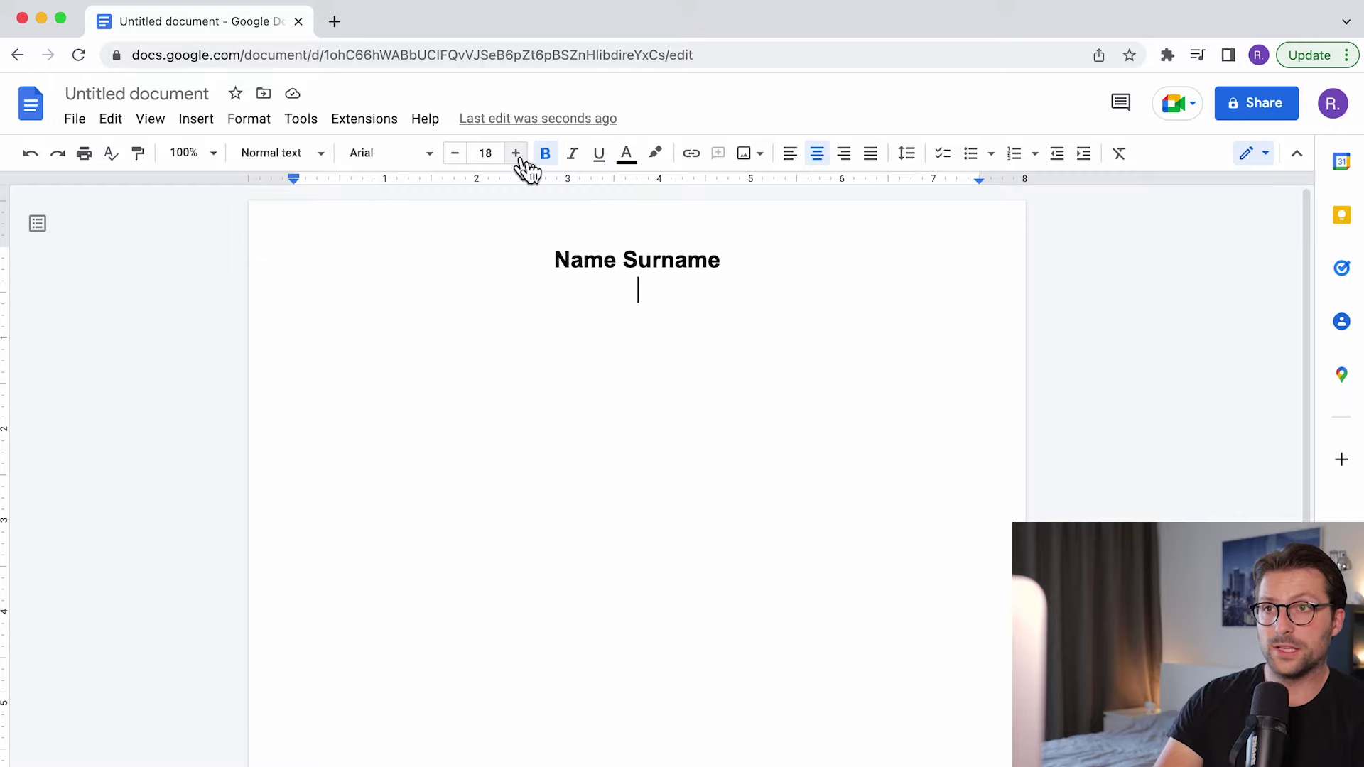
click(485, 153)
click(485, 273)
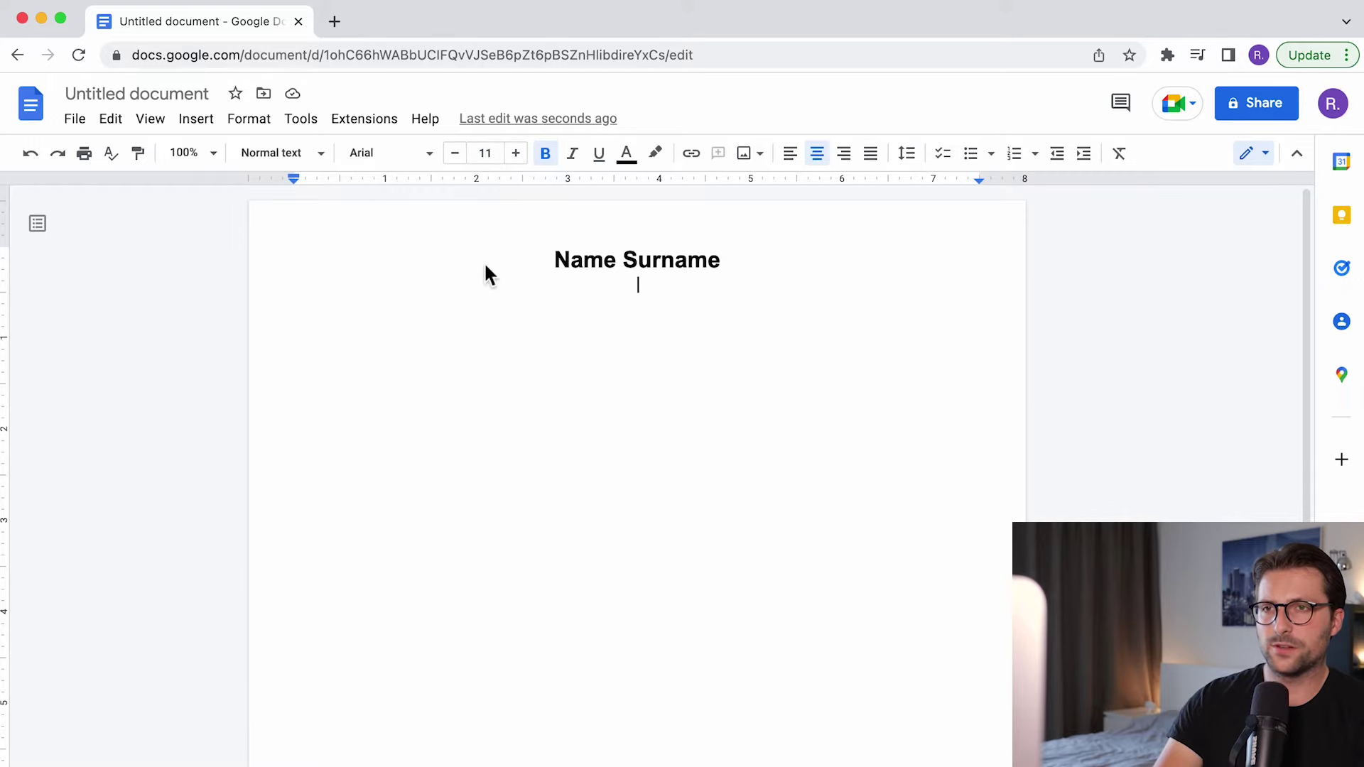
key(Return)
click(790, 154)
text(Email)
key(super+b)
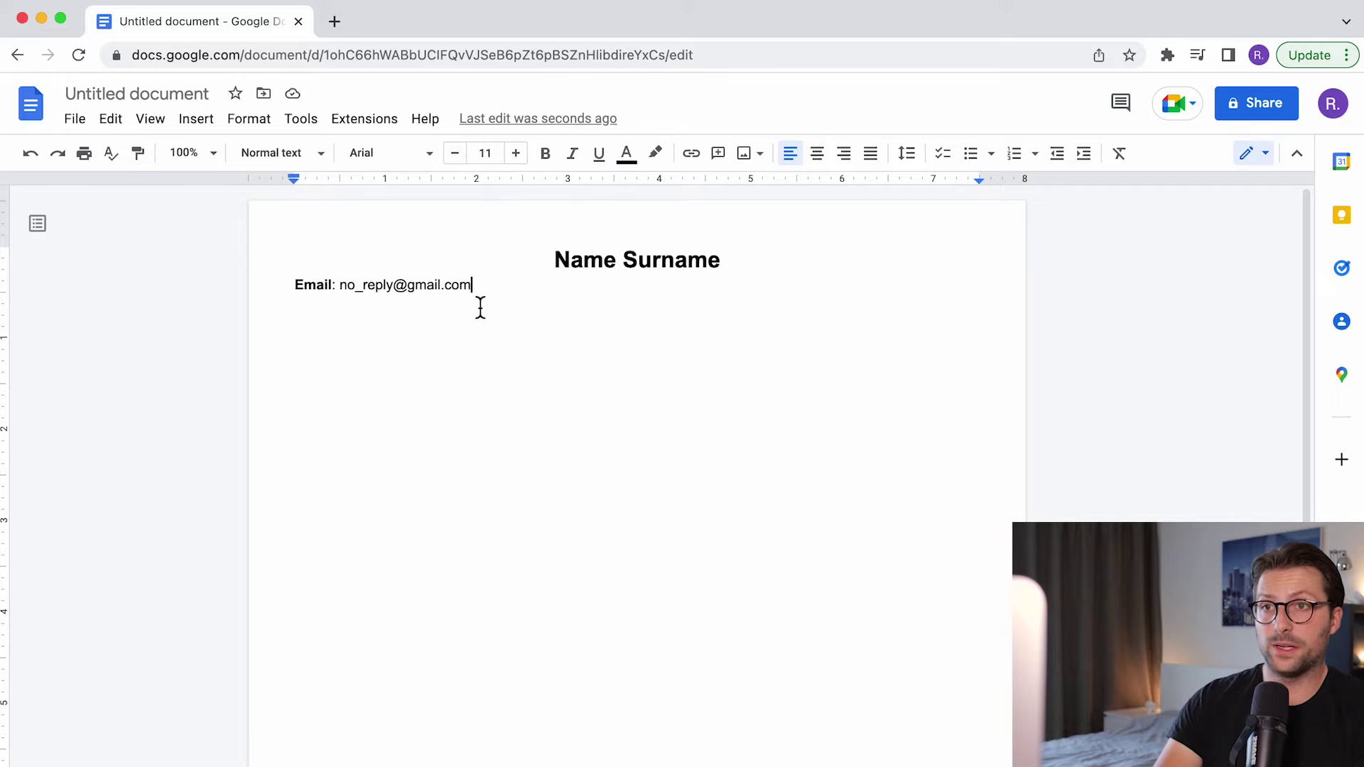
- Show the ruler and add a right-aligned tab stop near the right margin
click(150, 119)
click(193, 231)
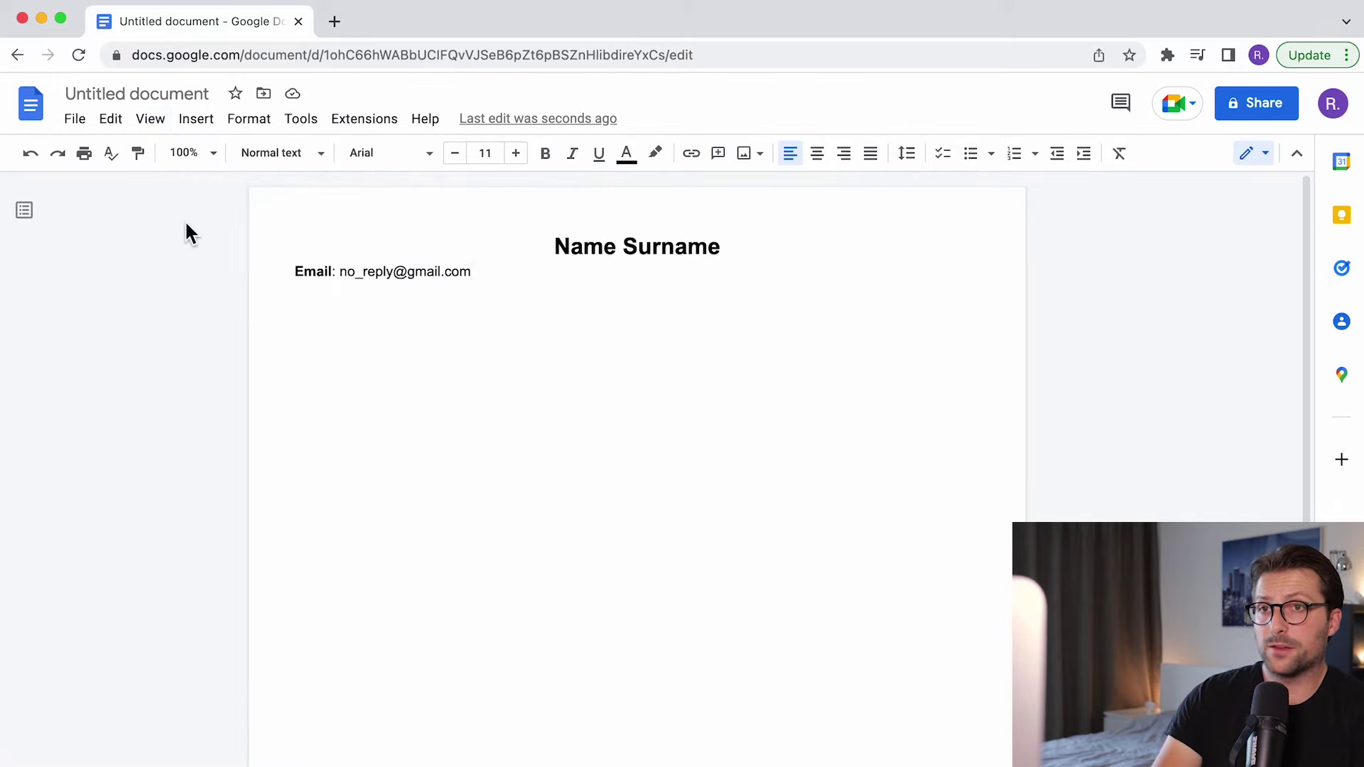
click(158, 122)
click(182, 231)
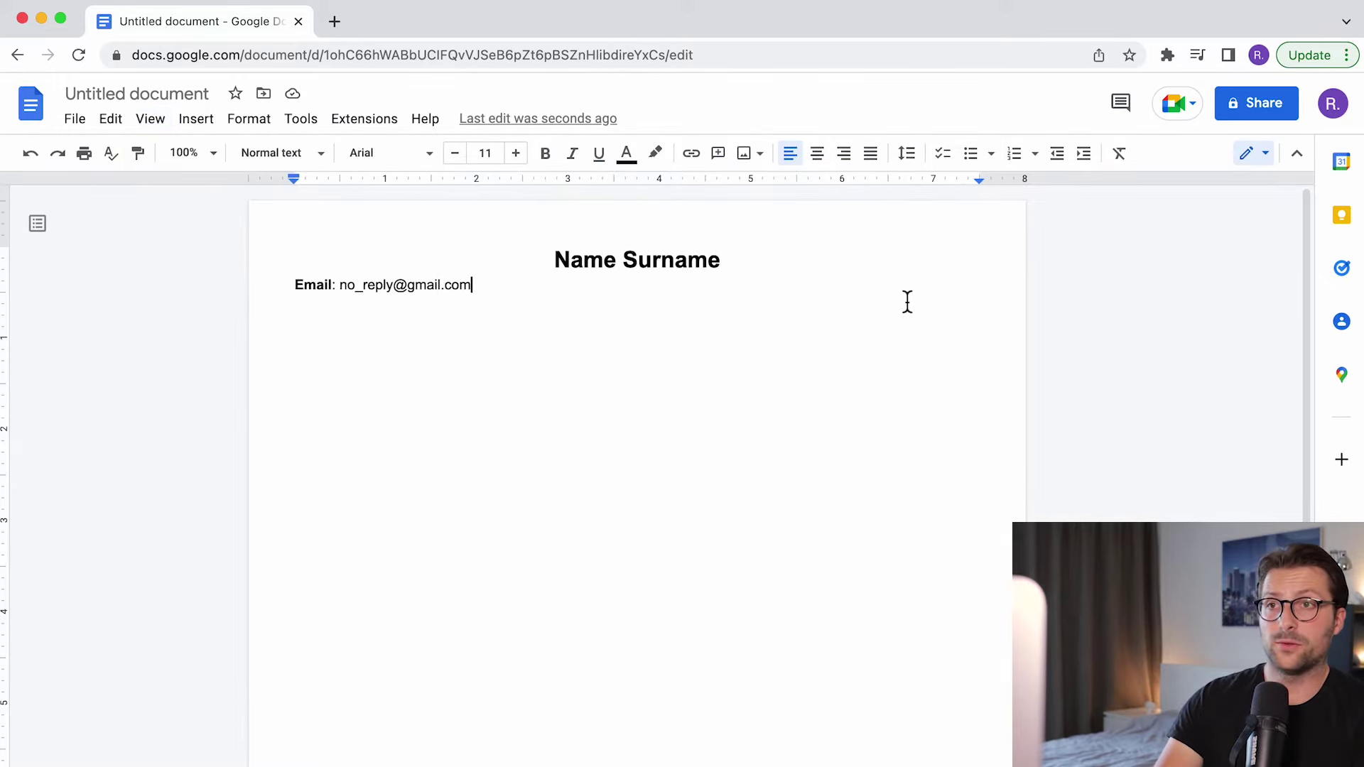
right_click(971, 178)
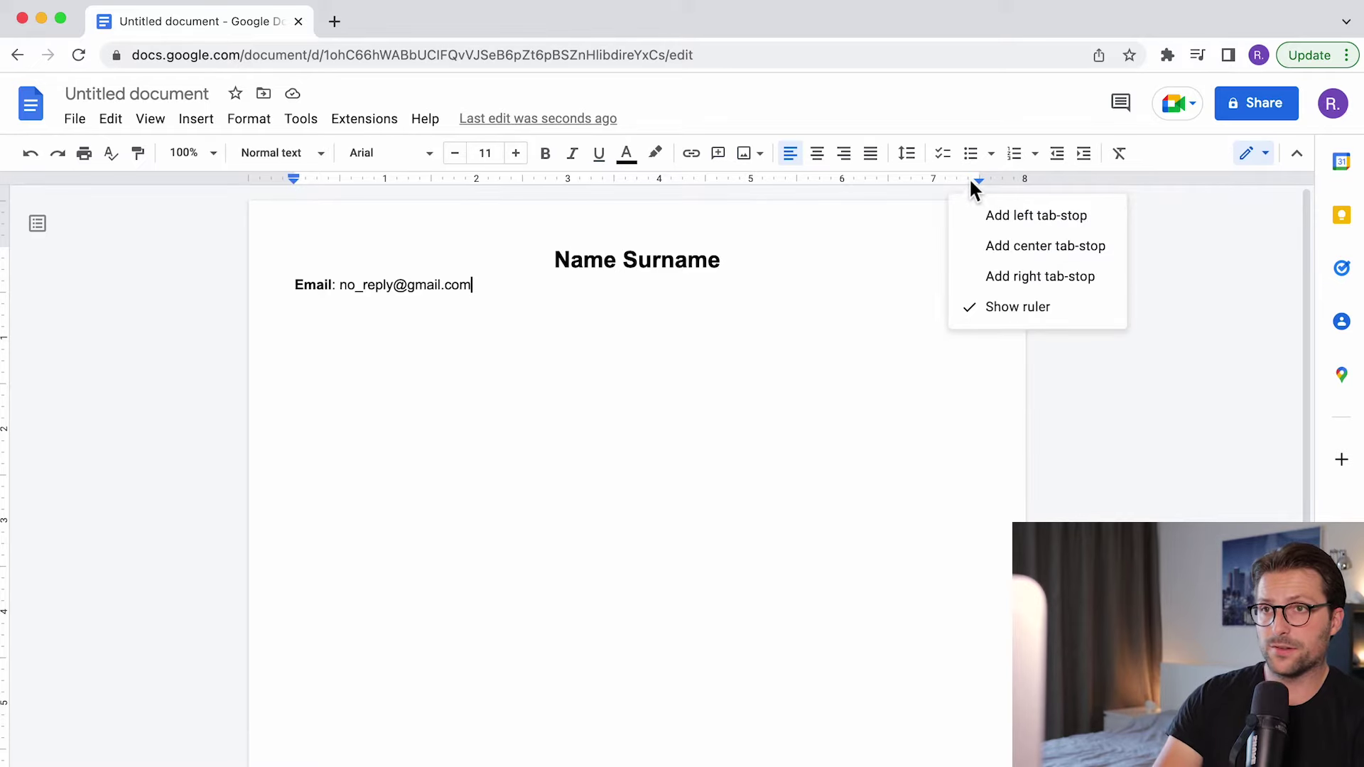
click(982, 276)
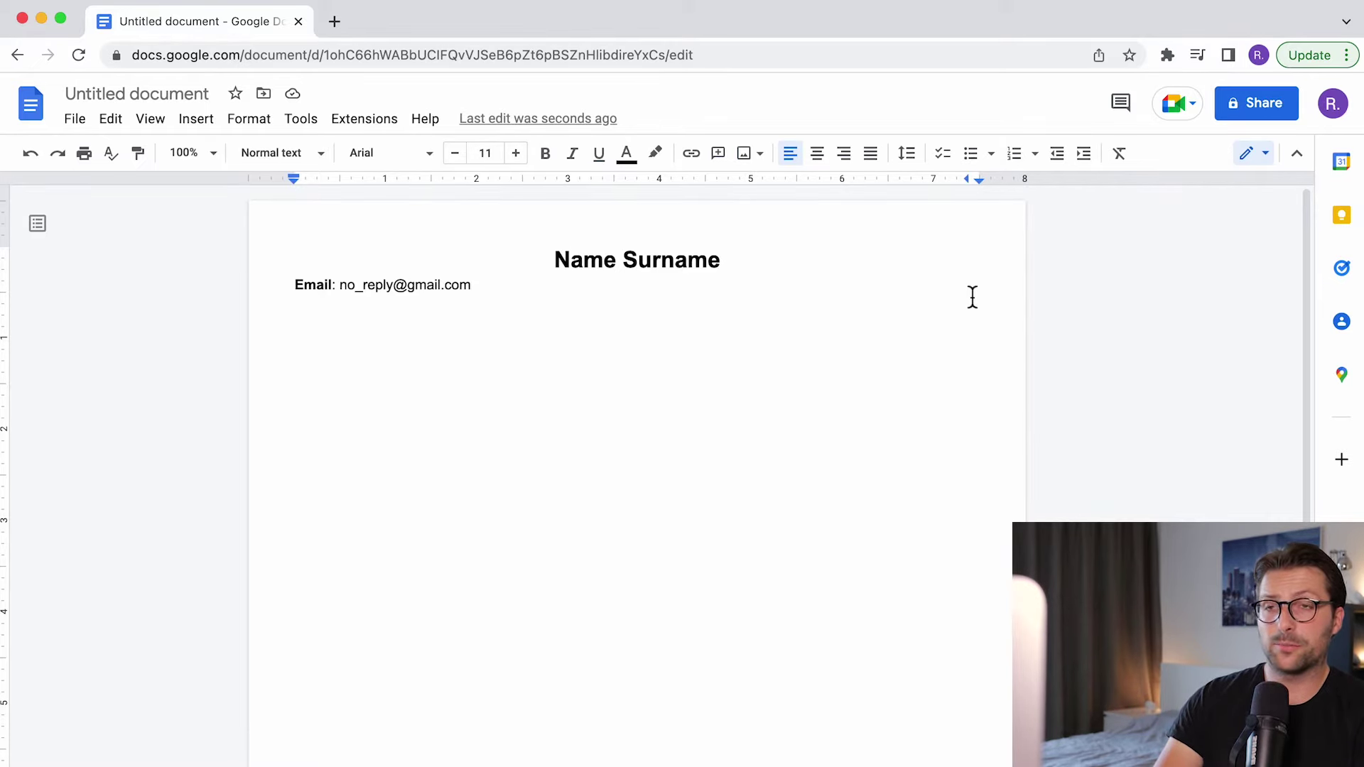
- Add a bold 'LinkedIn:' label at the right tab stop, followed by the profile URL
key(Tab)
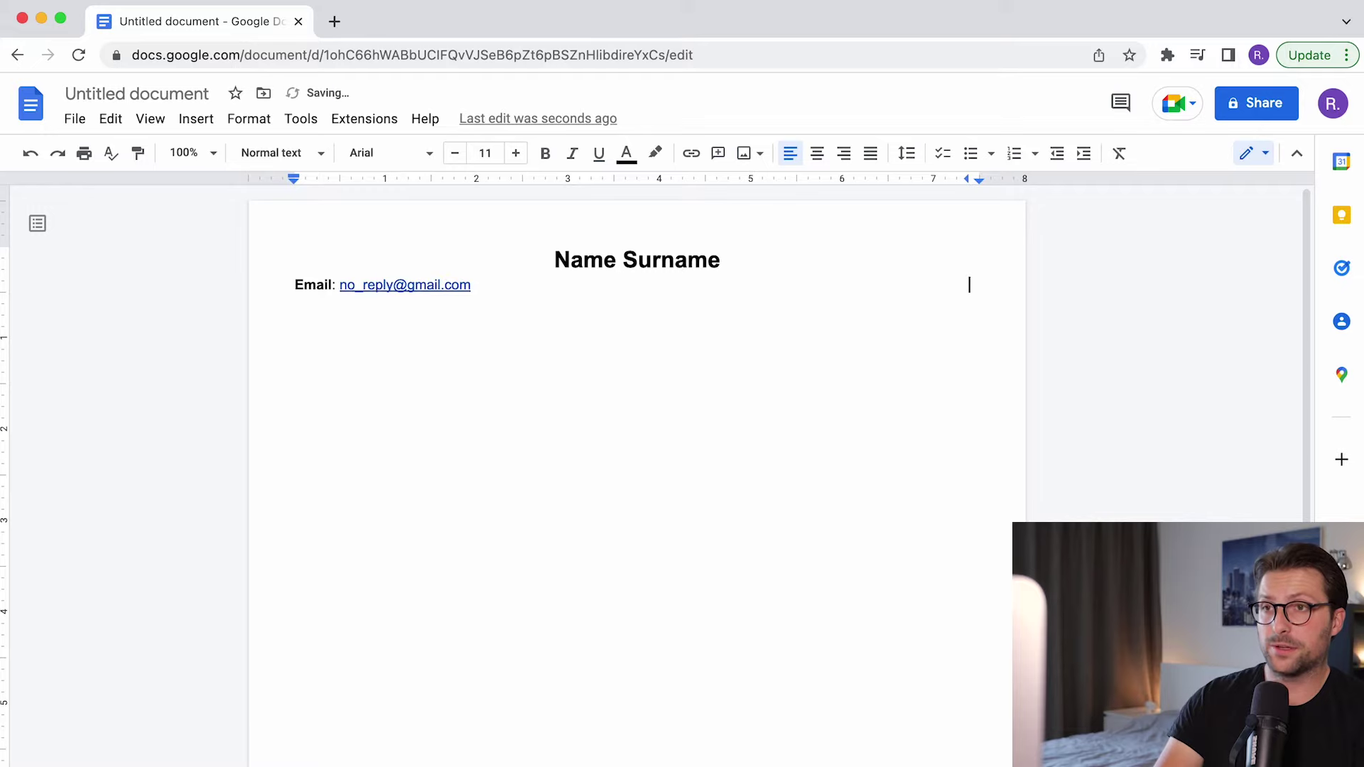
key(super+z)
key(super+b)
text(LinkedIn:)
key(super+b)
text(www.linkedin.com/in/rené-delescen/)
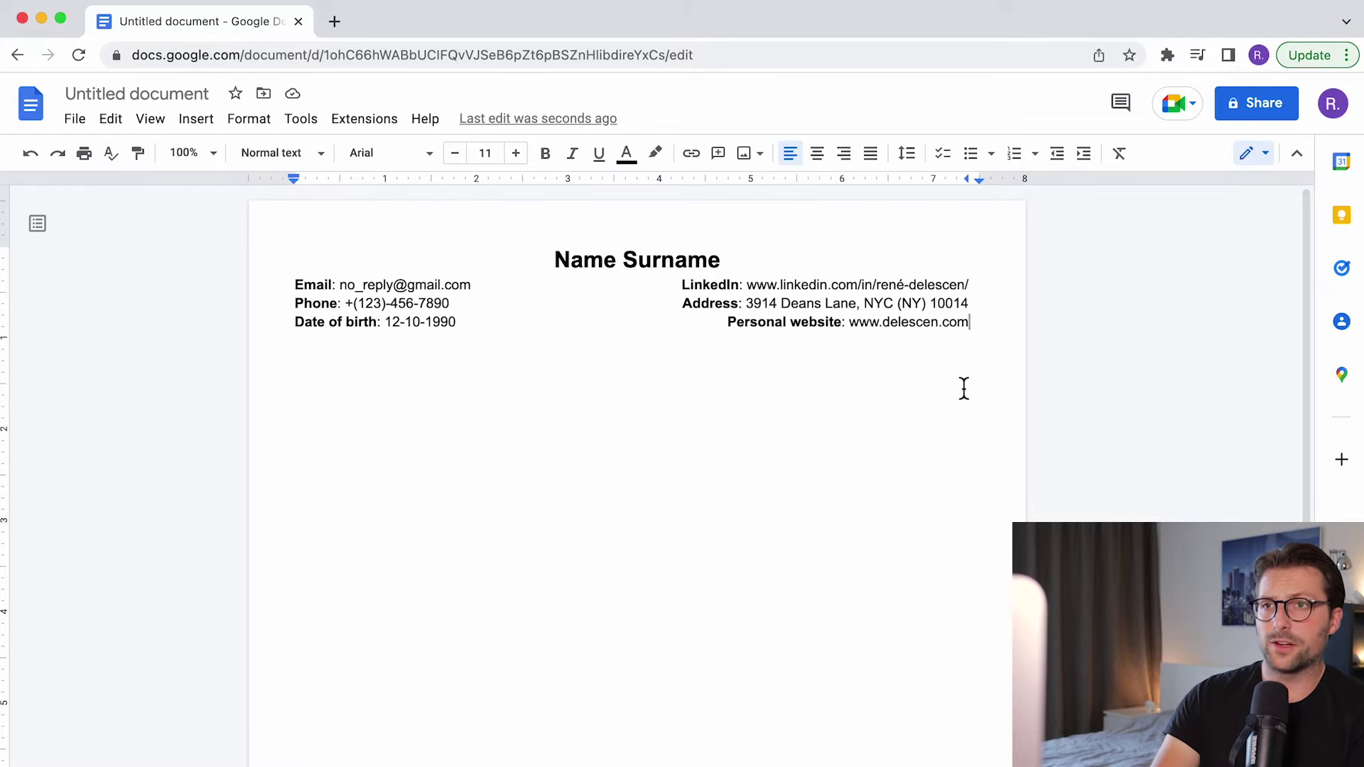
- Align the right-hand contact column and colour the Email label custom #154c79
mouse_move(966, 179)
mouse_down()
mouse_move(915, 180)
mouse_move(966, 178)
mouse_up()
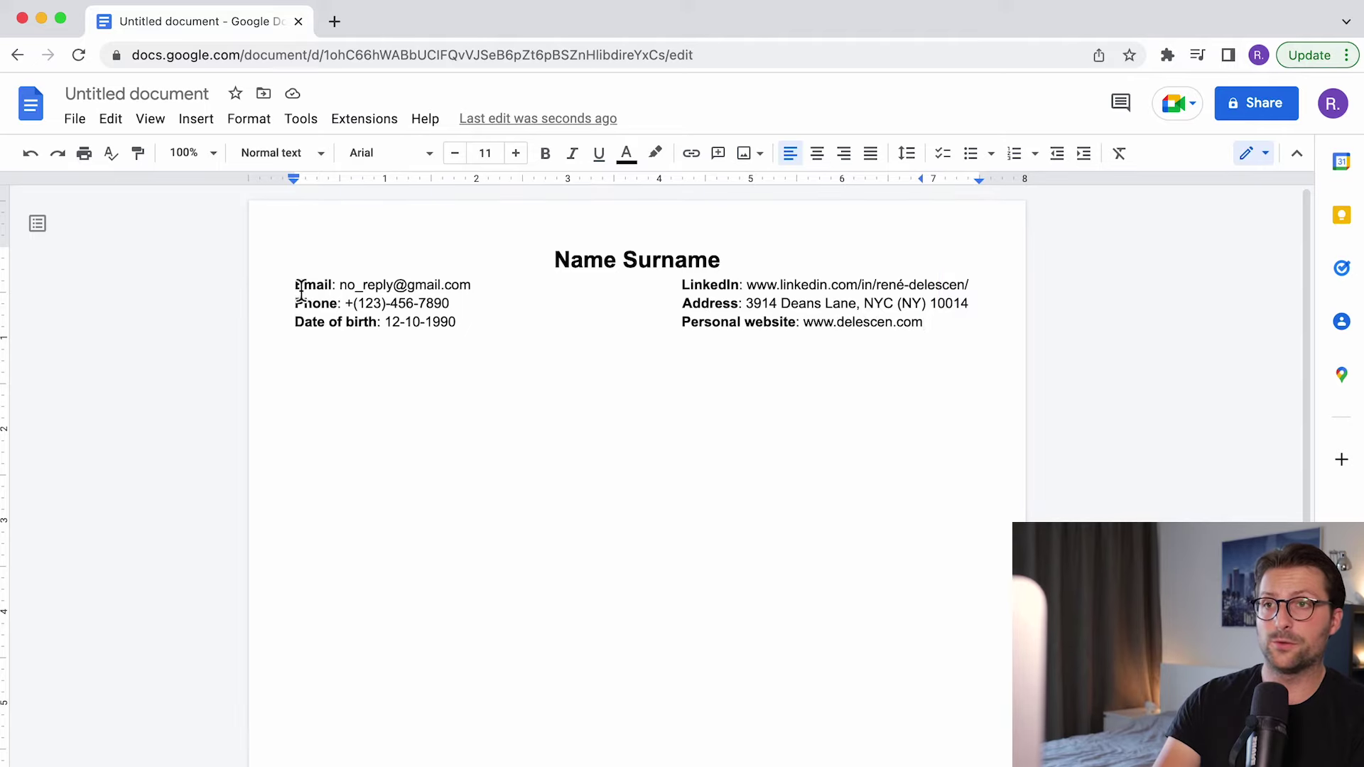
drag(296, 285, 333, 288)
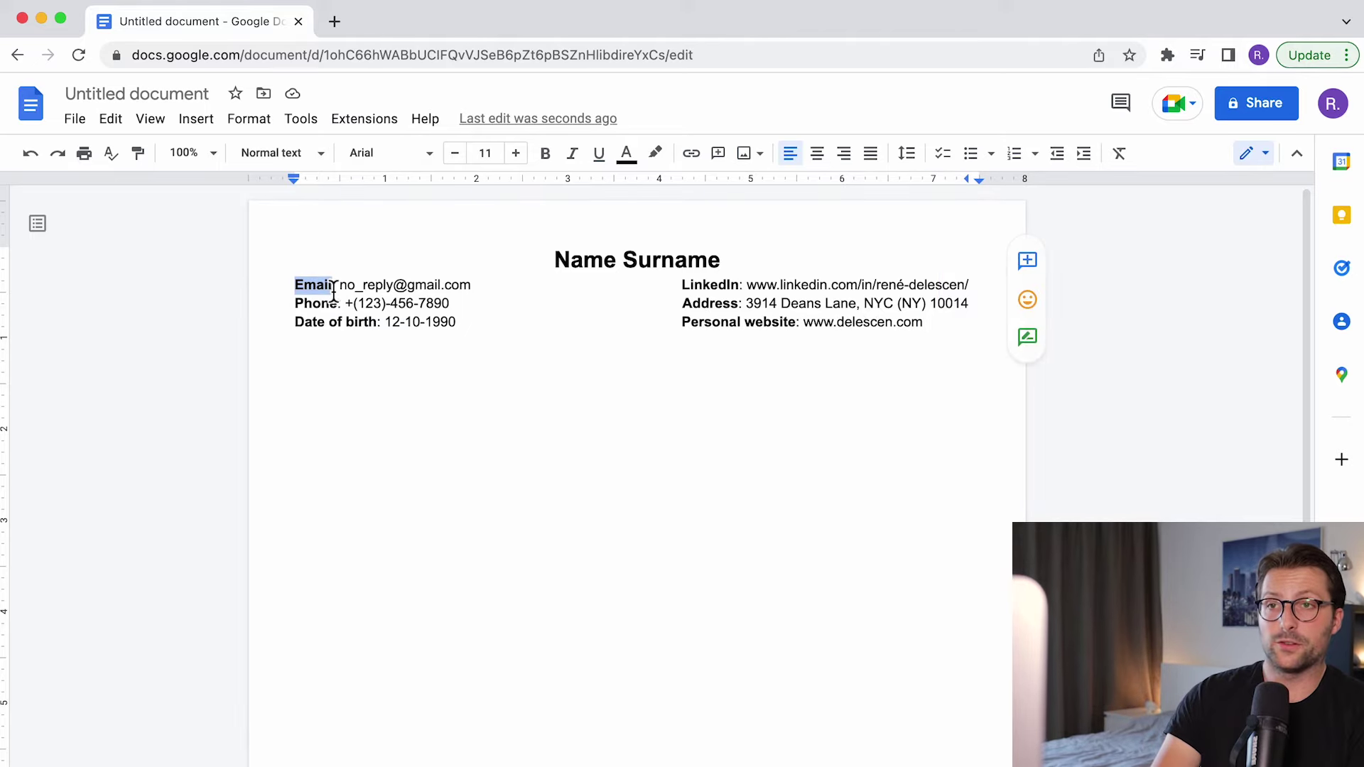
click(626, 152)
click(632, 206)
text(#154c79)
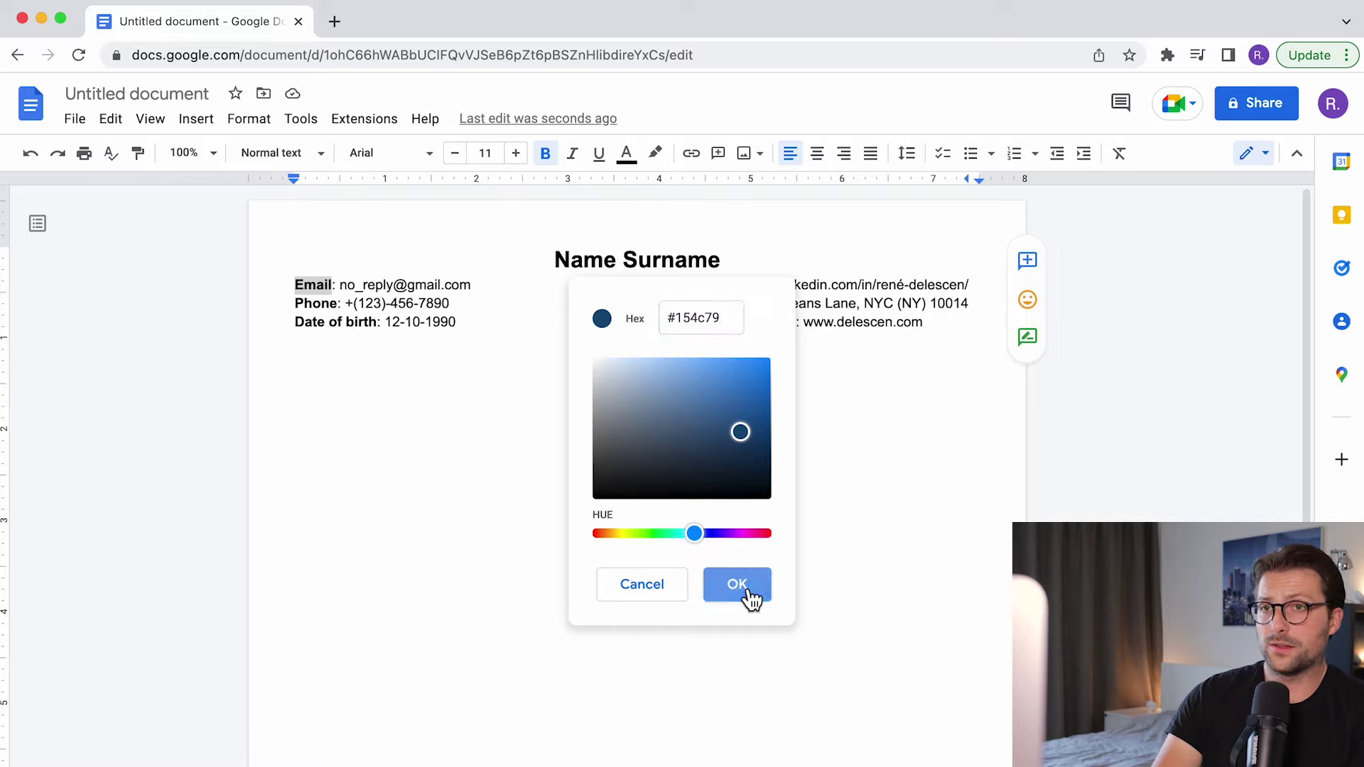
click(739, 586)
- Paint the dark blue bold style onto Phone, Date of birth, LinkedIn, Address and Personal website
click(146, 162)
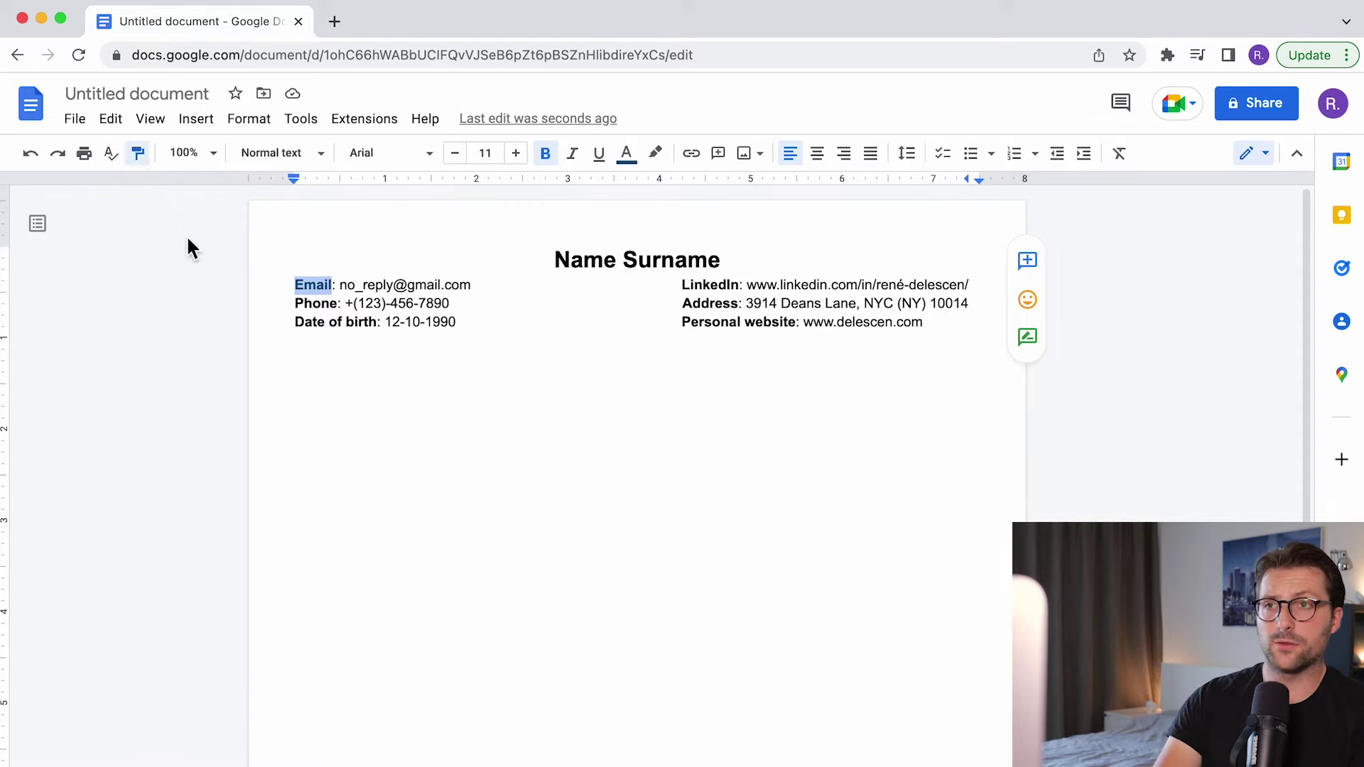
double_click(318, 305)
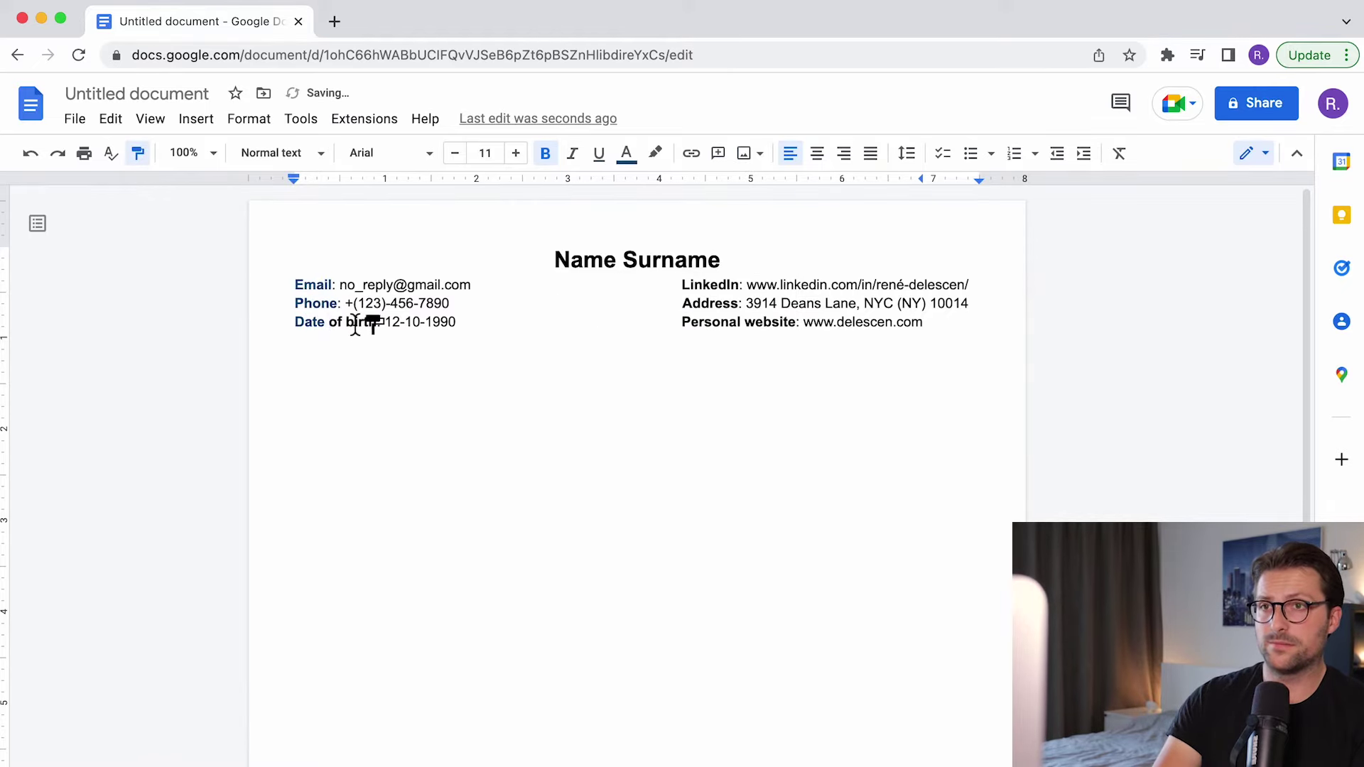
drag(359, 327, 382, 323)
double_click(710, 284)
double_click(710, 303)
drag(682, 322, 787, 328)
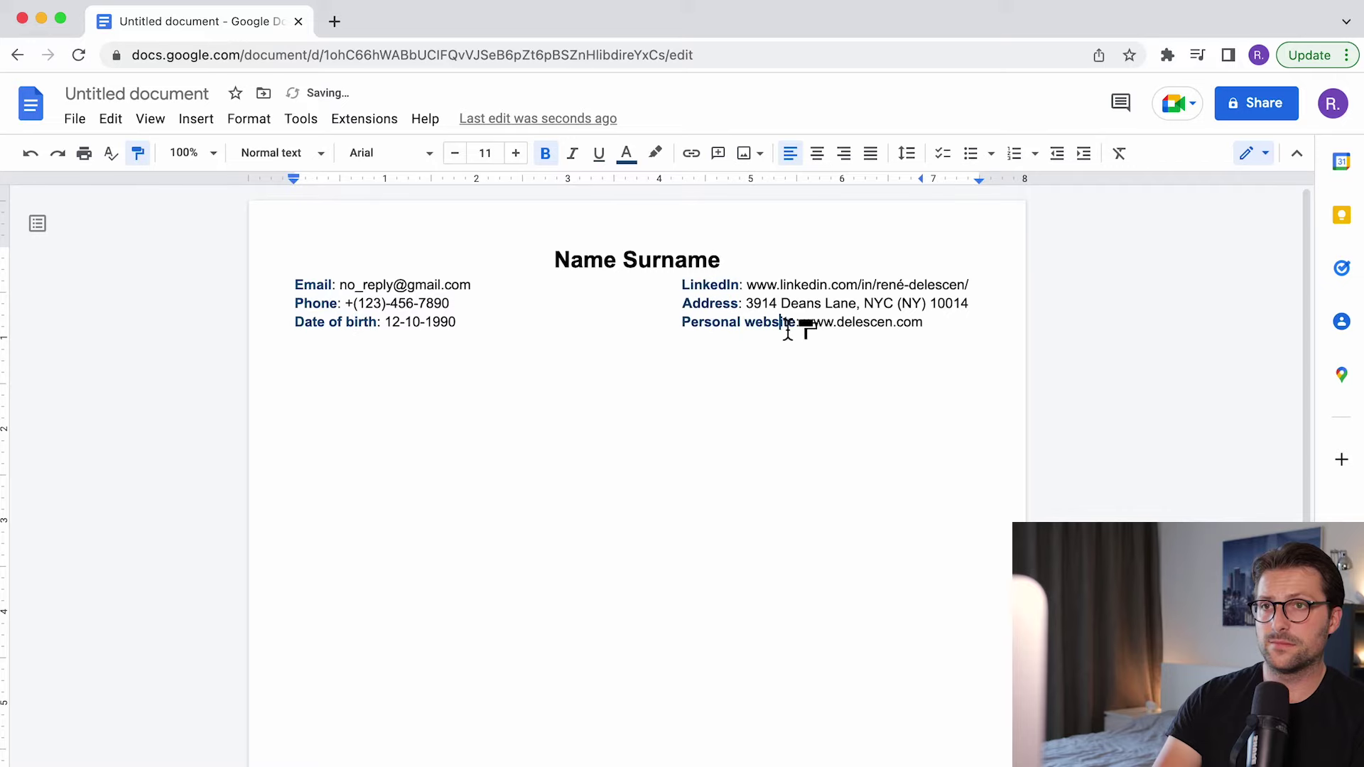
click(138, 153)
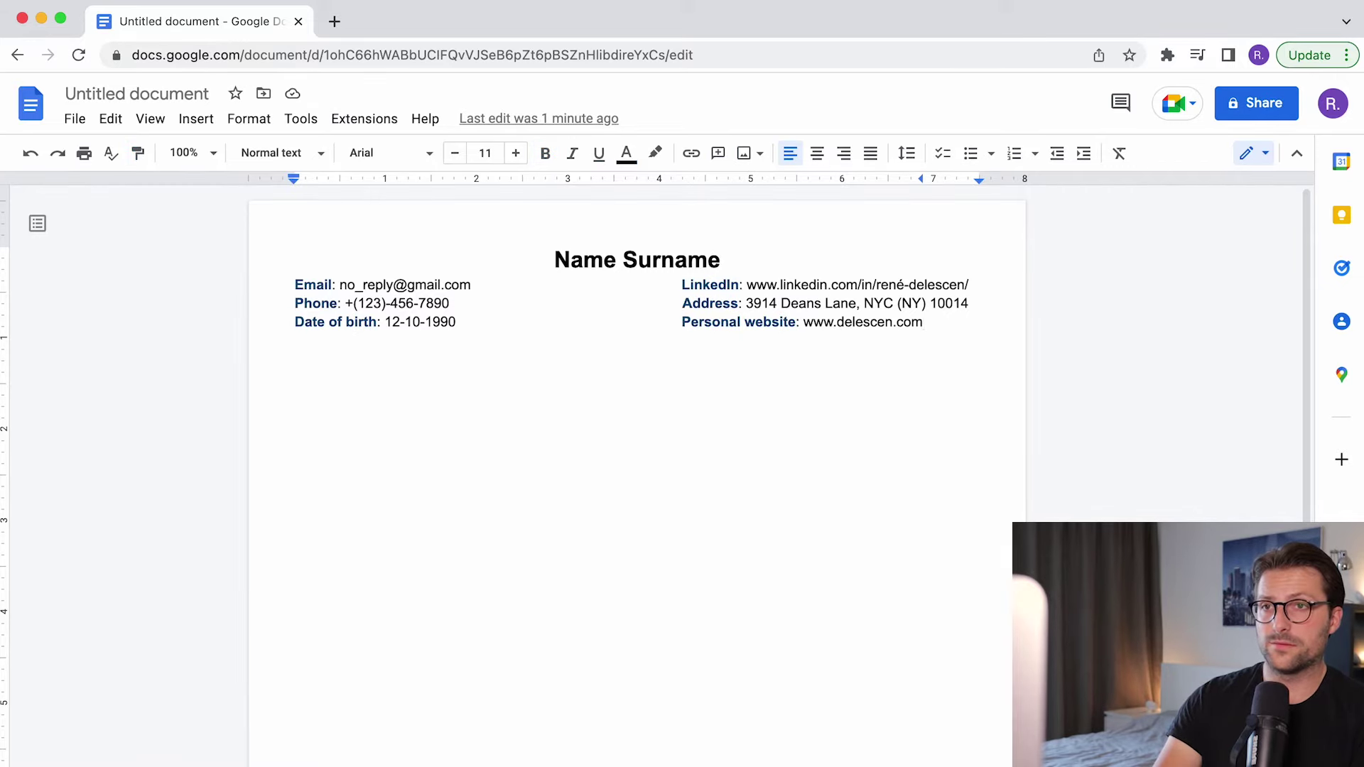
- Start a new line below the contact block and begin the SUMMARY heading
click(295, 340)
key(Return)
text(SUMMARY)
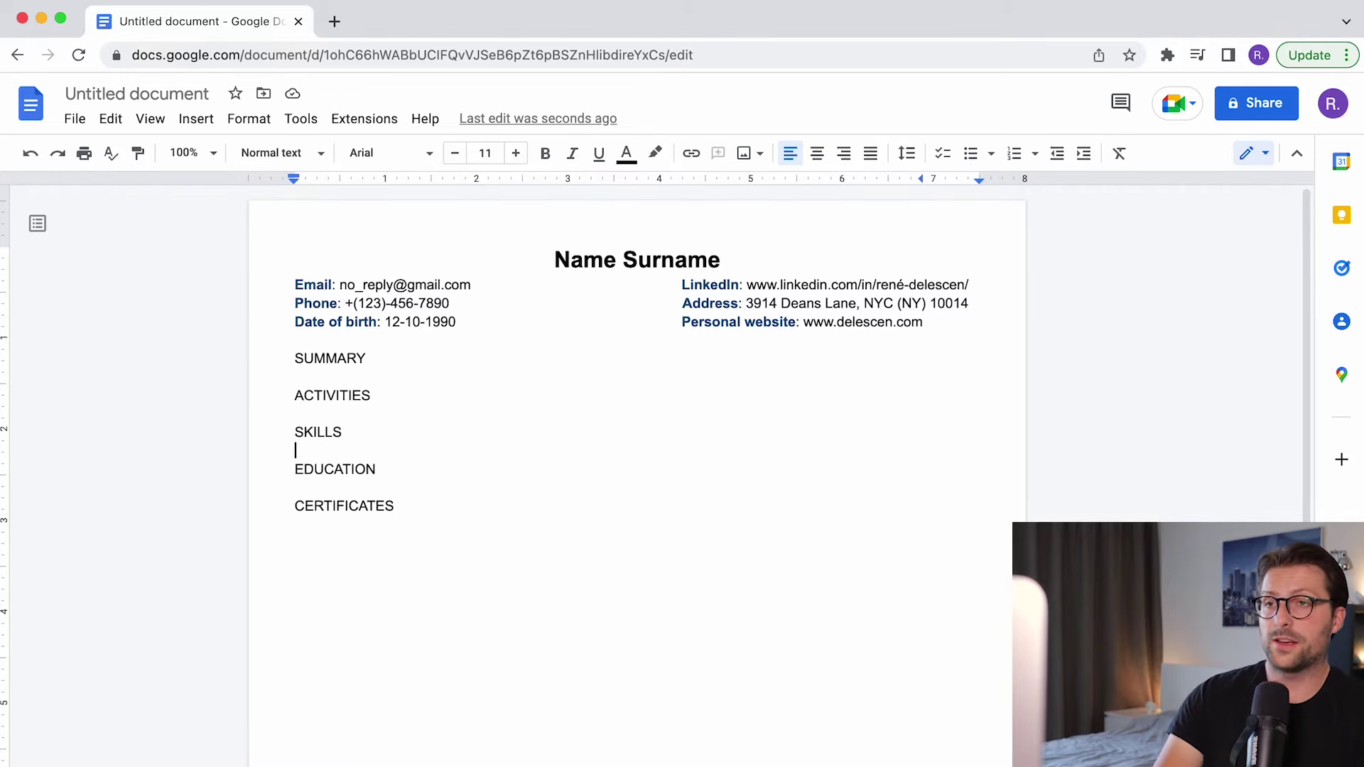
- Select the SUMMARY heading and make it bold
key(super+shift+Left)
key(super+b)
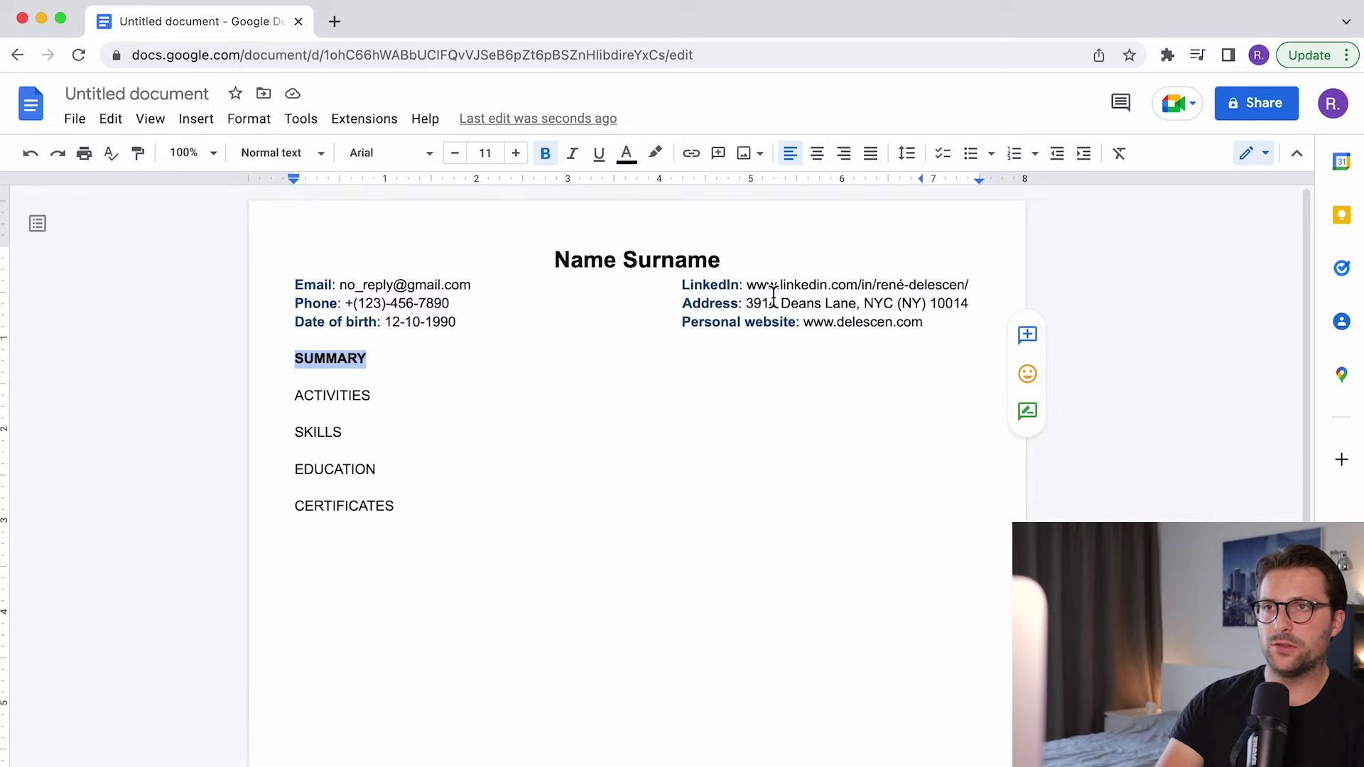
- Give SUMMARY 10 pt custom spacing before and after the paragraph
click(907, 154)
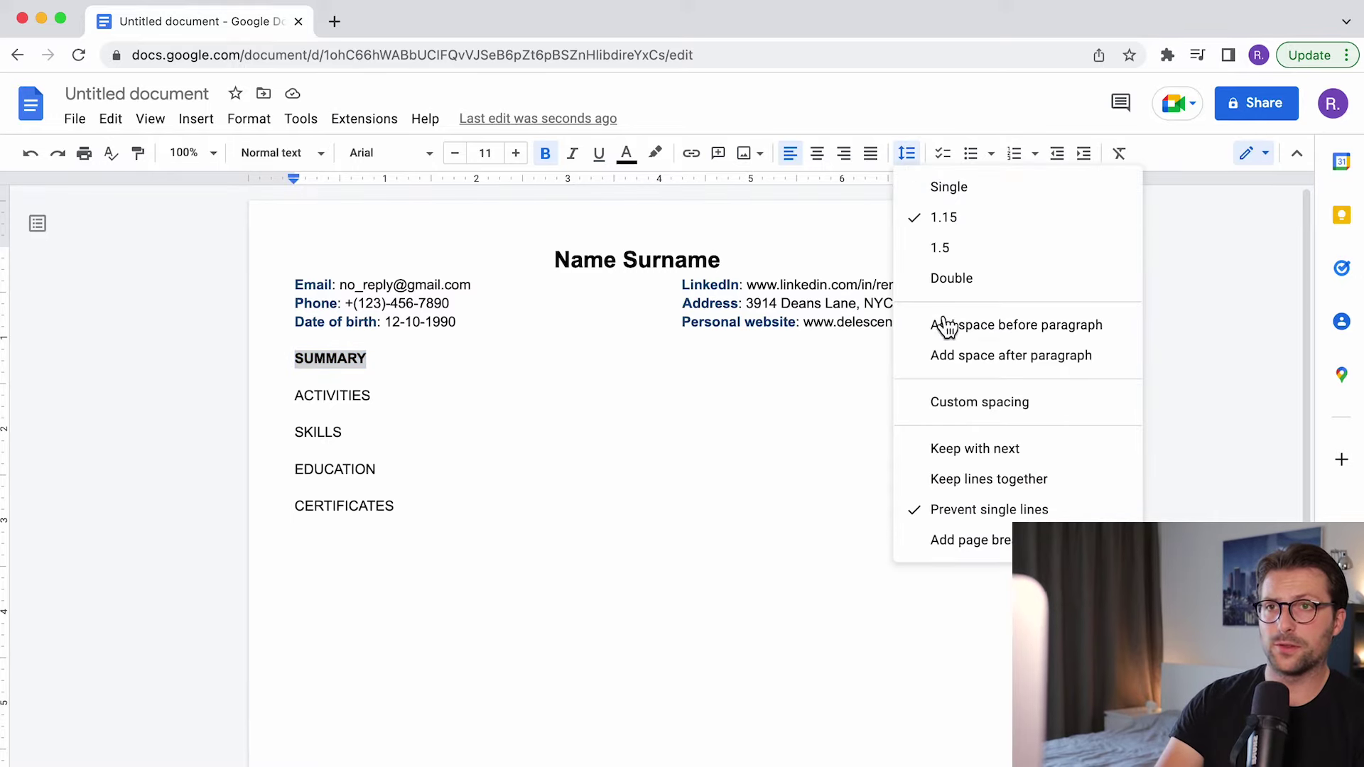
click(955, 399)
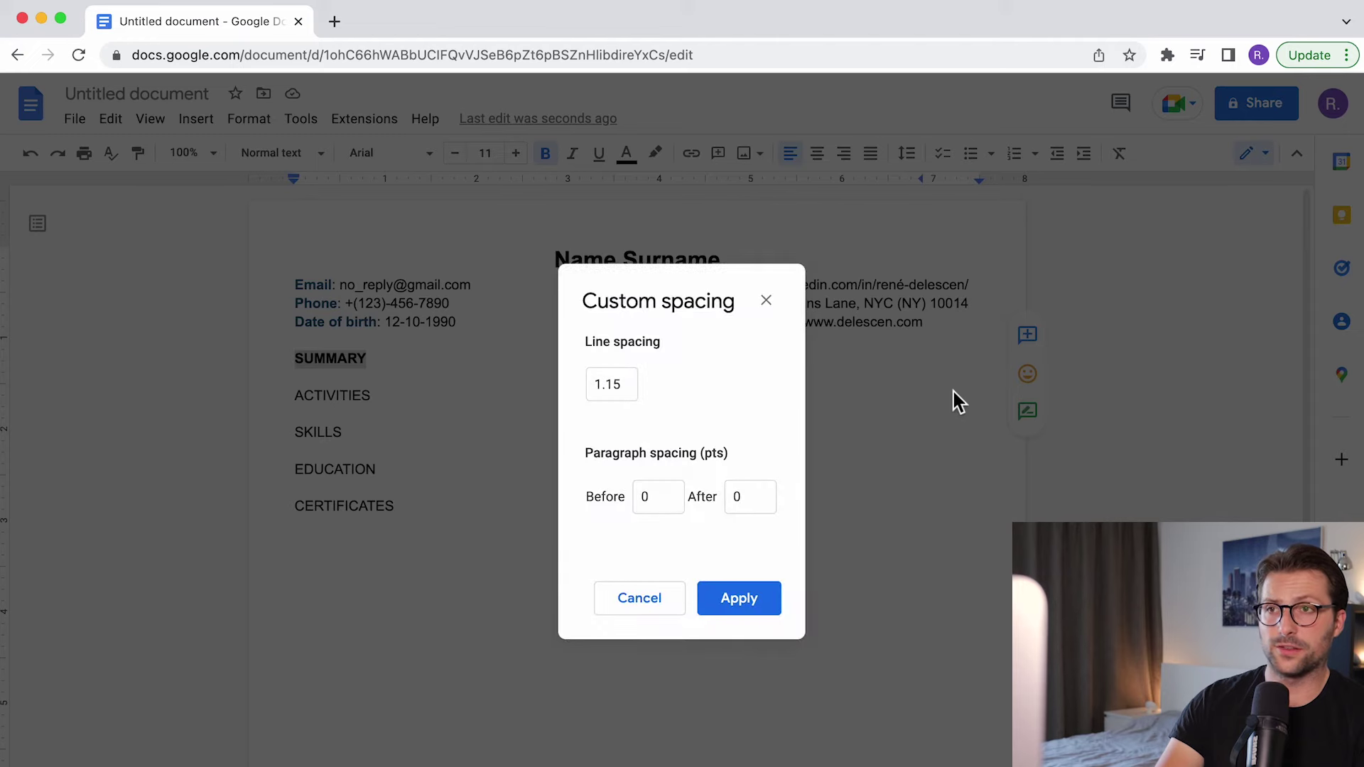
click(644, 496)
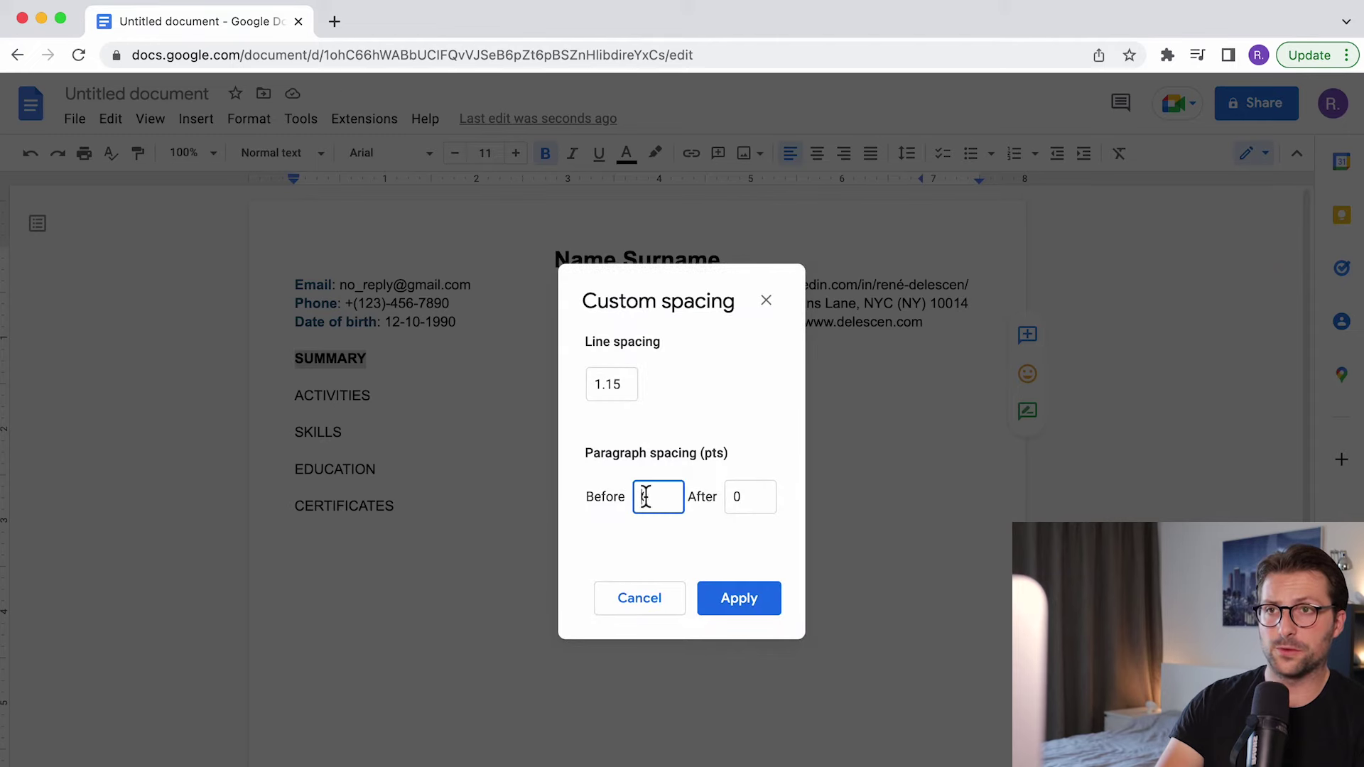
click(734, 497)
text(1)
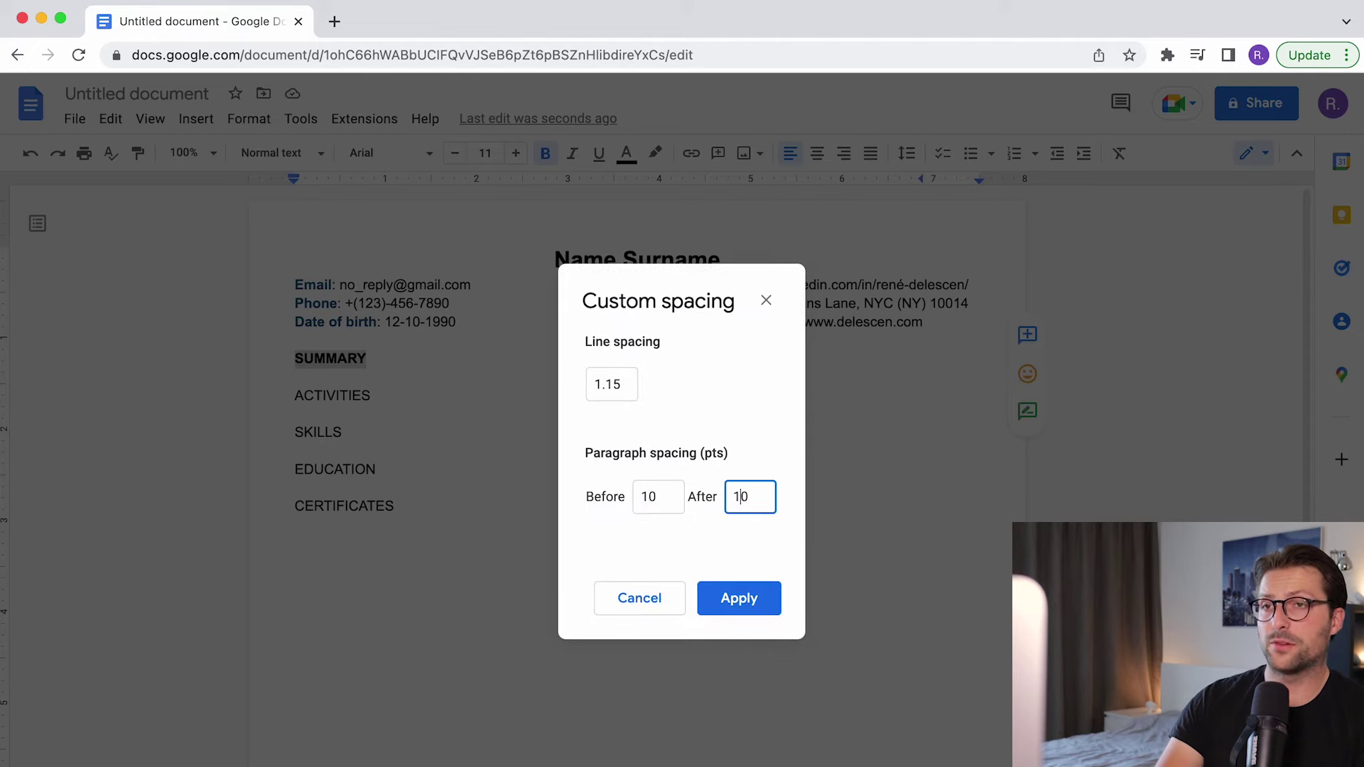
click(734, 598)
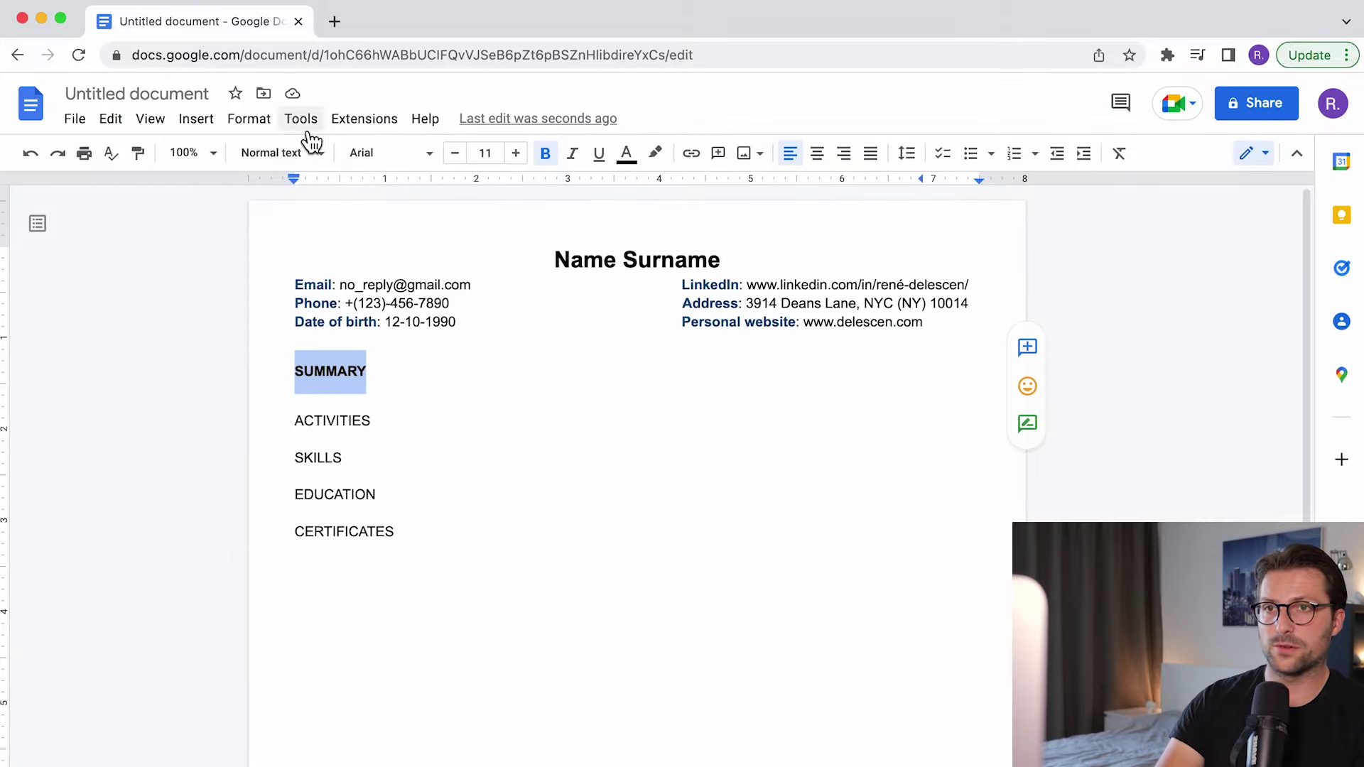
- Open the Borders and shading settings from Format > Paragraph styles
click(270, 122)
mouse_move(270, 189)
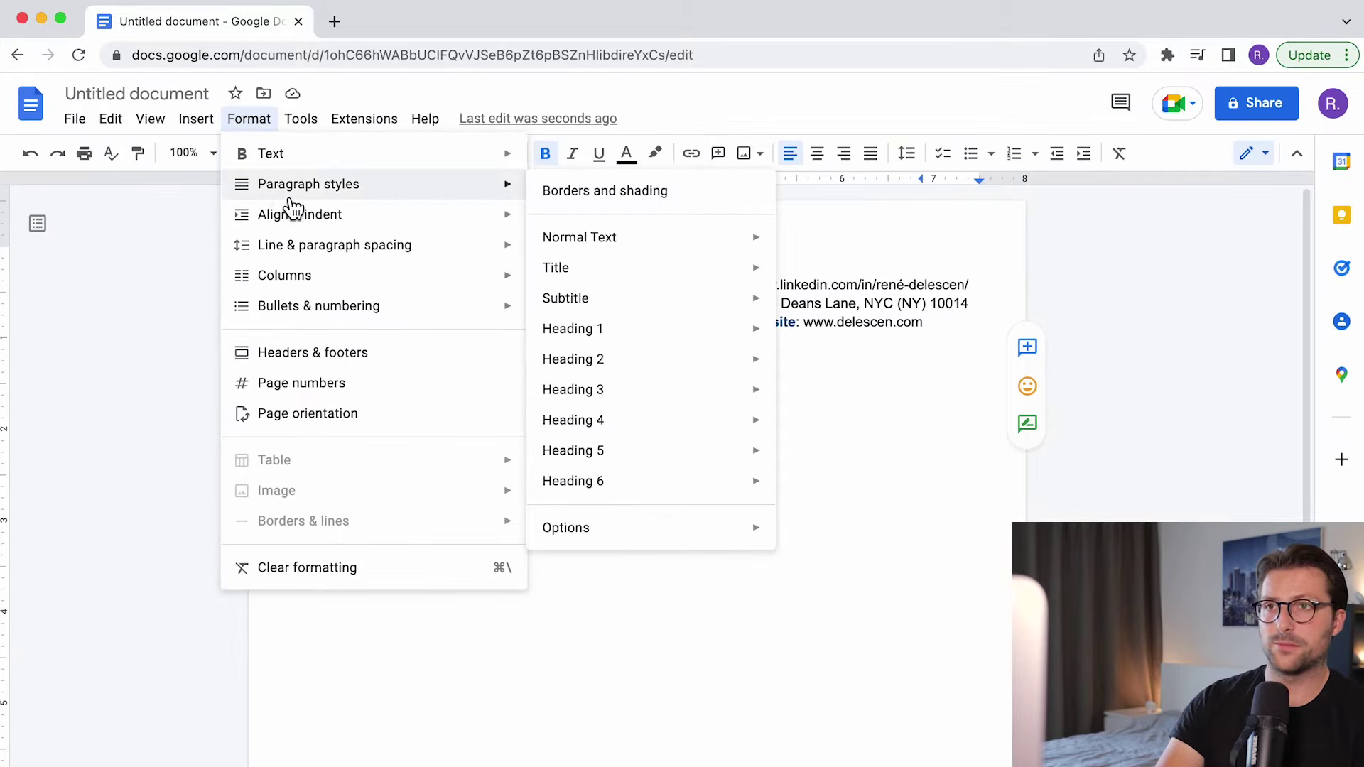
click(596, 195)
- Give SUMMARY top and bottom borders, light grey shading and 13 pt text
click(647, 325)
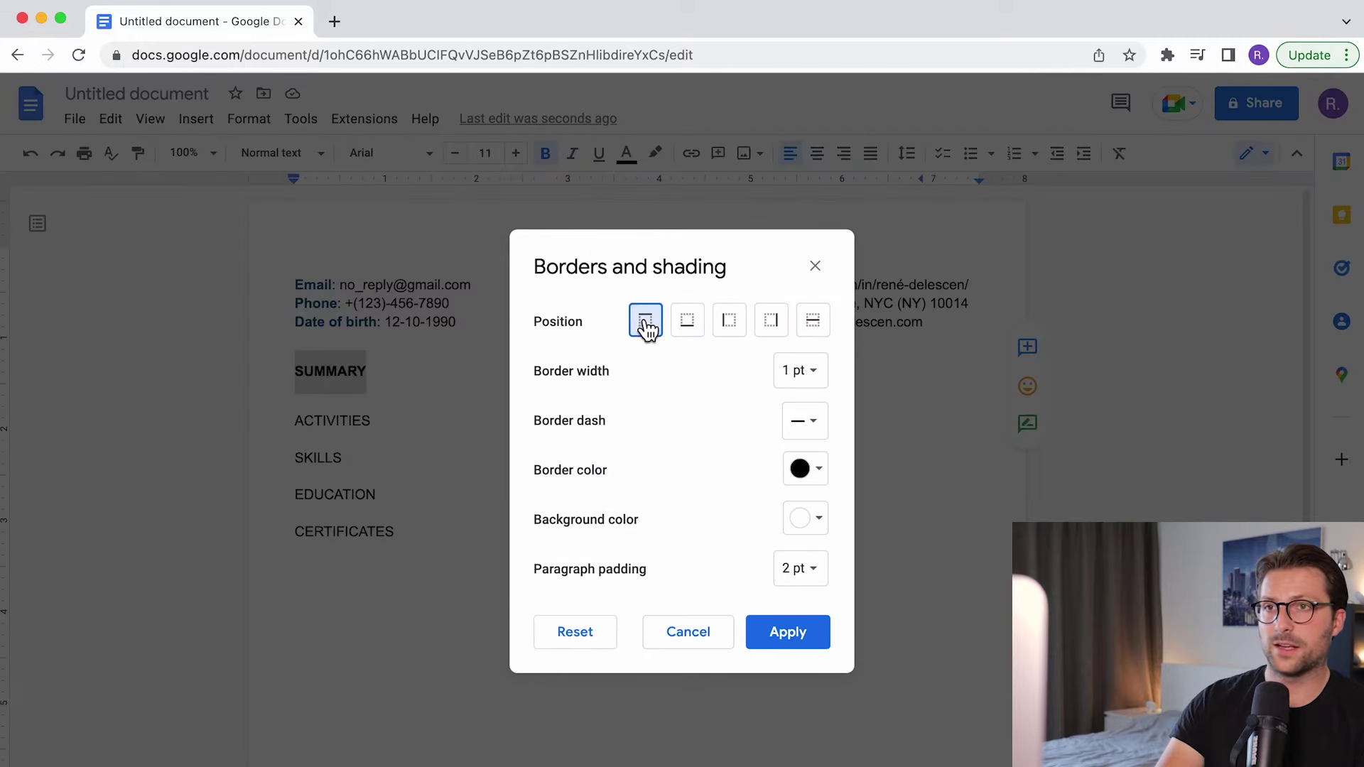
click(689, 332)
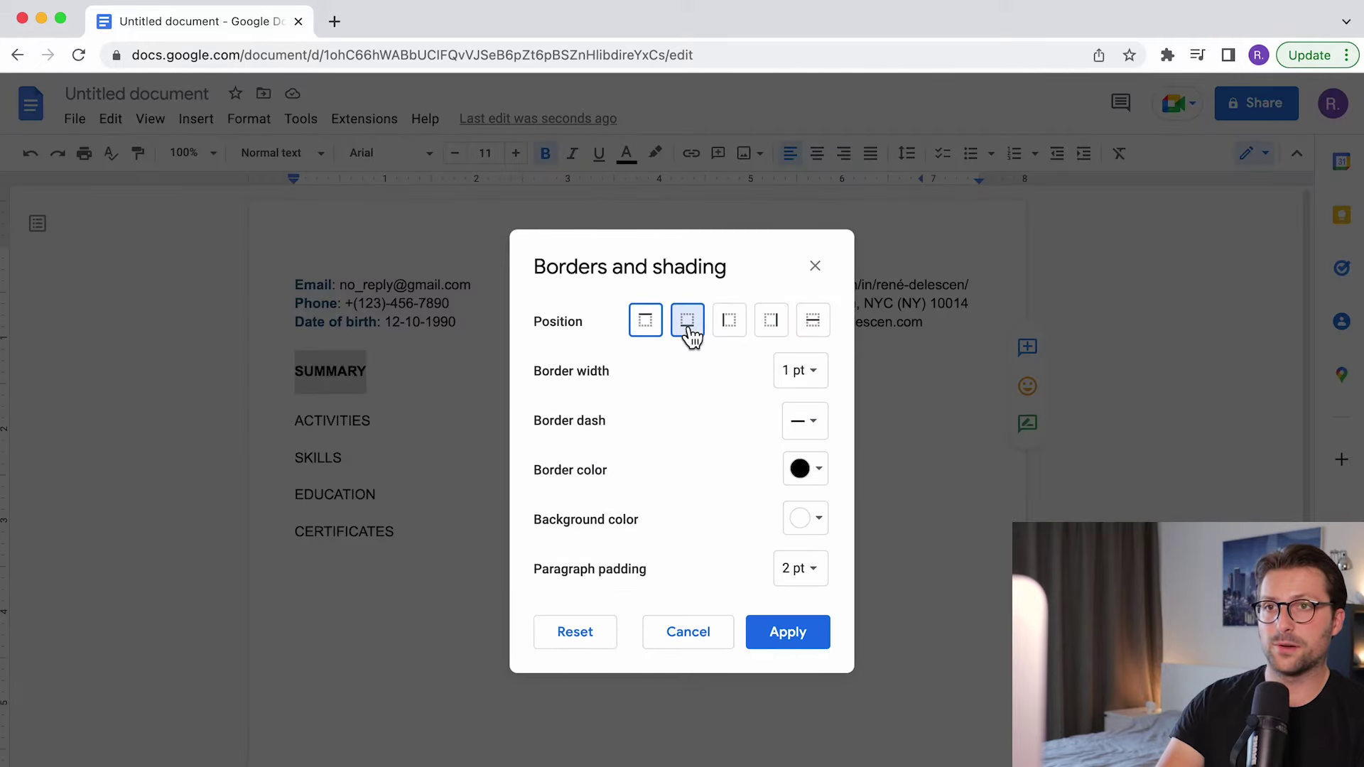
click(818, 542)
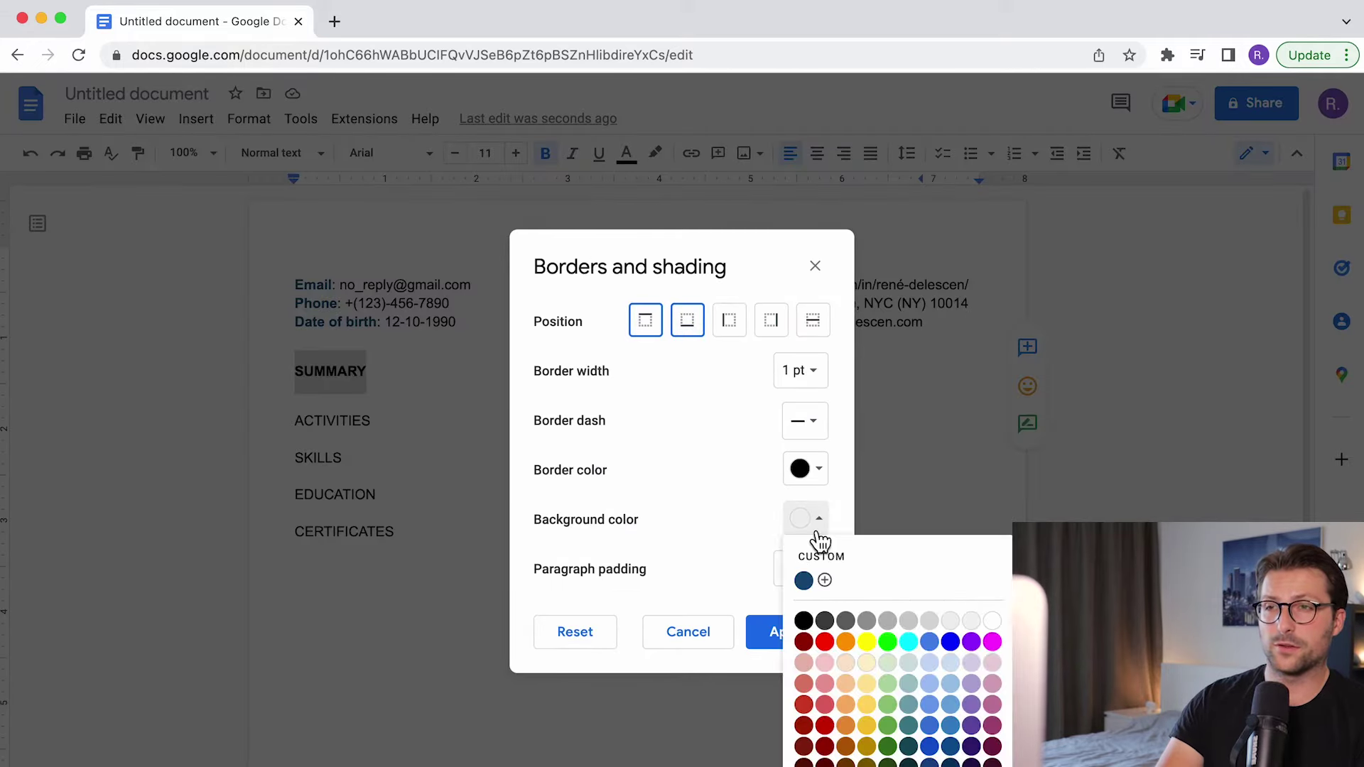
click(970, 621)
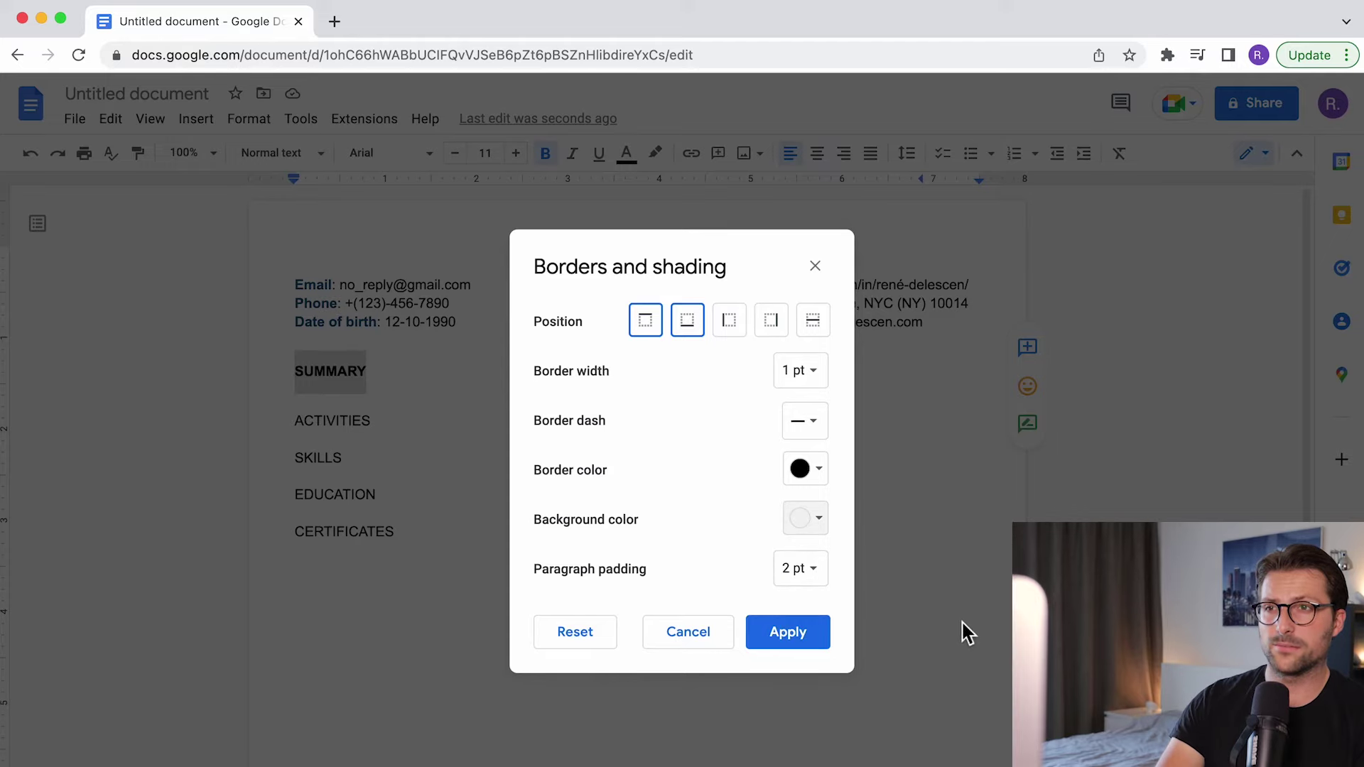
click(816, 634)
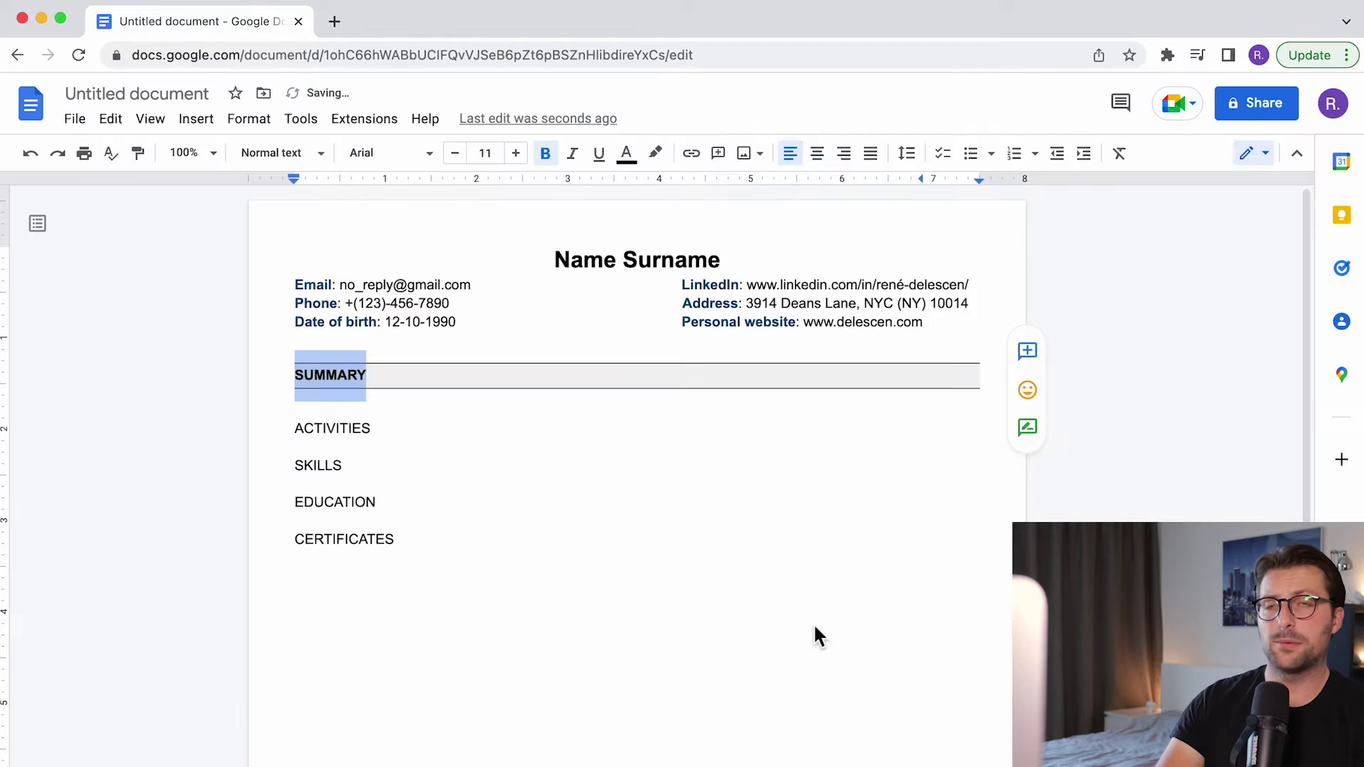
click(529, 164)
click(529, 164)
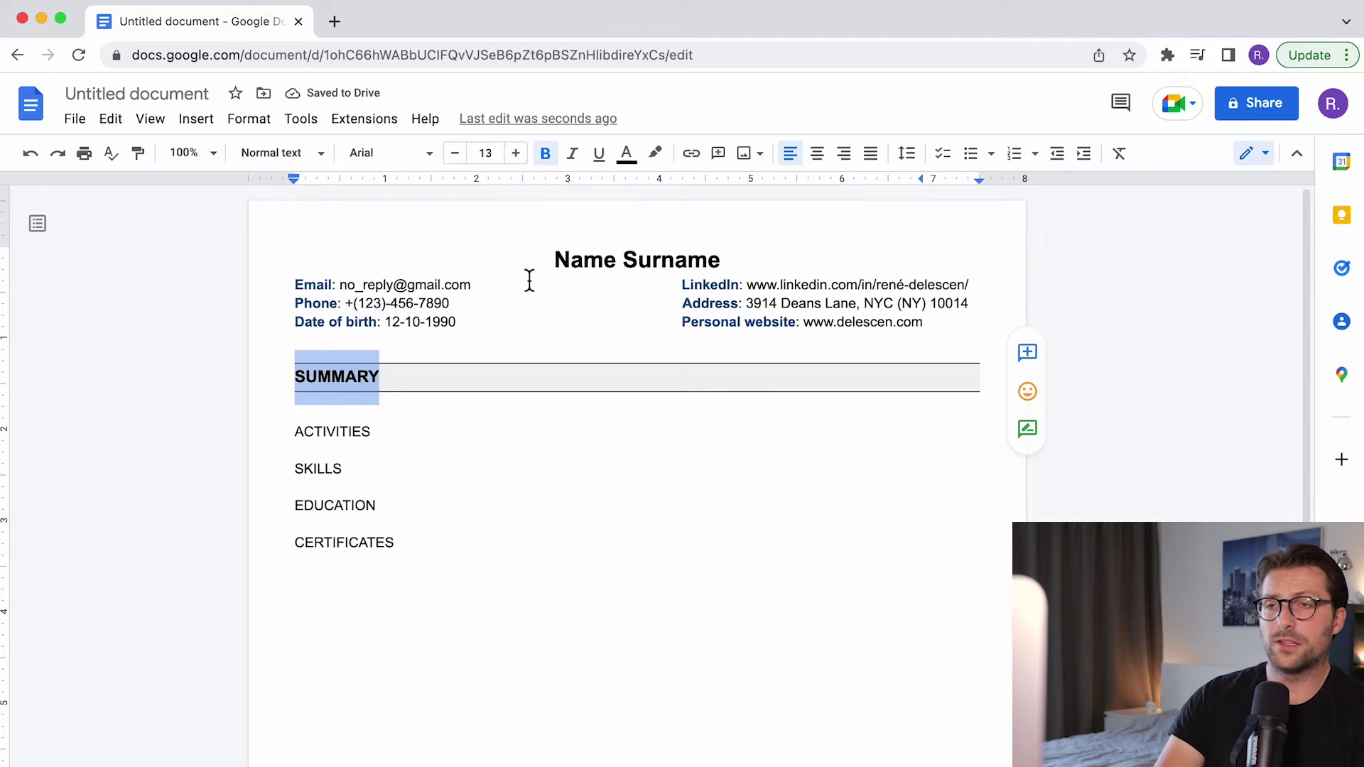
click(347, 378)
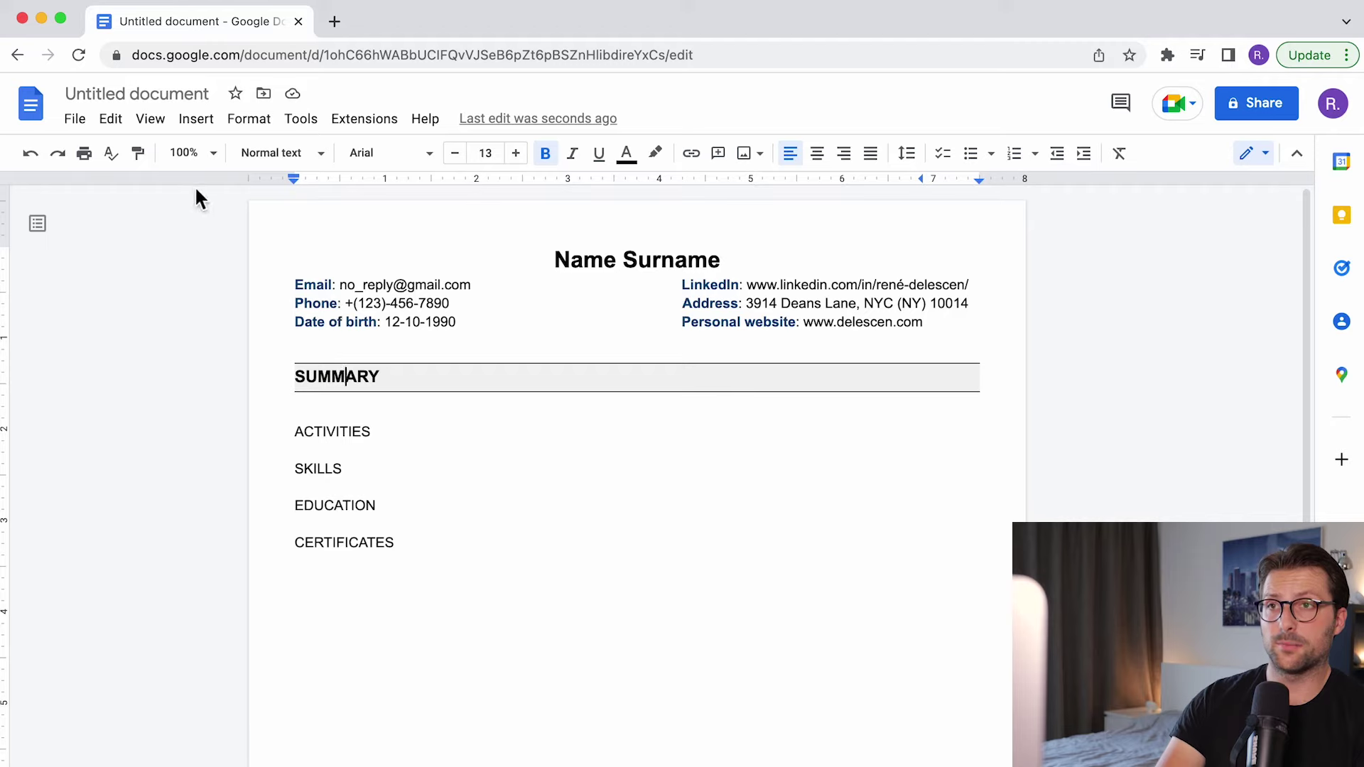
- Paint the SUMMARY heading style onto ACTIVITIES, SKILLS, EDUCATION and CERTIFICATES
click(150, 160)
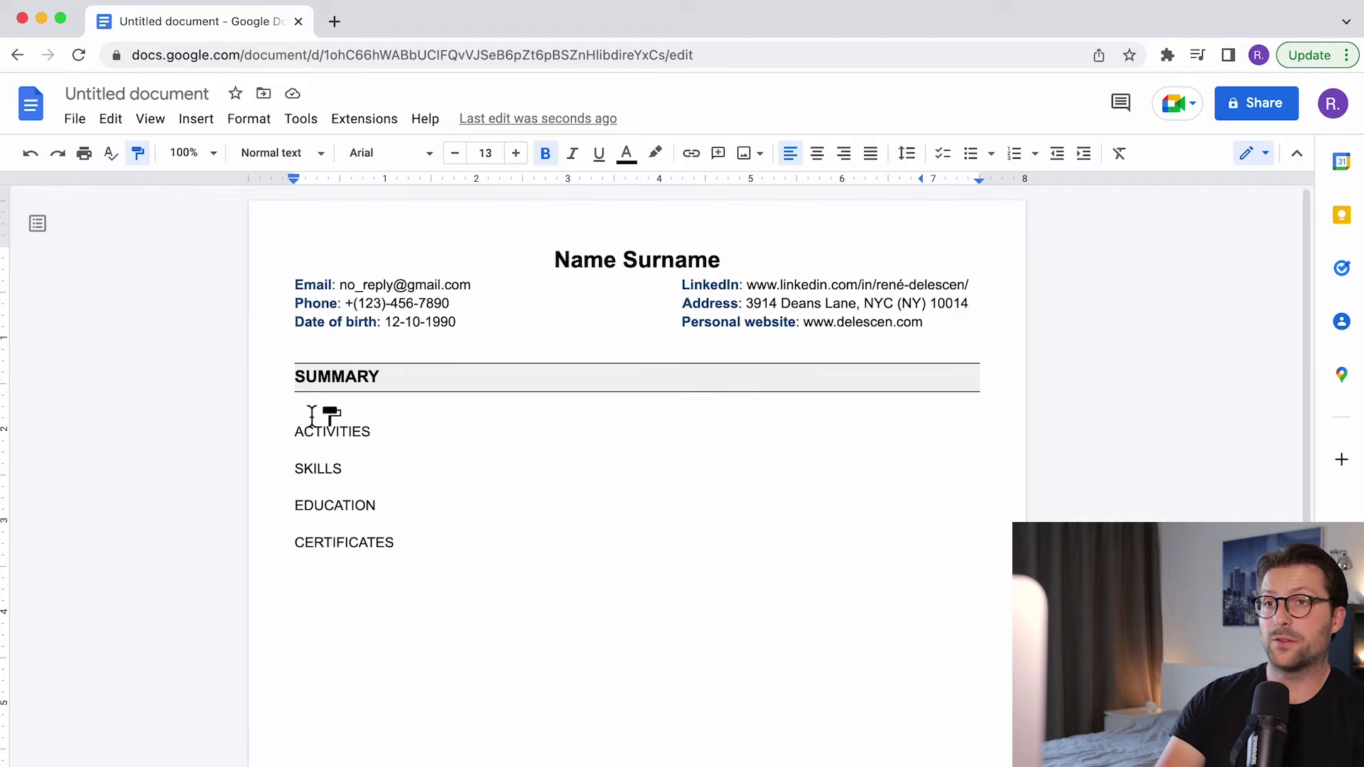
click(335, 435)
click(338, 506)
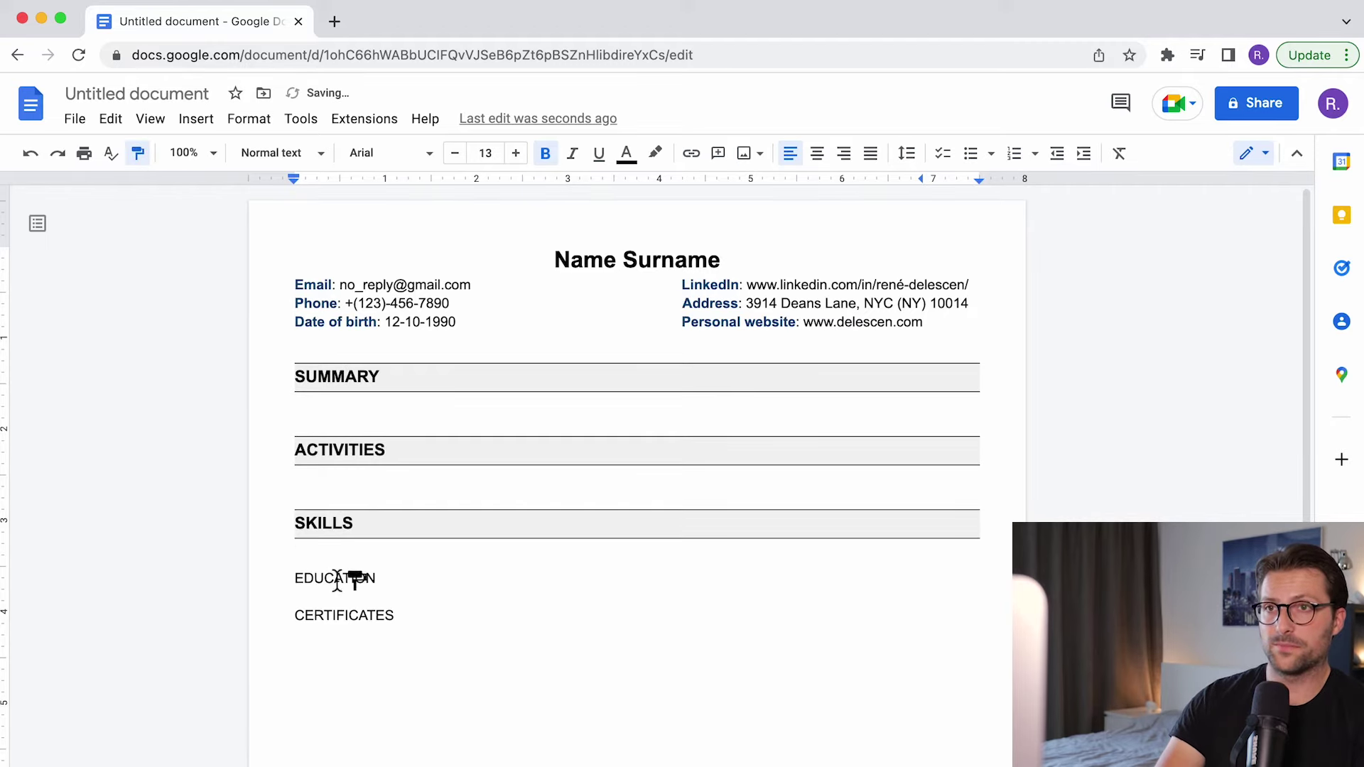
click(337, 578)
click(347, 650)
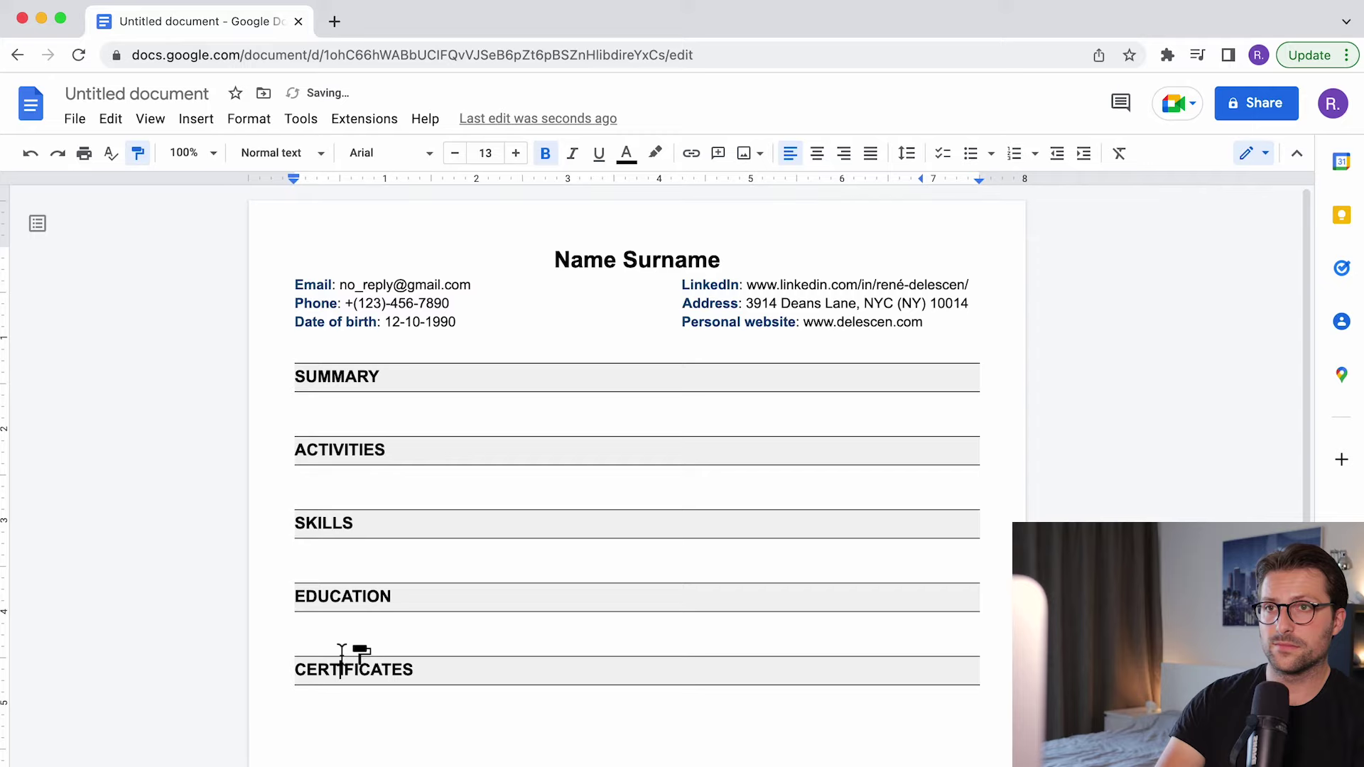
click(150, 163)
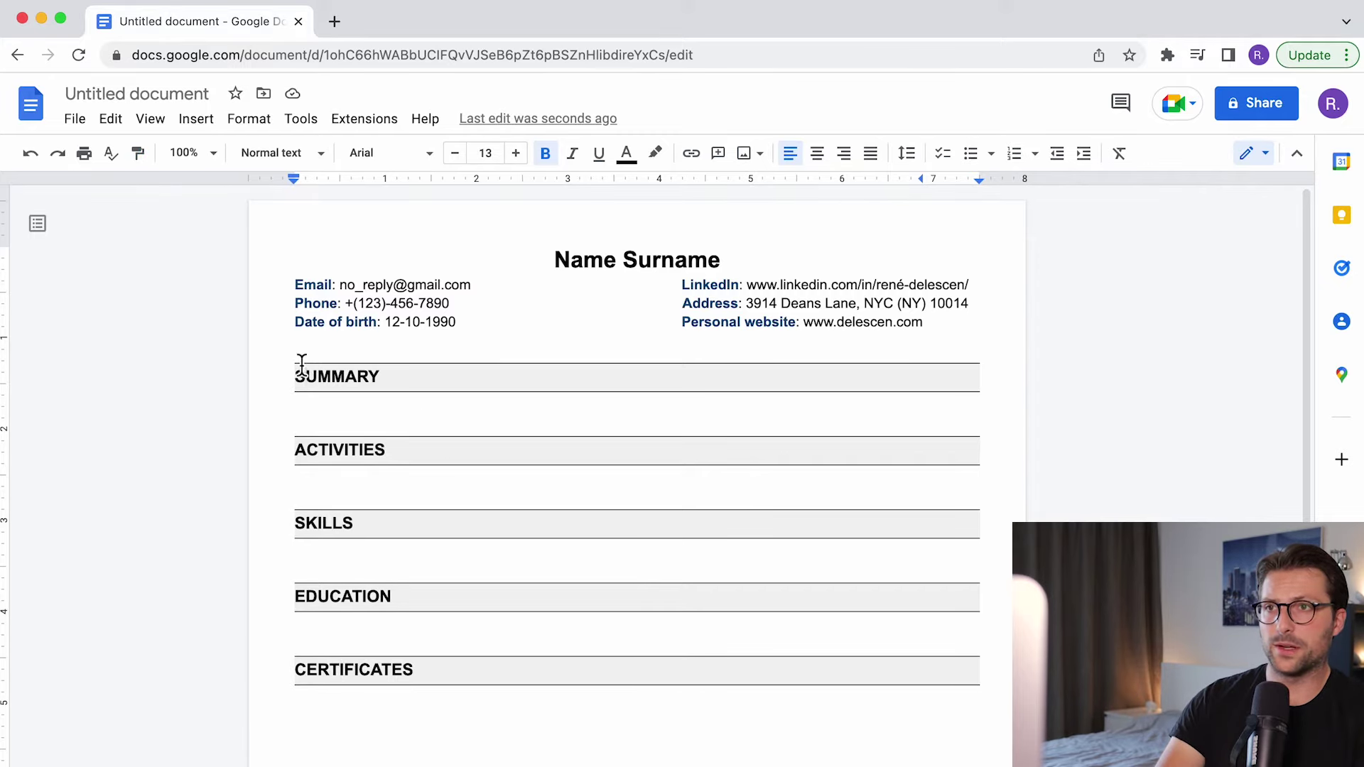
- Delete the blank line above SUMMARY and begin the summary with 'Seeking to leverage and utilize…'
key(BackSpace)
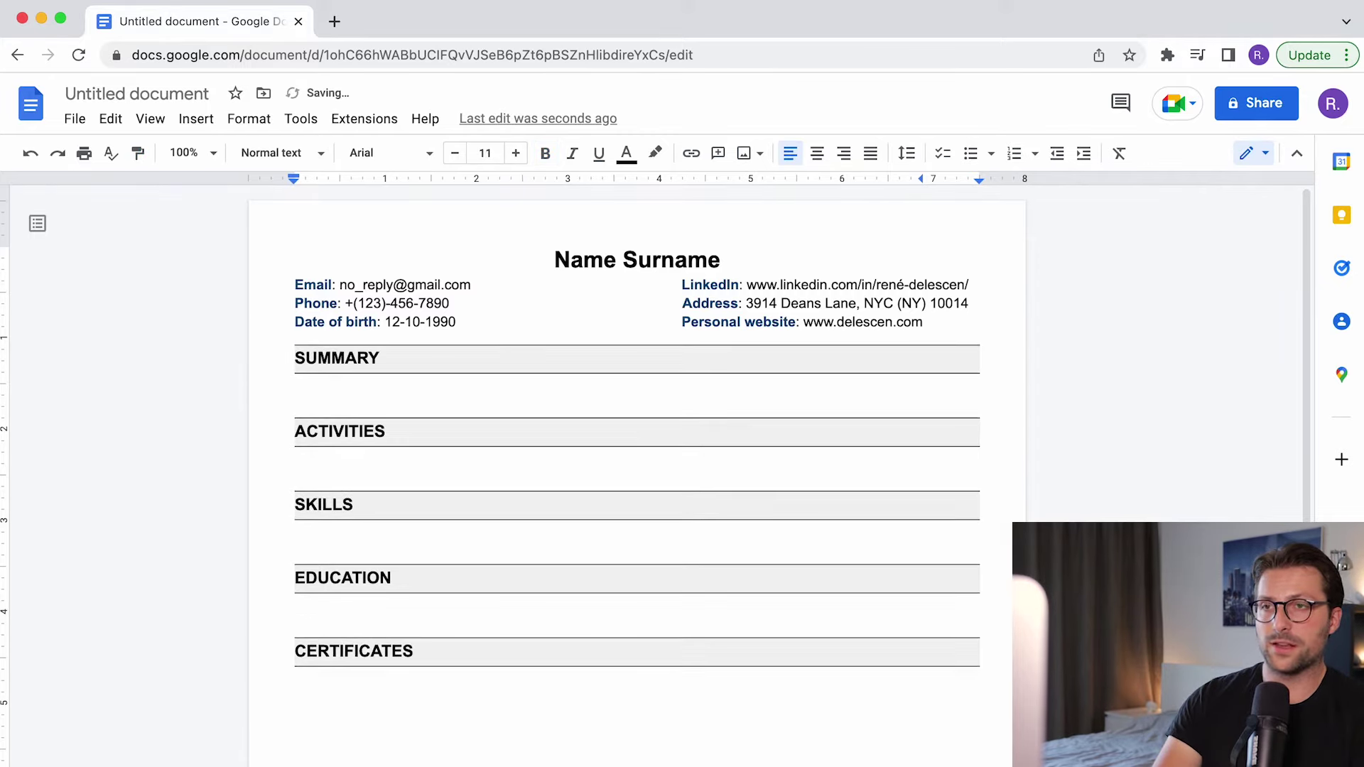
click(296, 393)
text(Seeking to lever)
text(age and ut)
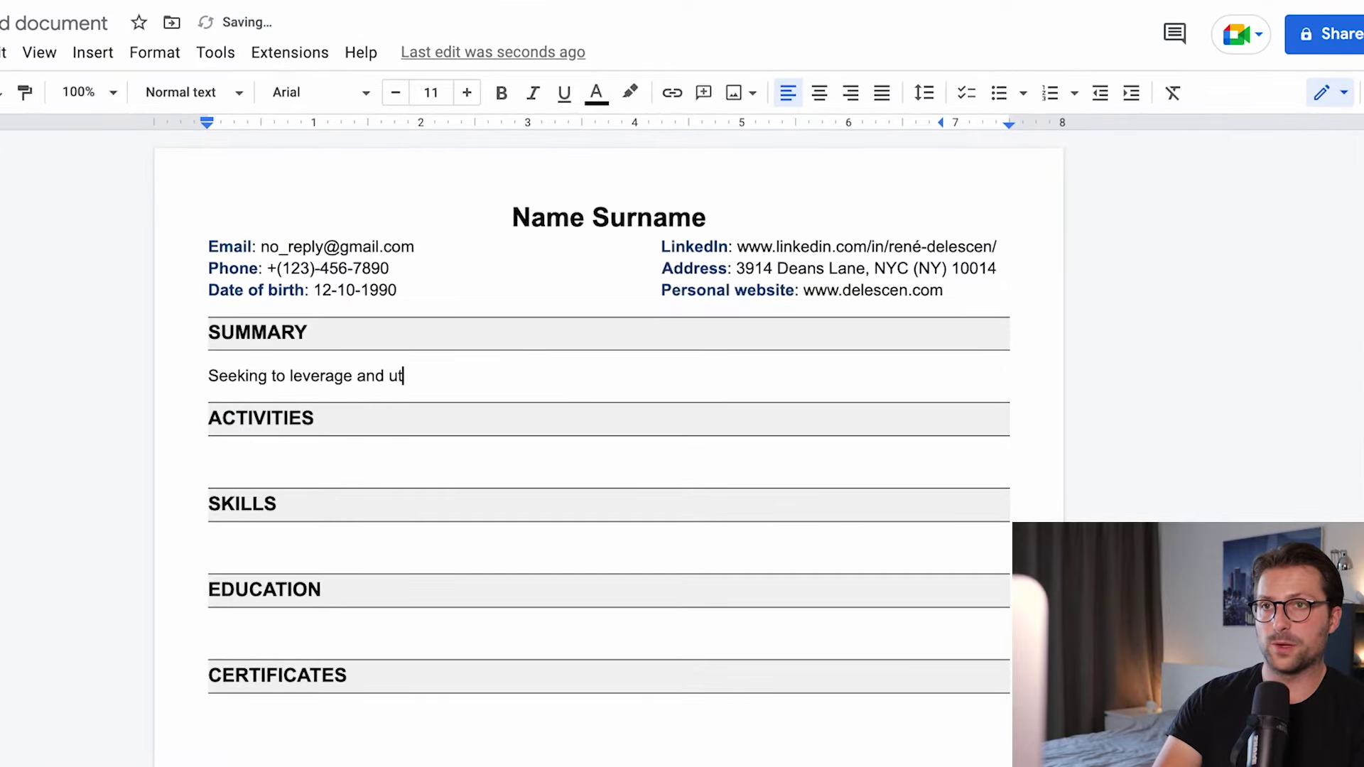
text(ilize my project management learning to streamline processes, increase effic)
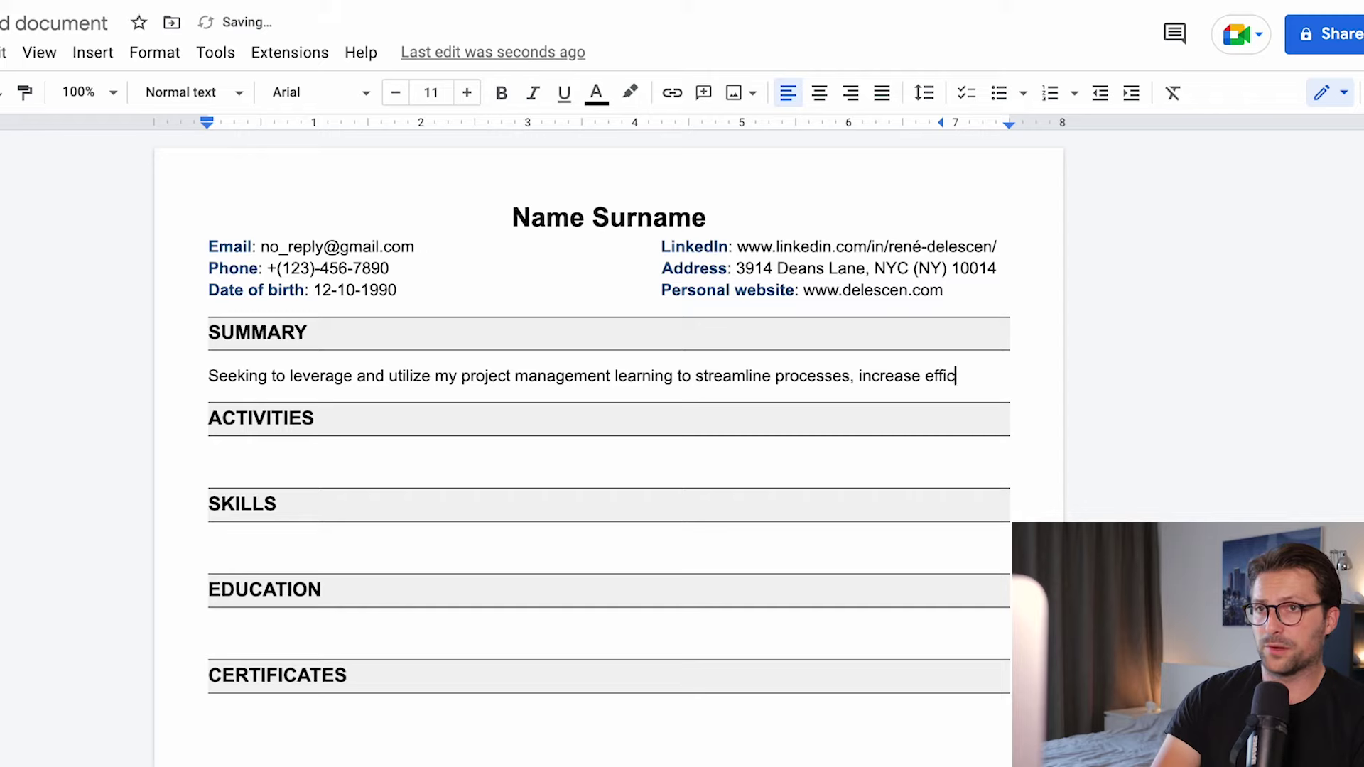
text(iency and minimize [)
- Finish the summary text, making the [Company XYZ], [Industry] and [Date] placeholders bold
key(ctrl+b)
text(Company XYZ])
key(ctrl+b)
text('s)
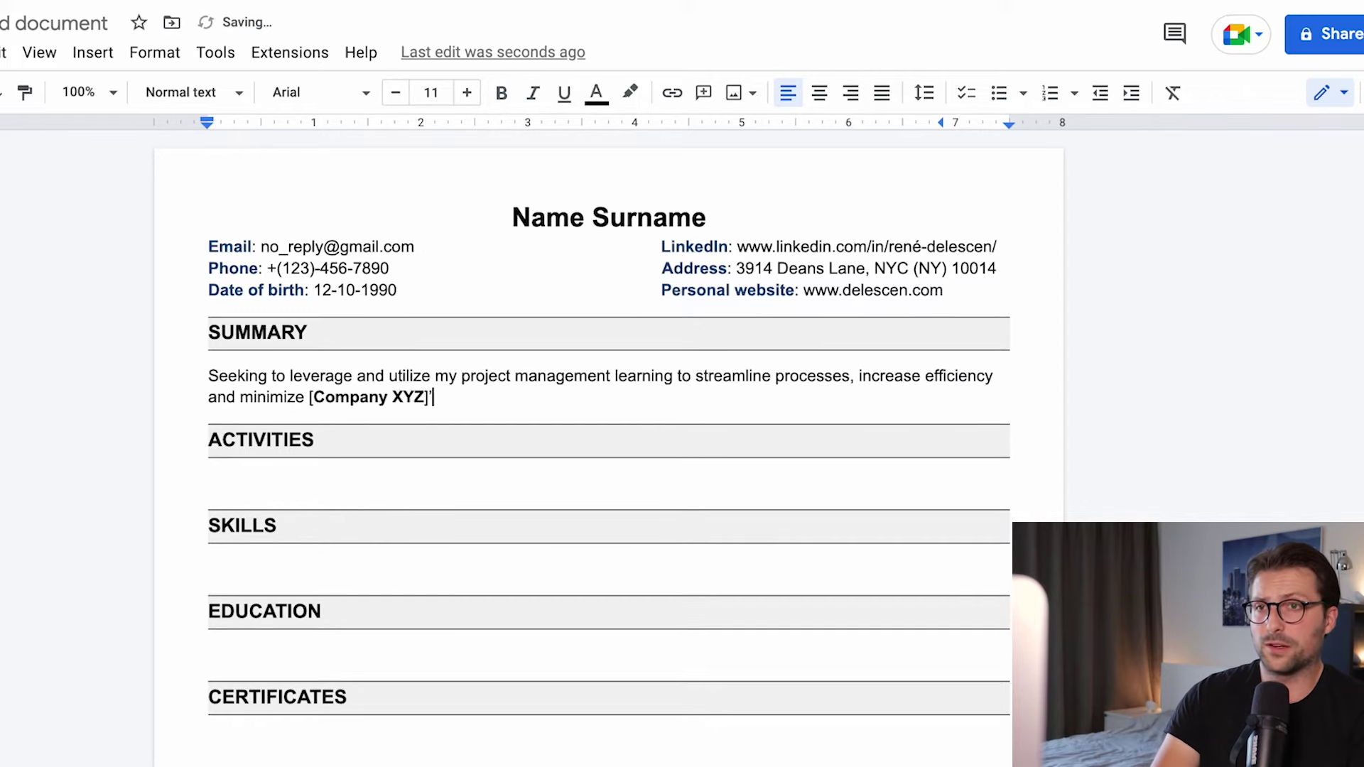
text( costs. Driven to learn and work ha)
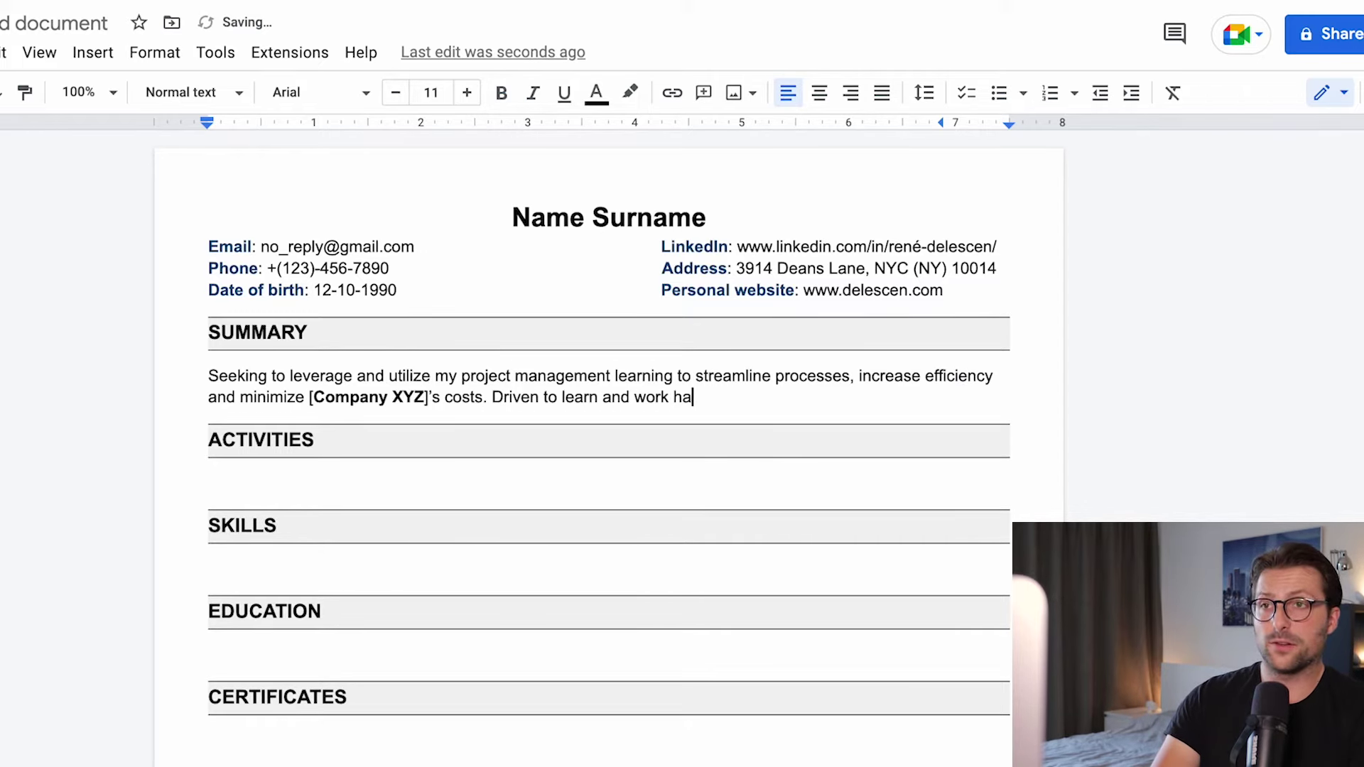
text(rd to exhibit a solid understanding and expertise in the [)
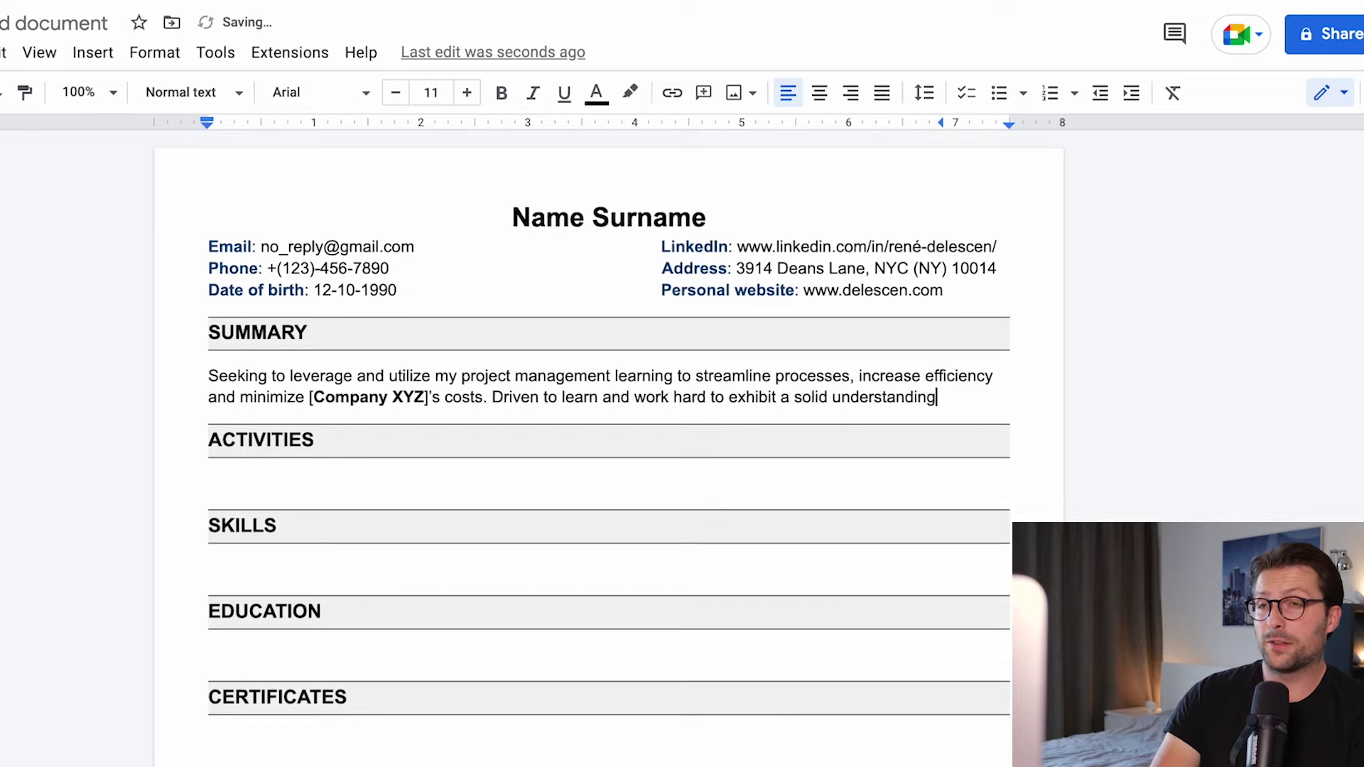
key(ctrl+b)
text(Industry)
key(ctrl+b)
text(]. As o)
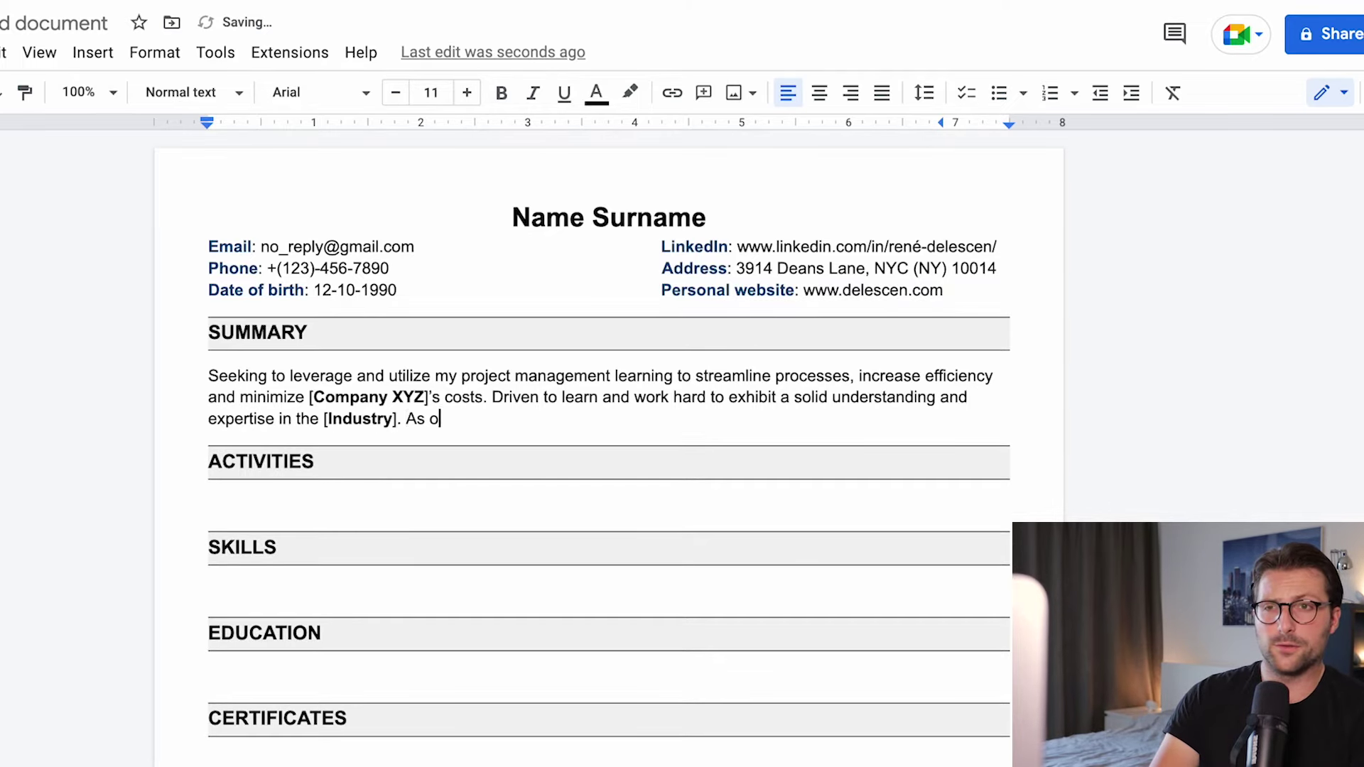
text(f [)
key(ctrl+b)
text(Date)
key(ctrl+b)
text(], I will be available for ful)
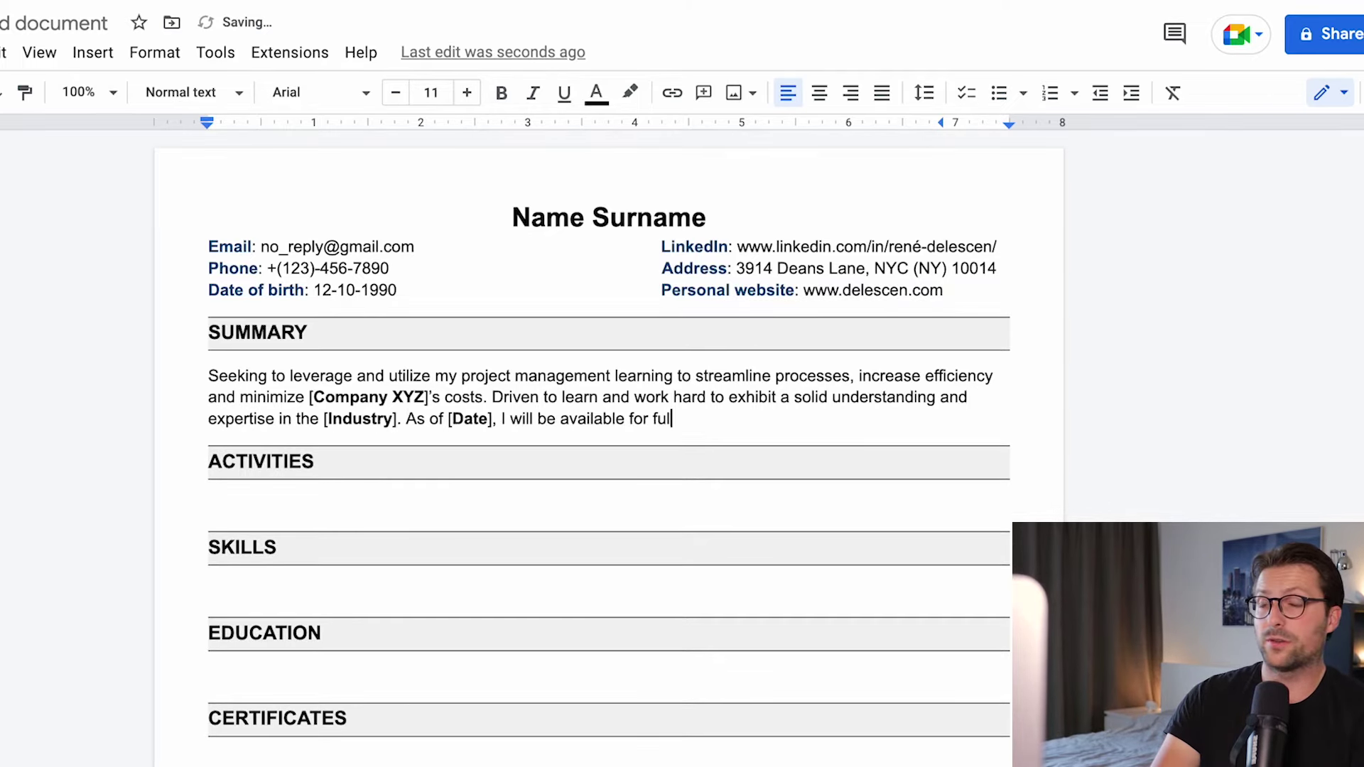
text(ployment.)
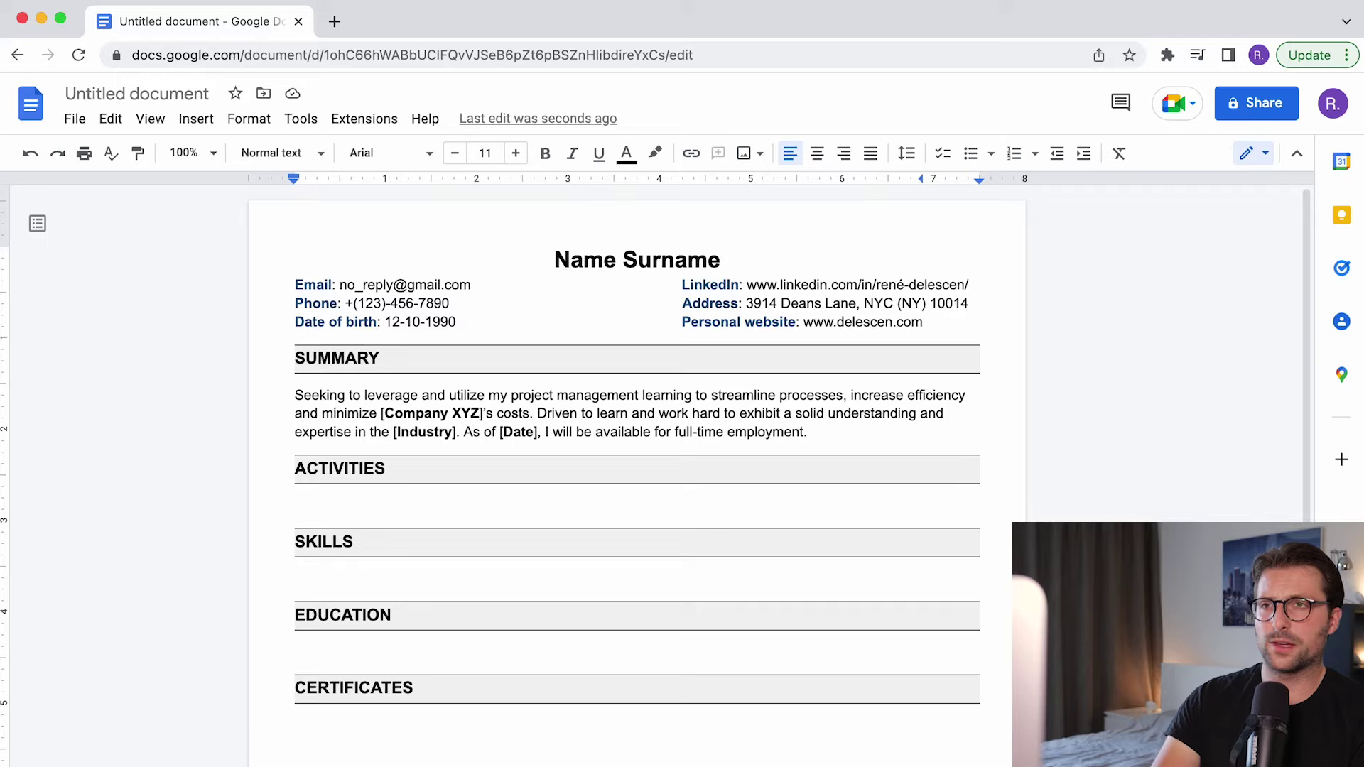
- Enter the 'Sports Teams | Team Lead / Coach' title with bold Sports Teams and italic role
text(Sports T)
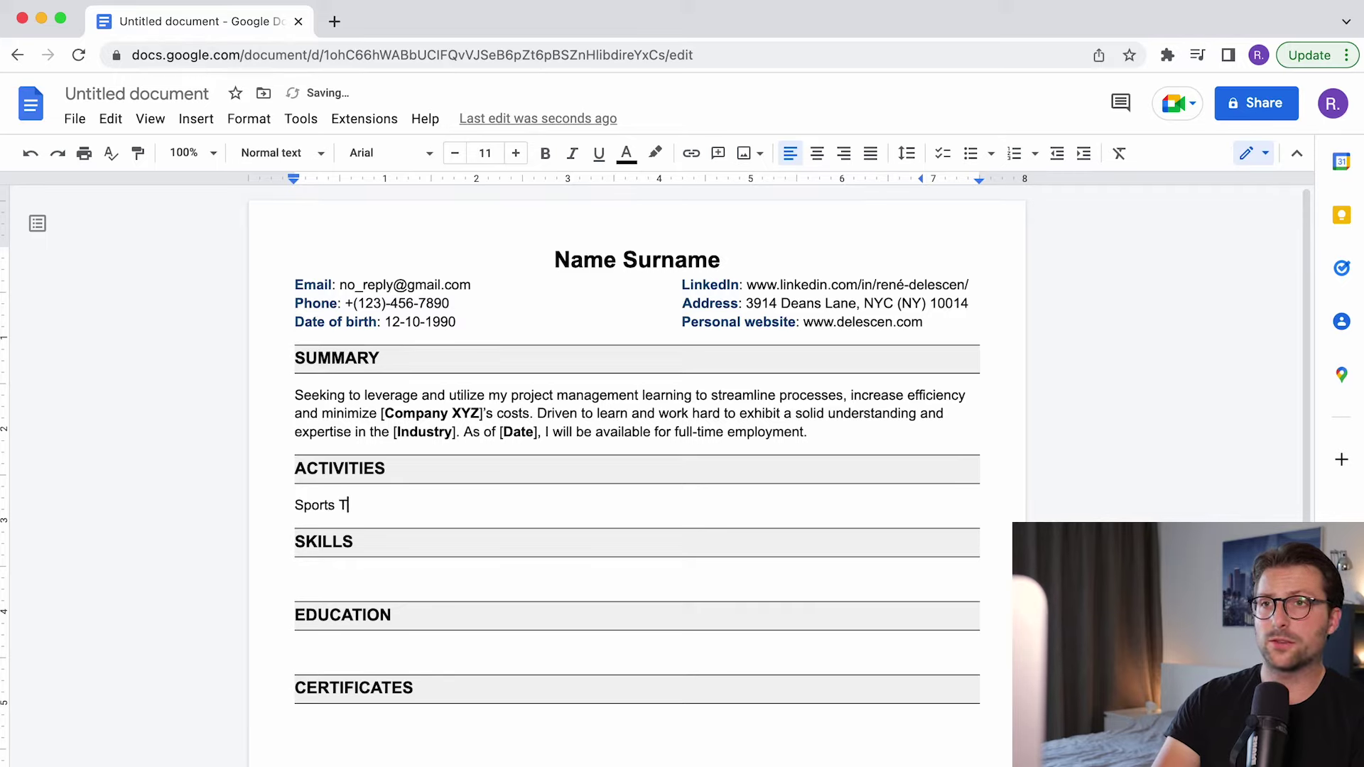
text(eams | Team Lead / Coach)
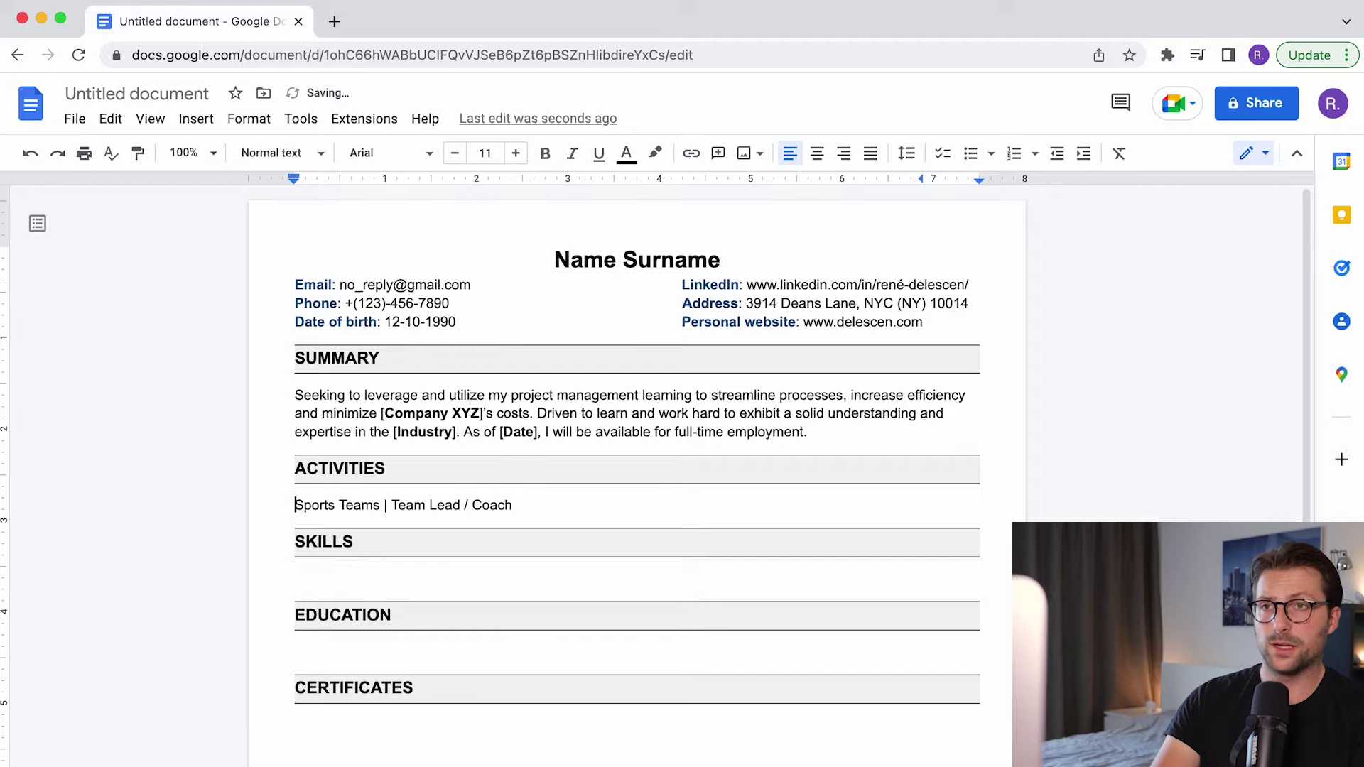
key(shift+alt+Left)
key(shift+alt+Left)
key(super+b)
key(super+Right)
key(shift+alt+Left)
key(shift+alt+Left)
key(shift+alt+Left)
key(shift+alt+Left)
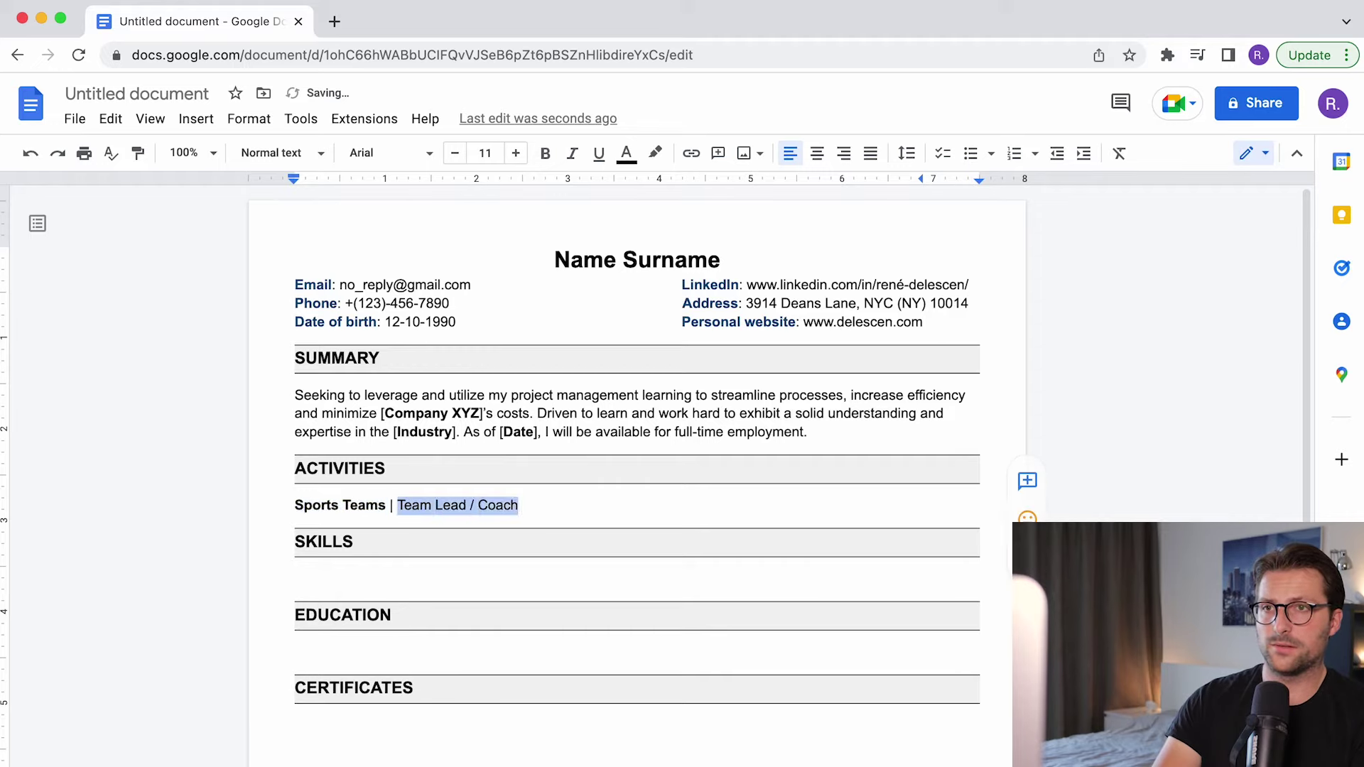
key(super+i)
key(Right)
- Add a right tab stop at 7.50 and type right-aligned 'City, State | 00.0000 - 00.0000'
right_click(969, 182)
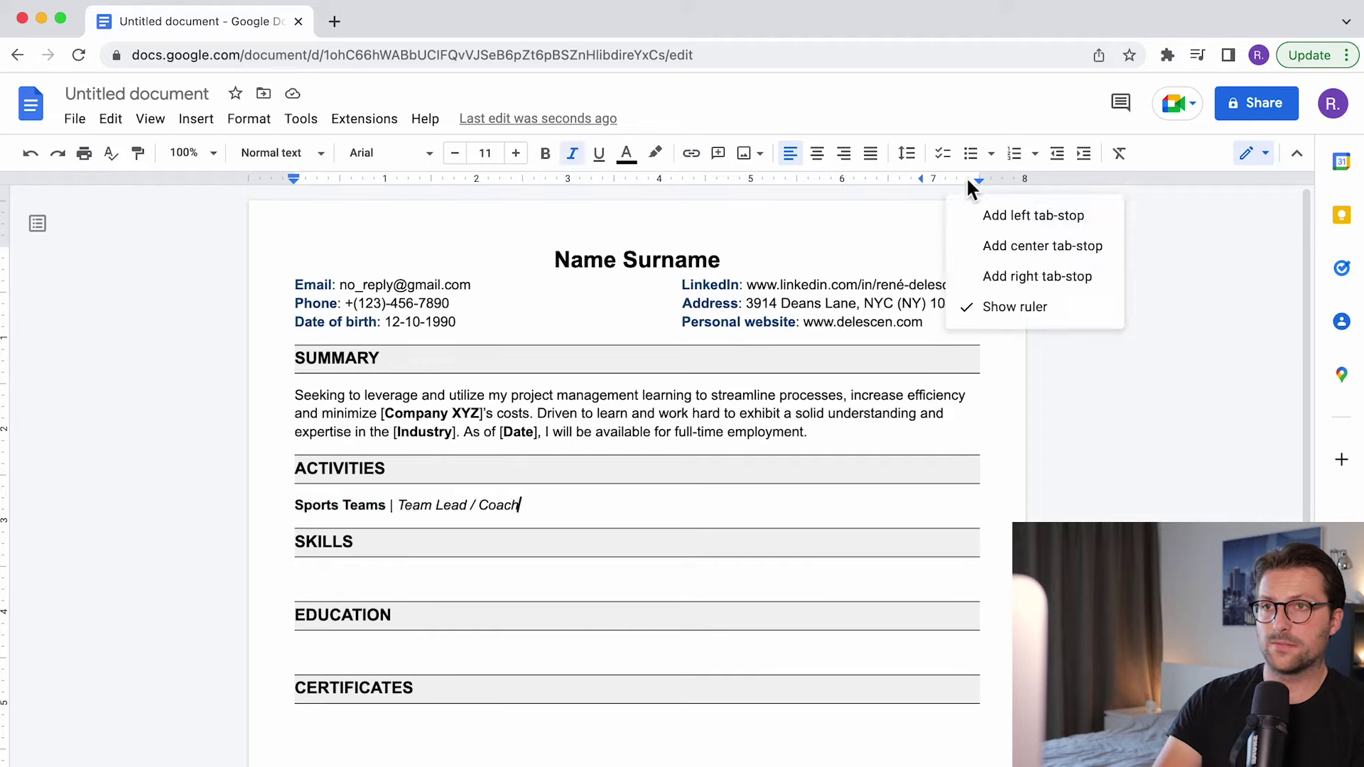
click(1037, 276)
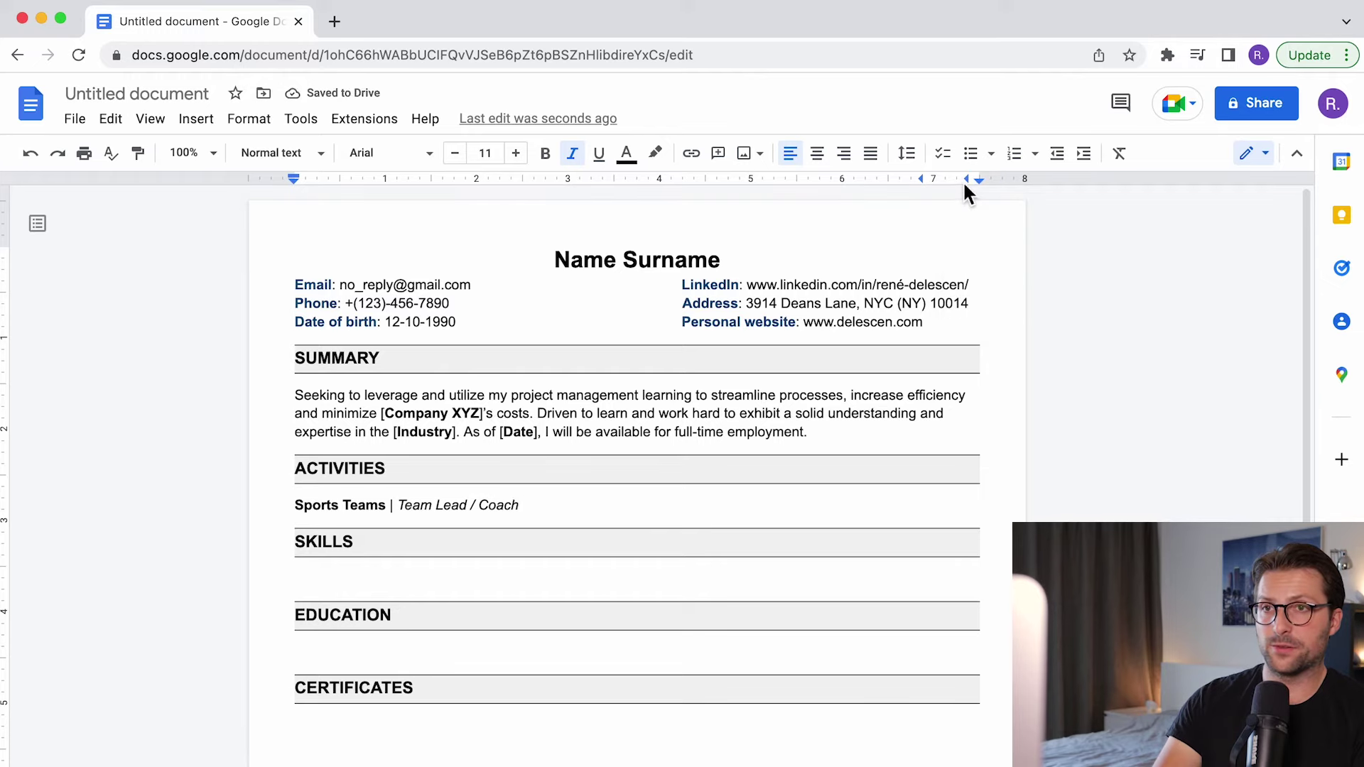
drag(923, 179, 915, 208)
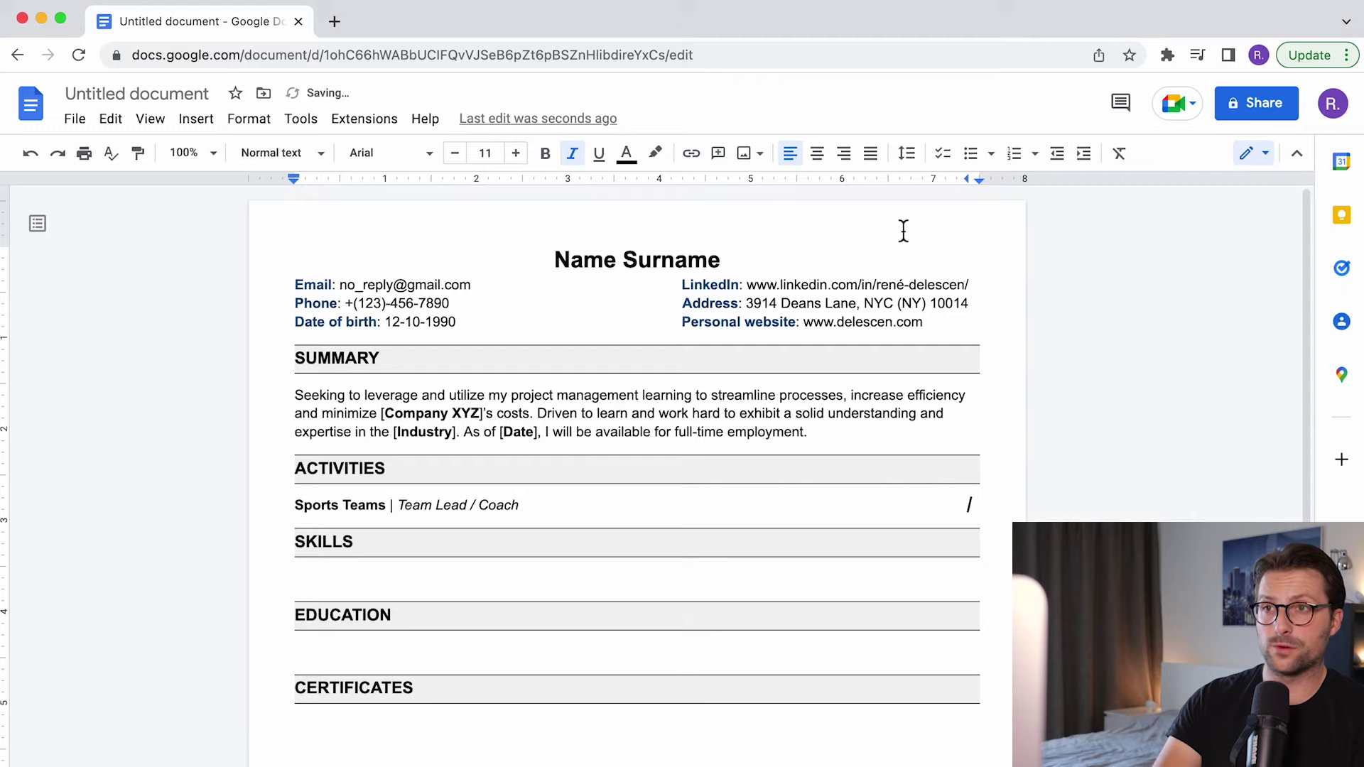
text(City, State)
key(ctrl+i)
text(|)
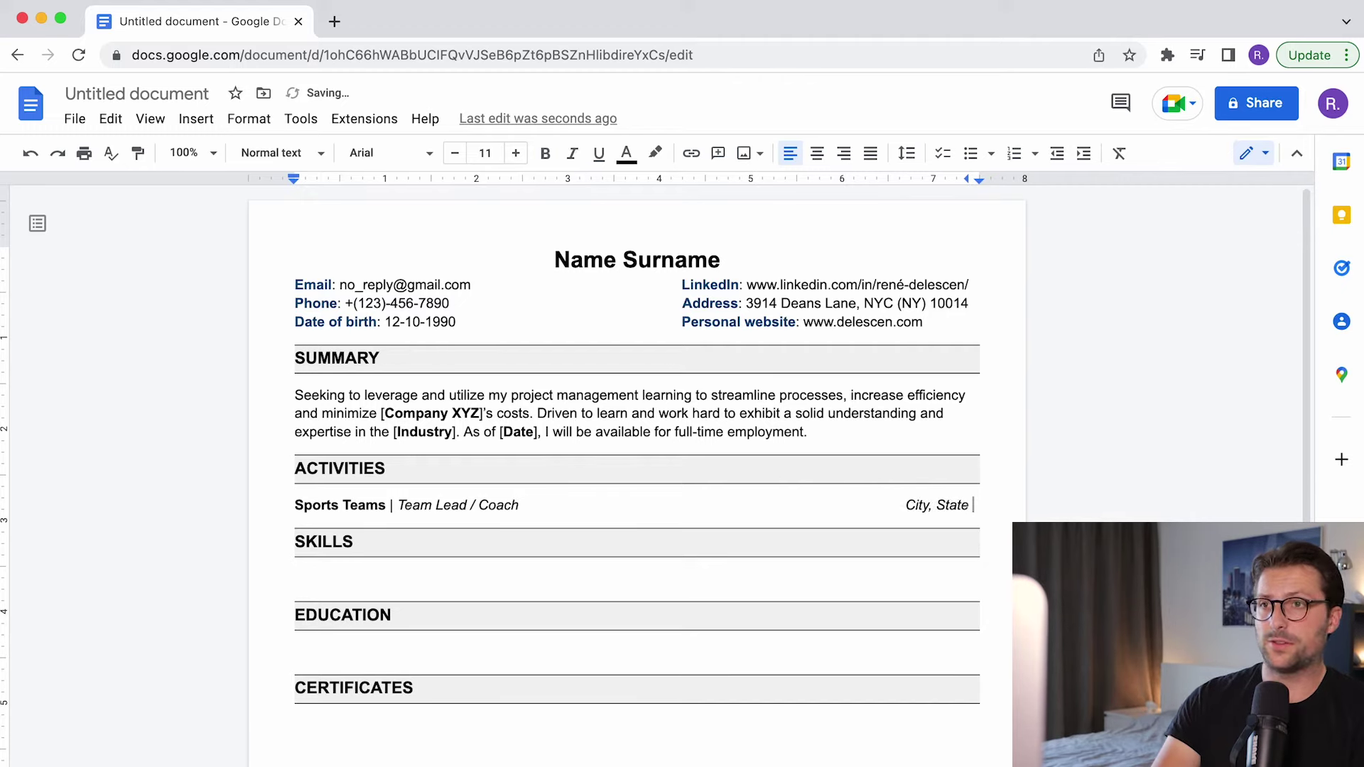
key(ctrl+b)
text(00.0000)
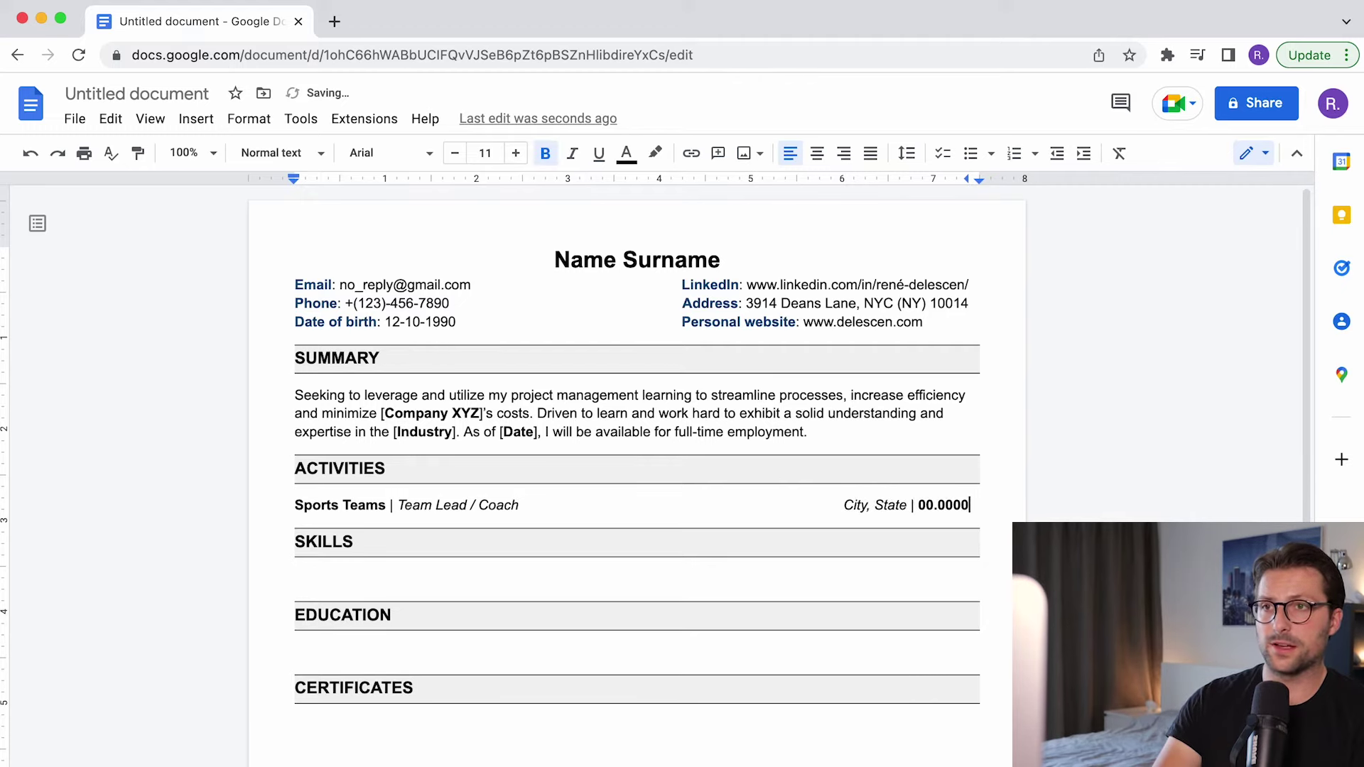
drag(984, 182, 978, 183)
text(- 0)
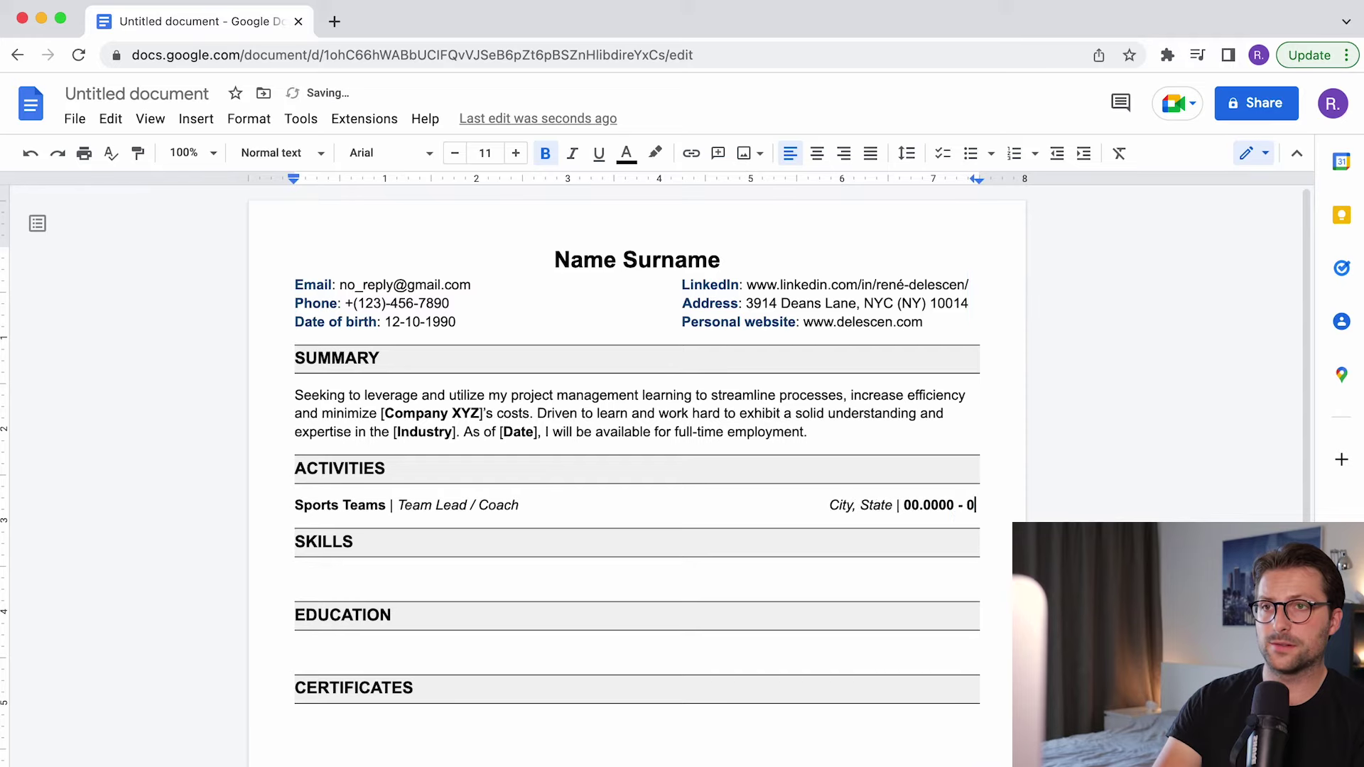
text(0.0000)
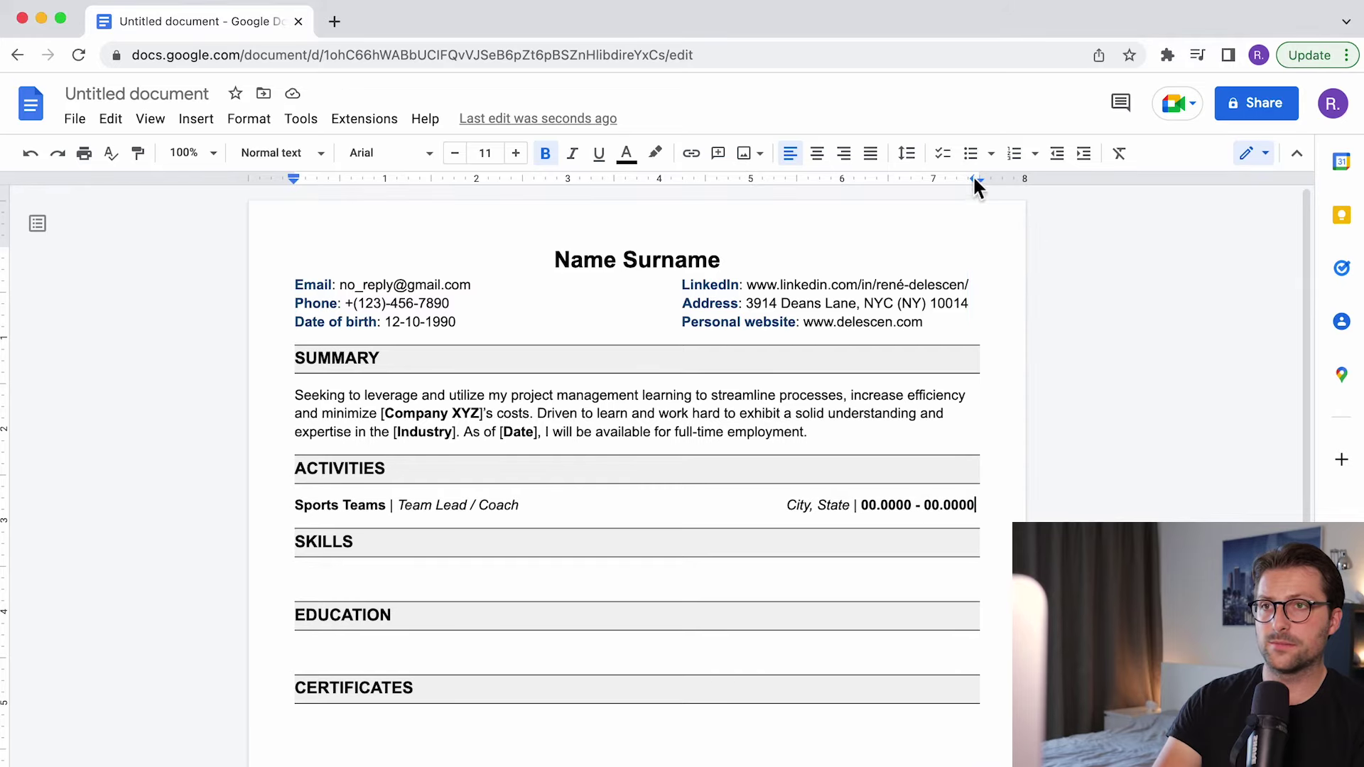
drag(976, 182, 935, 184)
click(970, 286)
- Start a bullet under the Sports Teams entry beginning 'Elected by fellow'
key(Down)
key(Down)
click(979, 505)
key(Return)
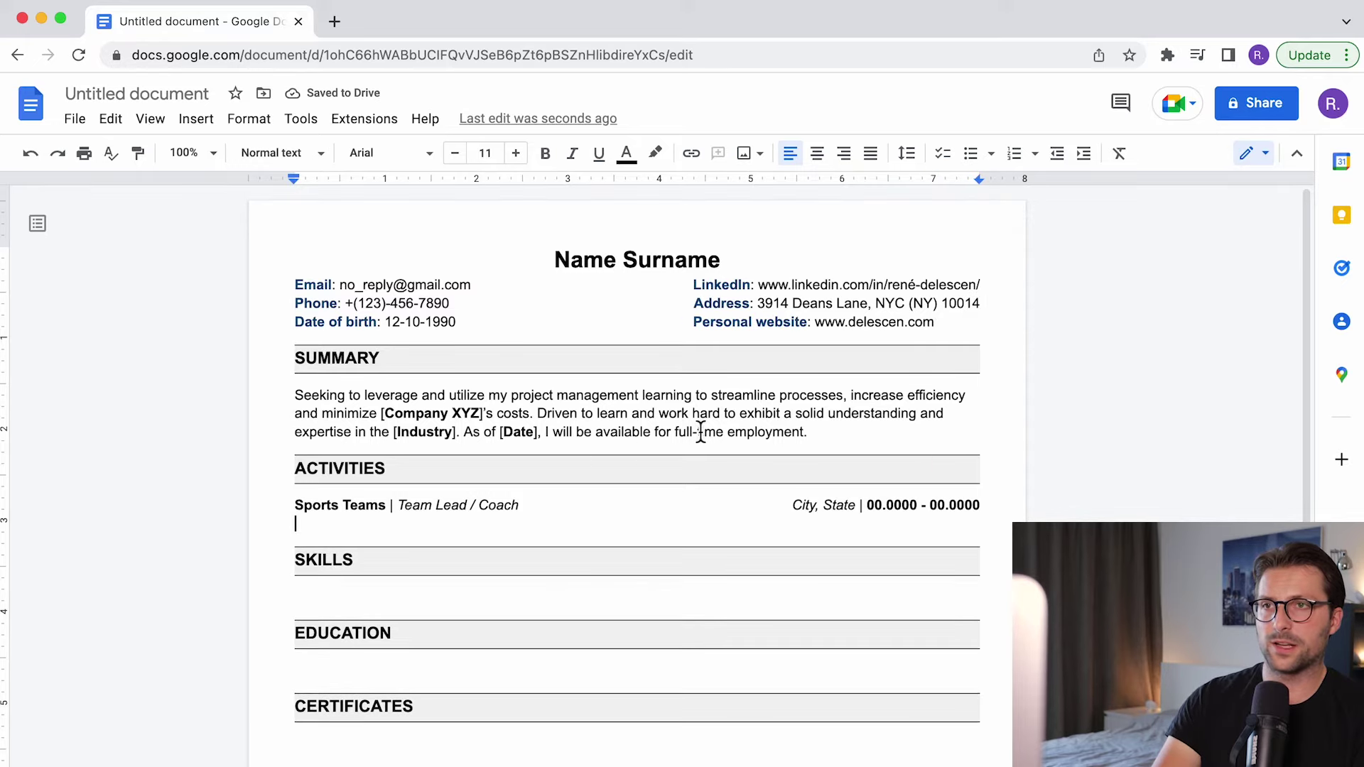
click(971, 154)
text(Elect)
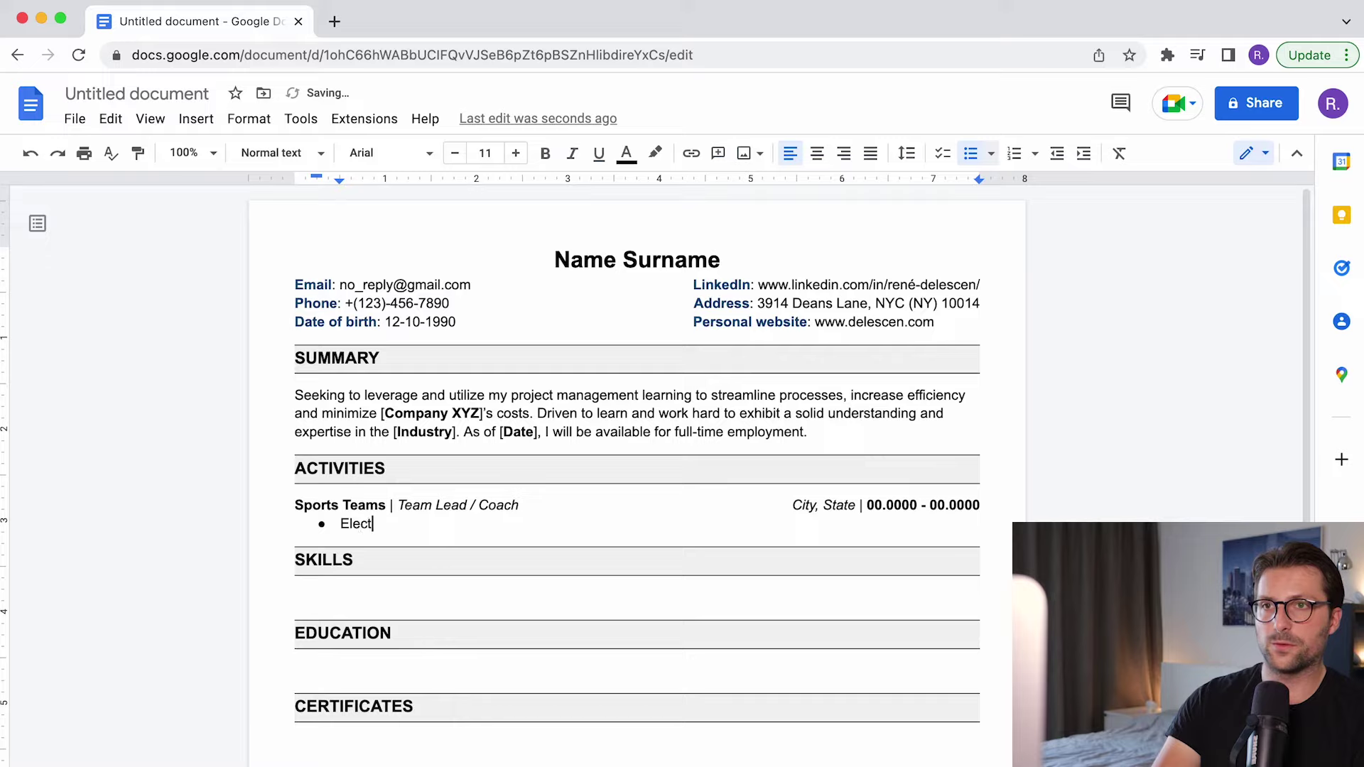
text(ed by fellow teammates to lead [Club]'s first team while also coaching a youth sports team)
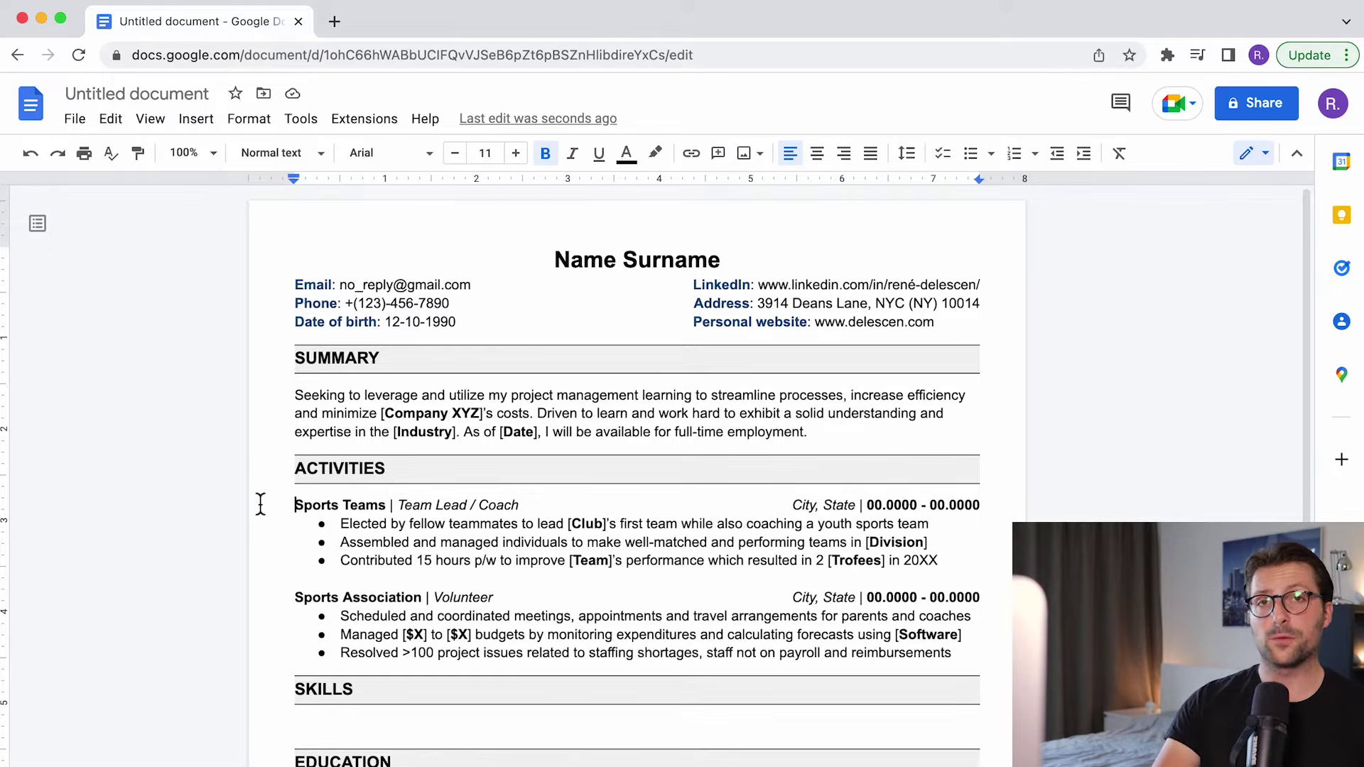
scroll(261, 504, down, 2)
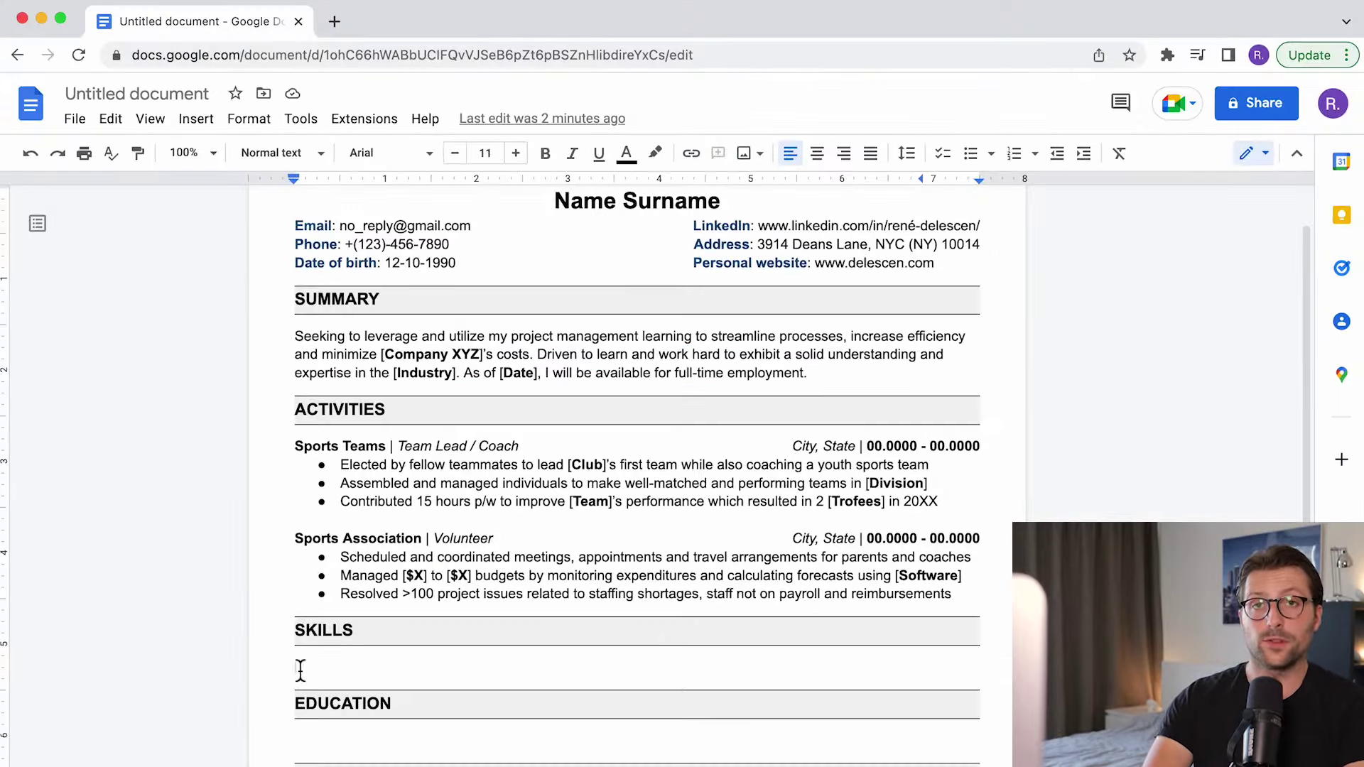
scroll(175, 630, down, 2)
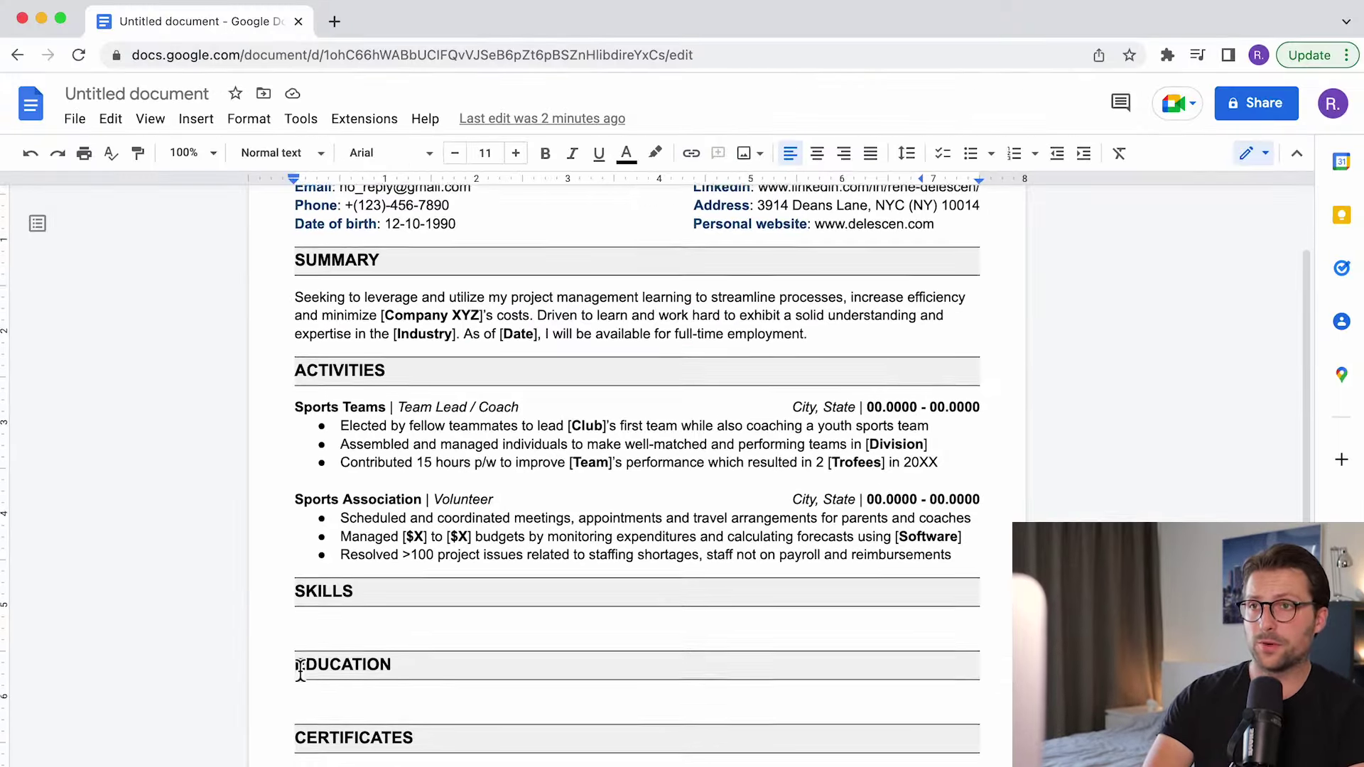
- Insert a one-row, four-column table under the SKILLS heading
scroll(301, 670, down, 3)
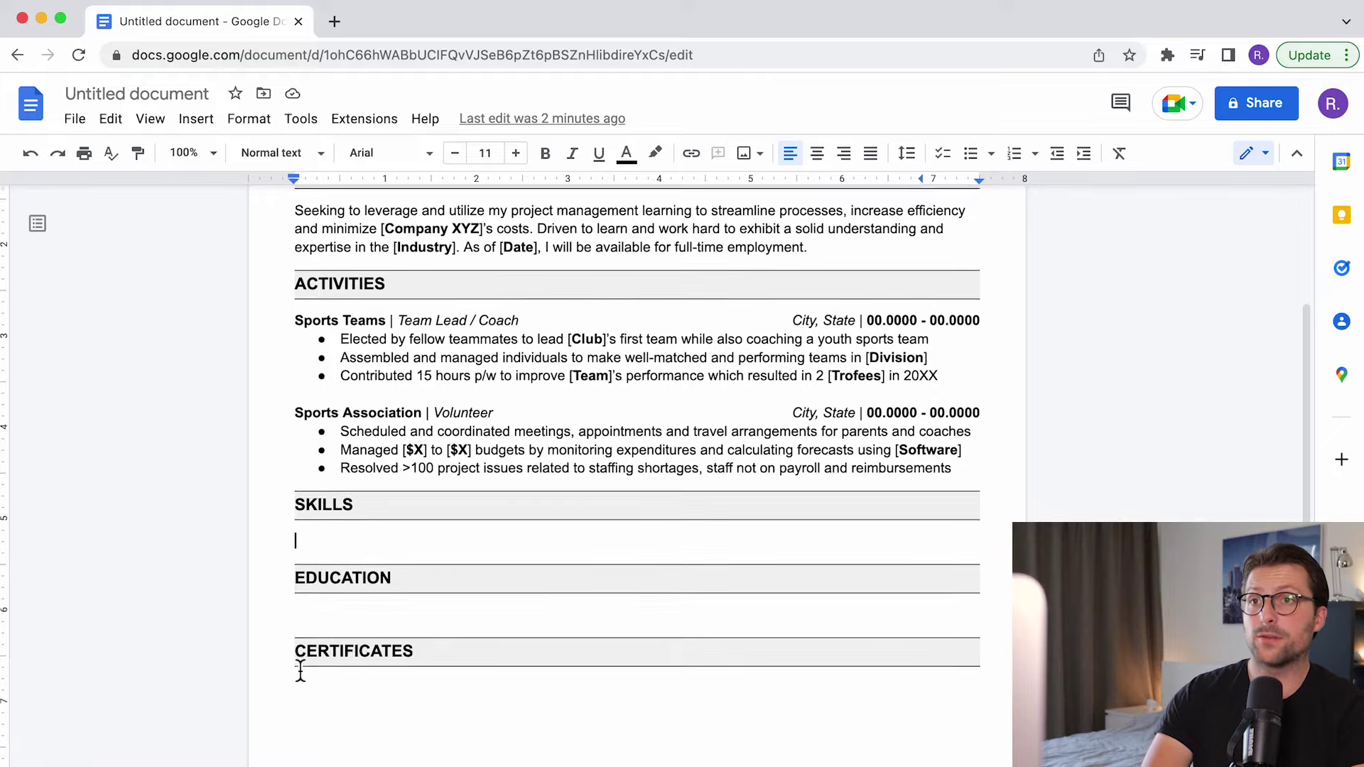
scroll(300, 670, down, 3)
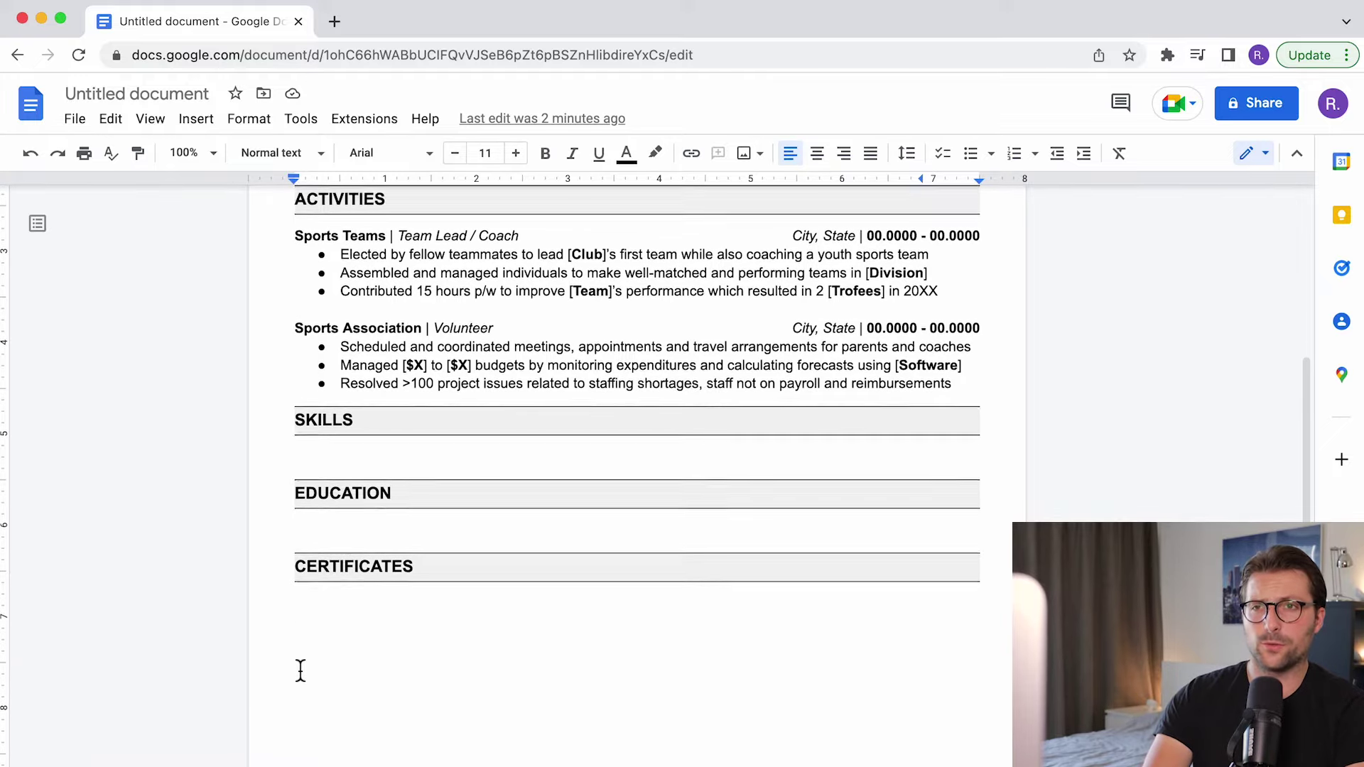
scroll(301, 670, down, 1)
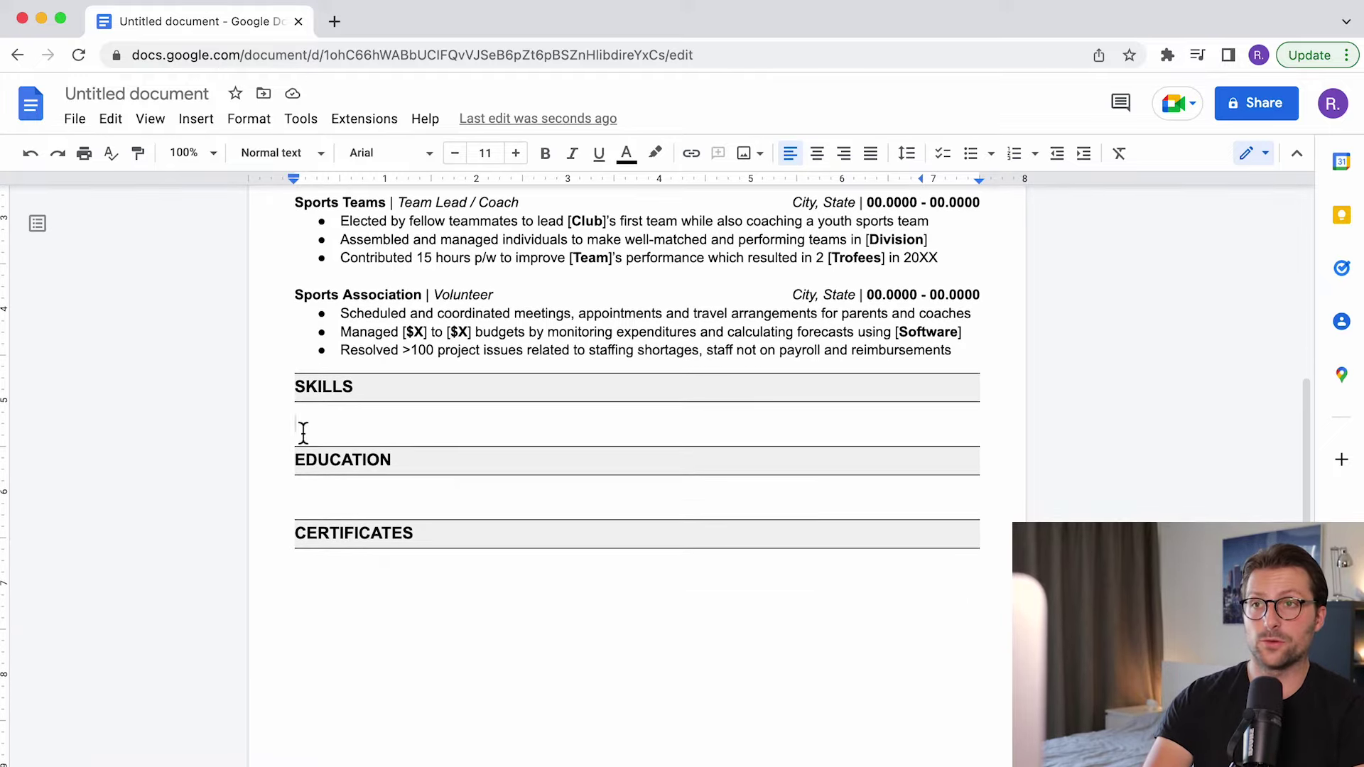
click(202, 125)
mouse_move(267, 192)
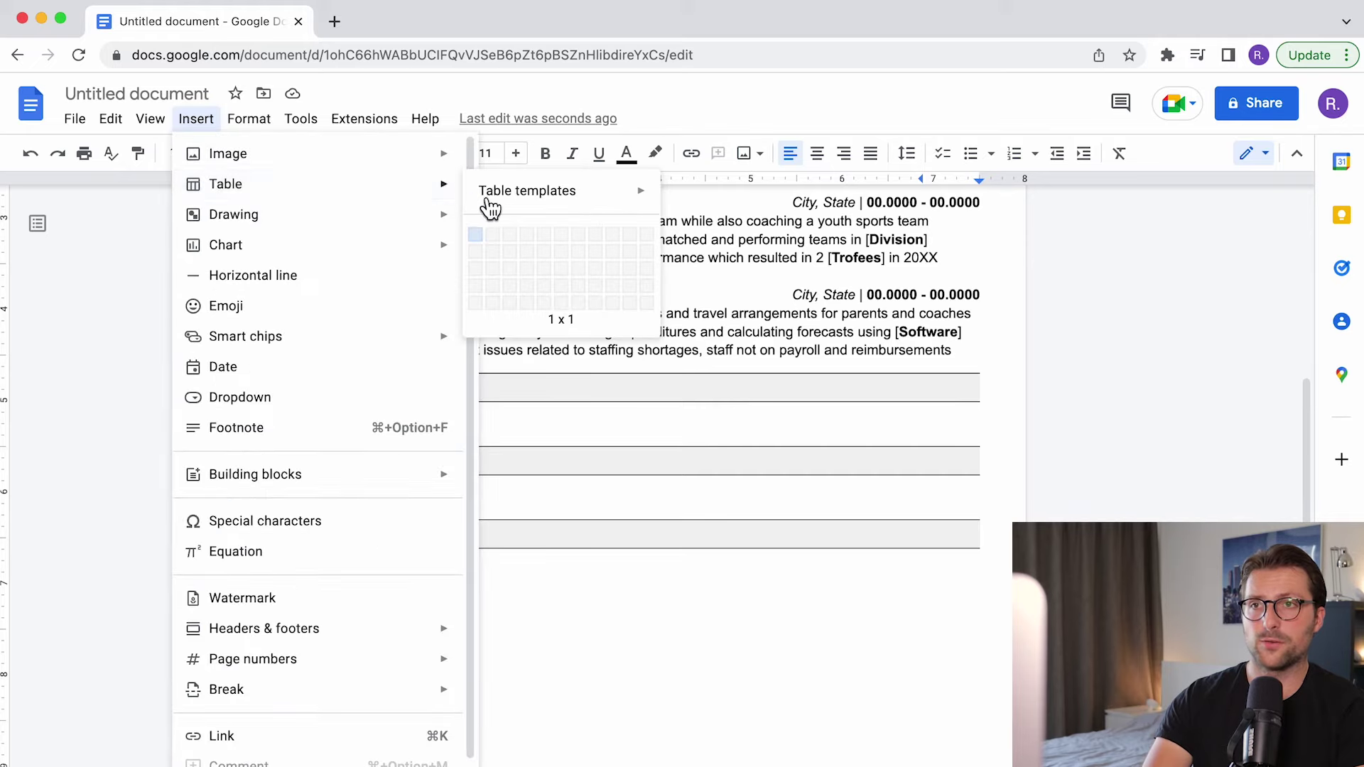
click(526, 237)
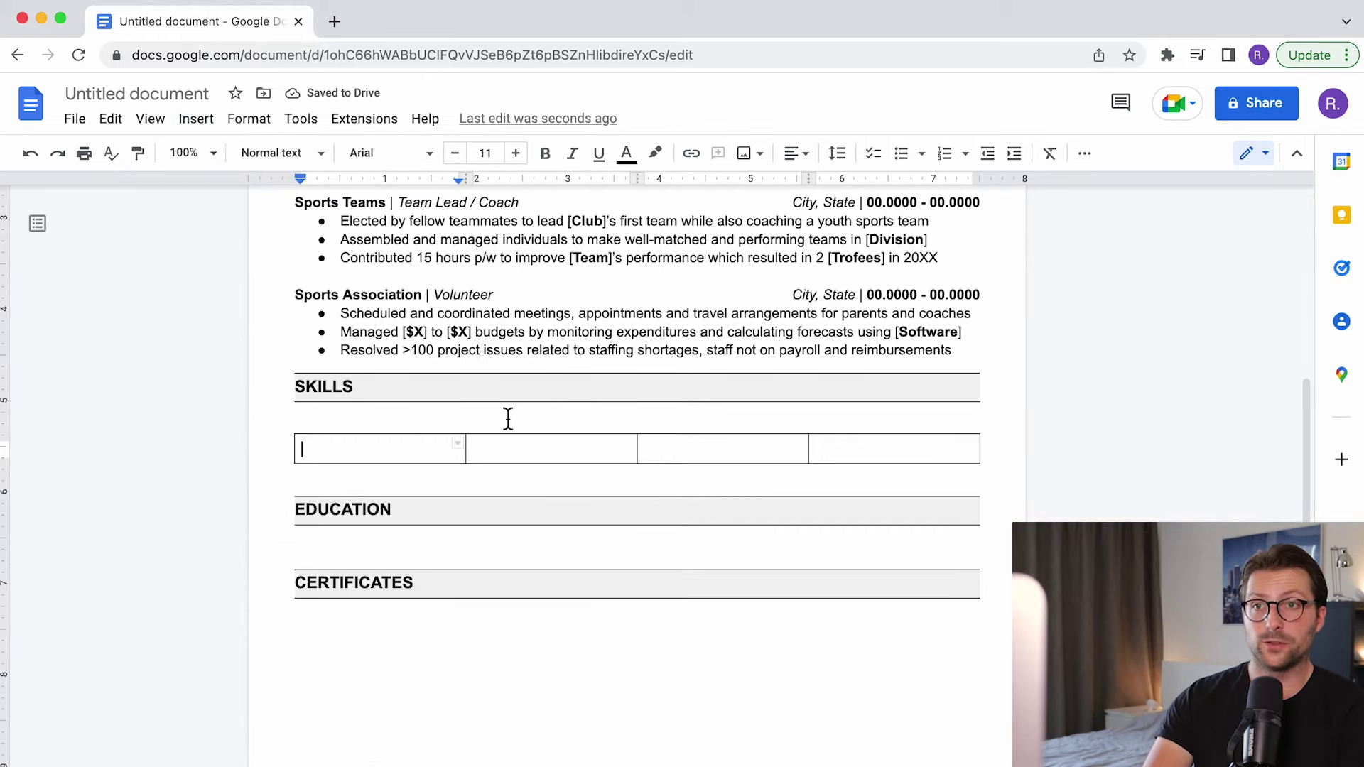
- Set the new table's cell padding to 0 in Table properties
drag(338, 458, 874, 454)
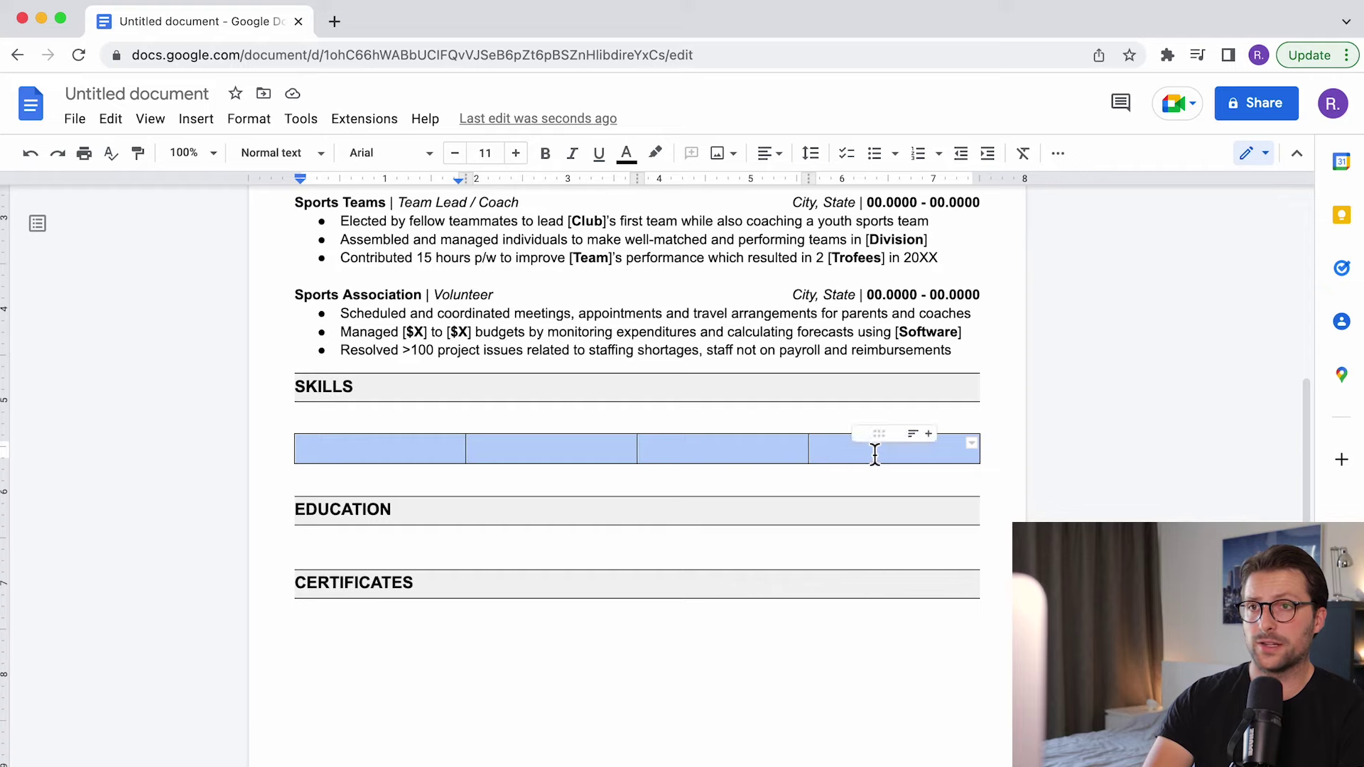
right_click(873, 454)
click(1065, 726)
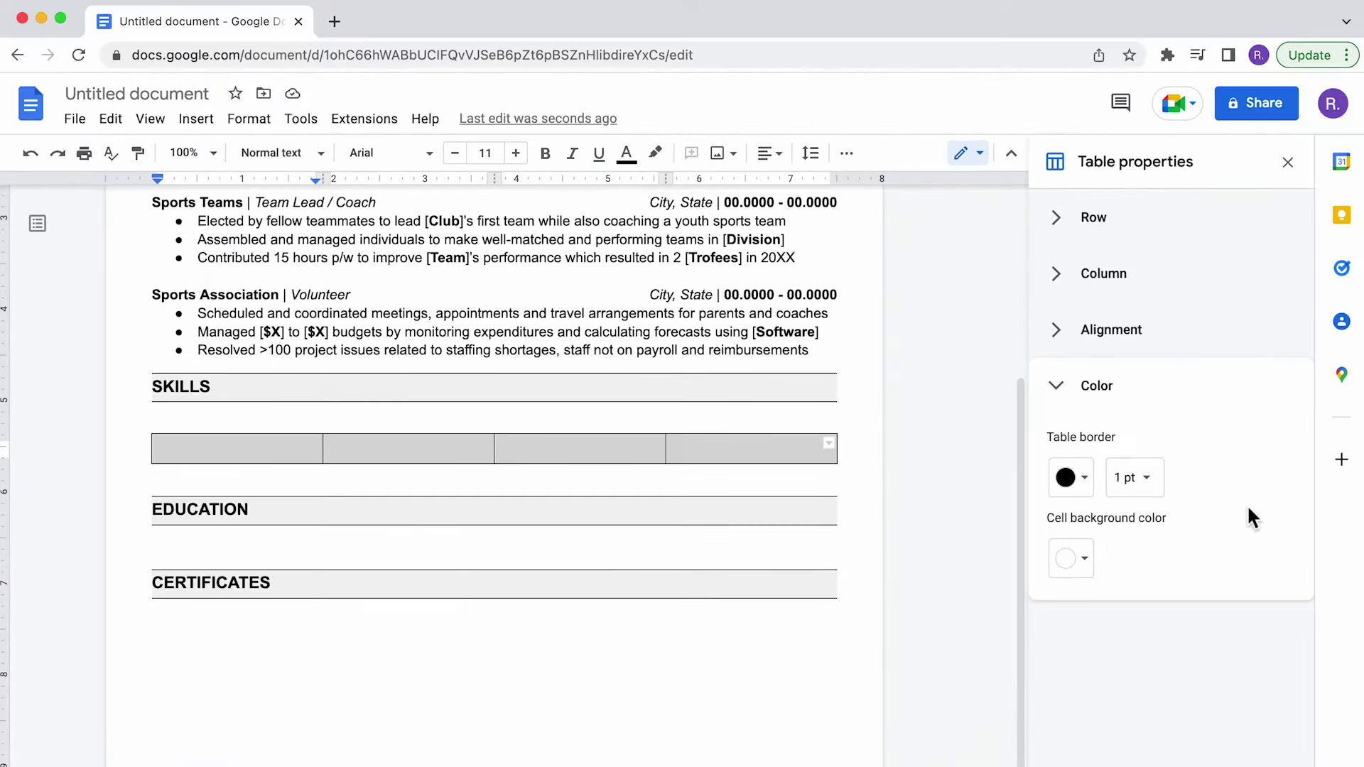
click(1056, 332)
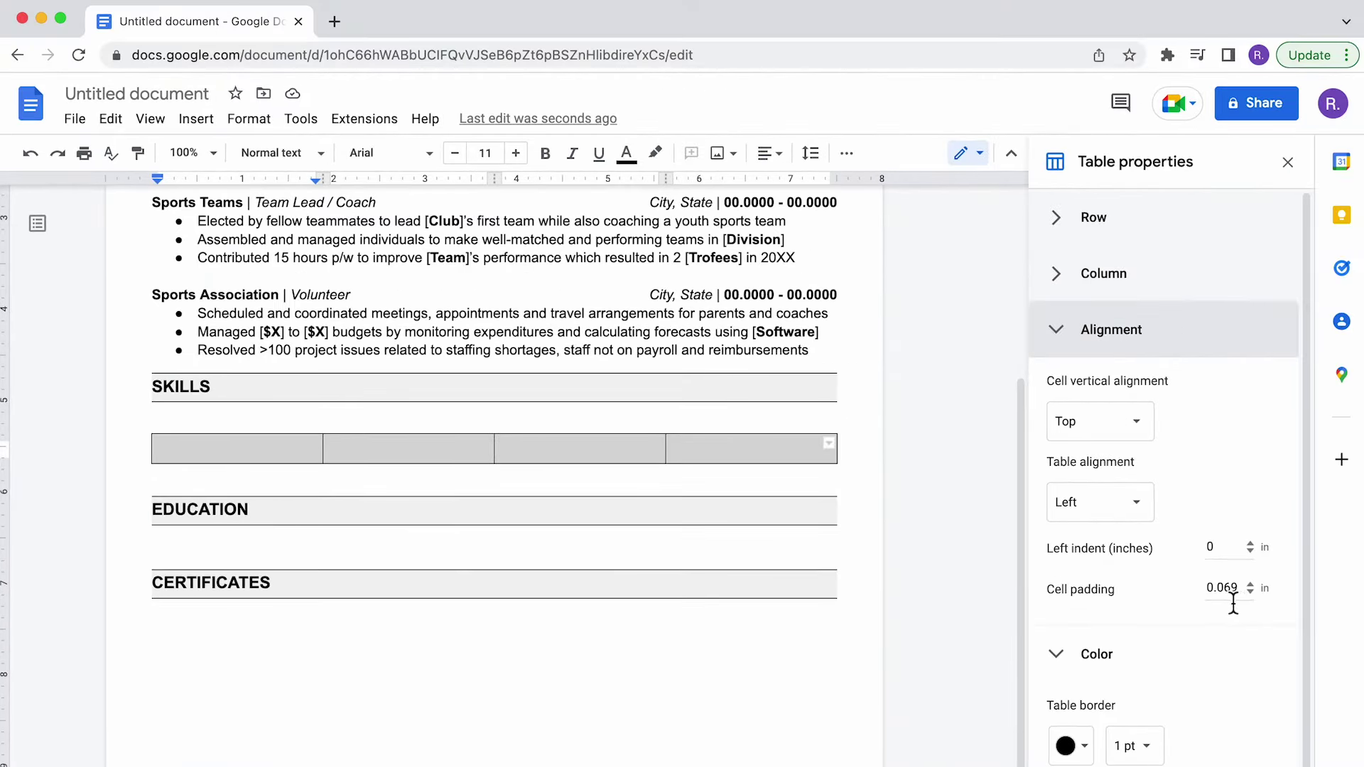
double_click(1233, 603)
text(0)
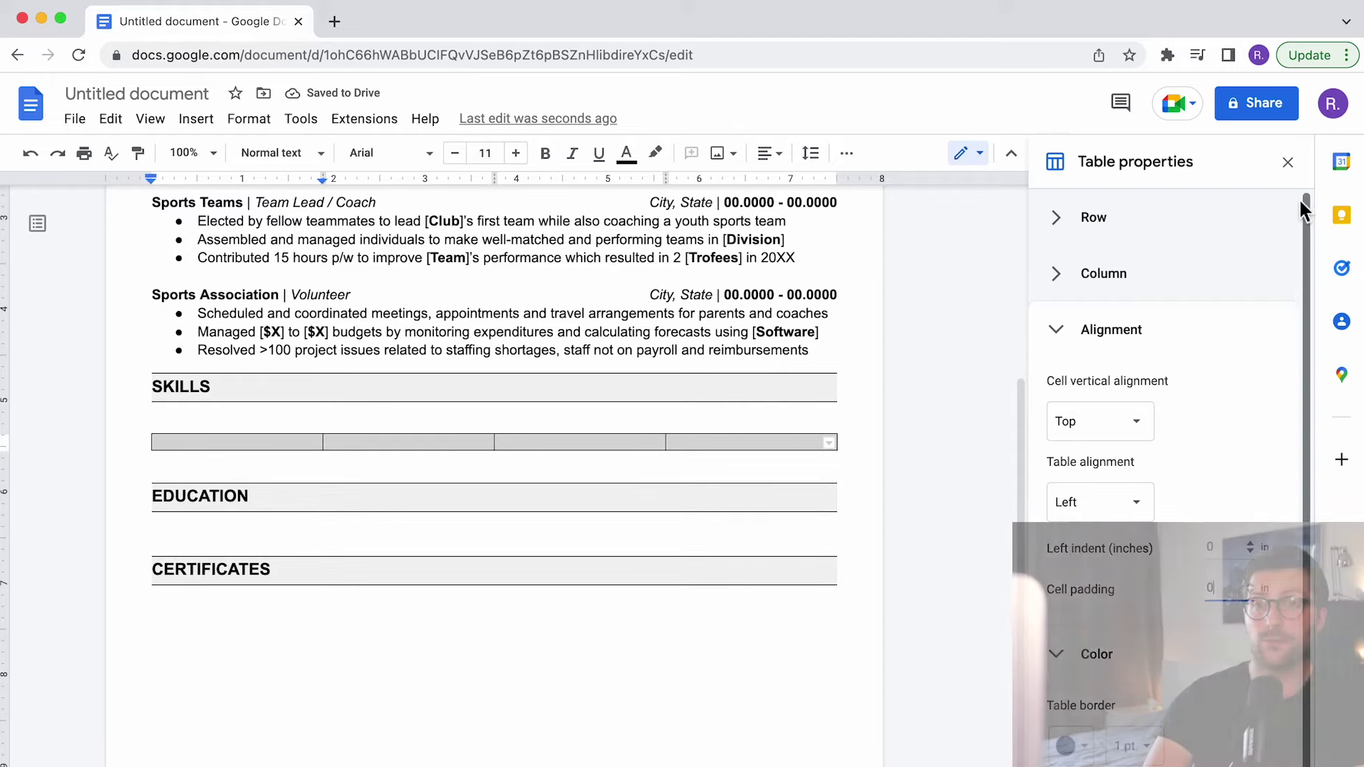
click(1287, 162)
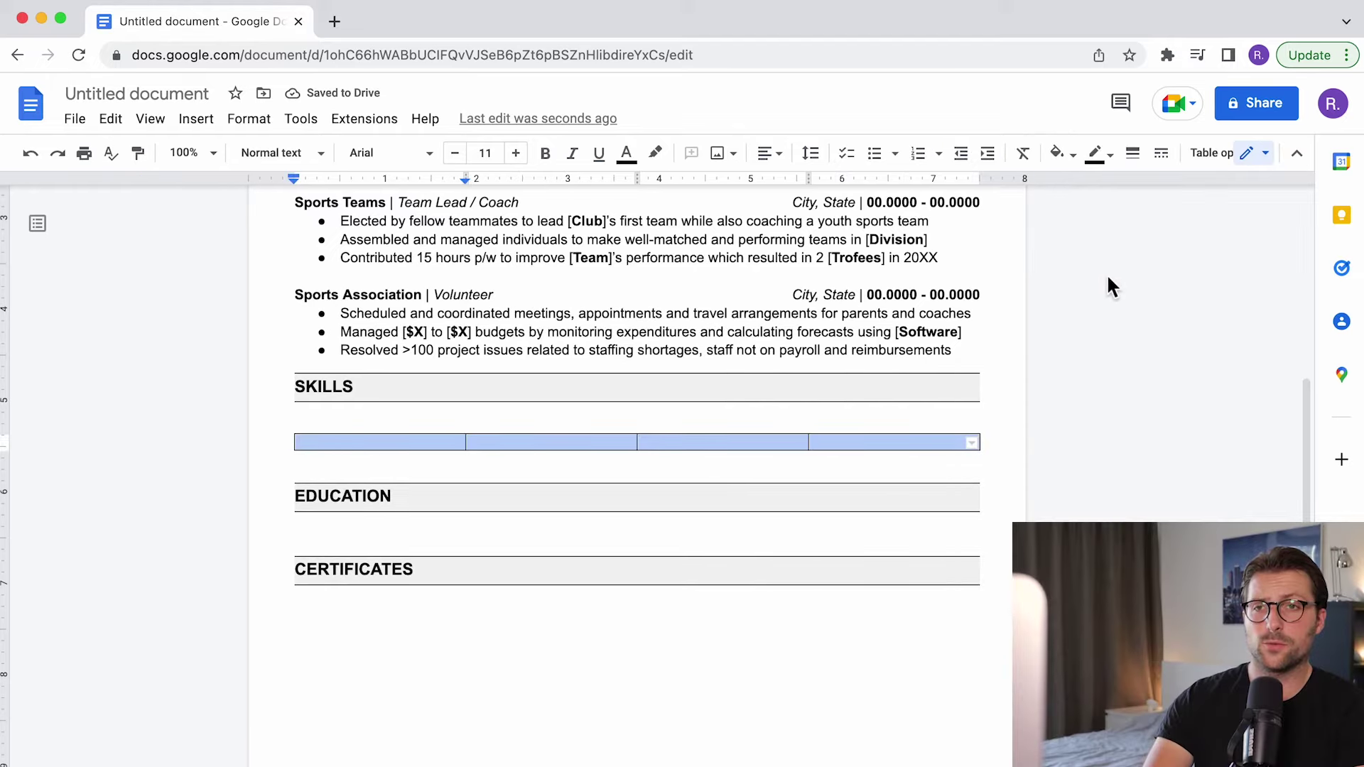
- Type the 'Project Management' heading in the first skills table cell
click(367, 447)
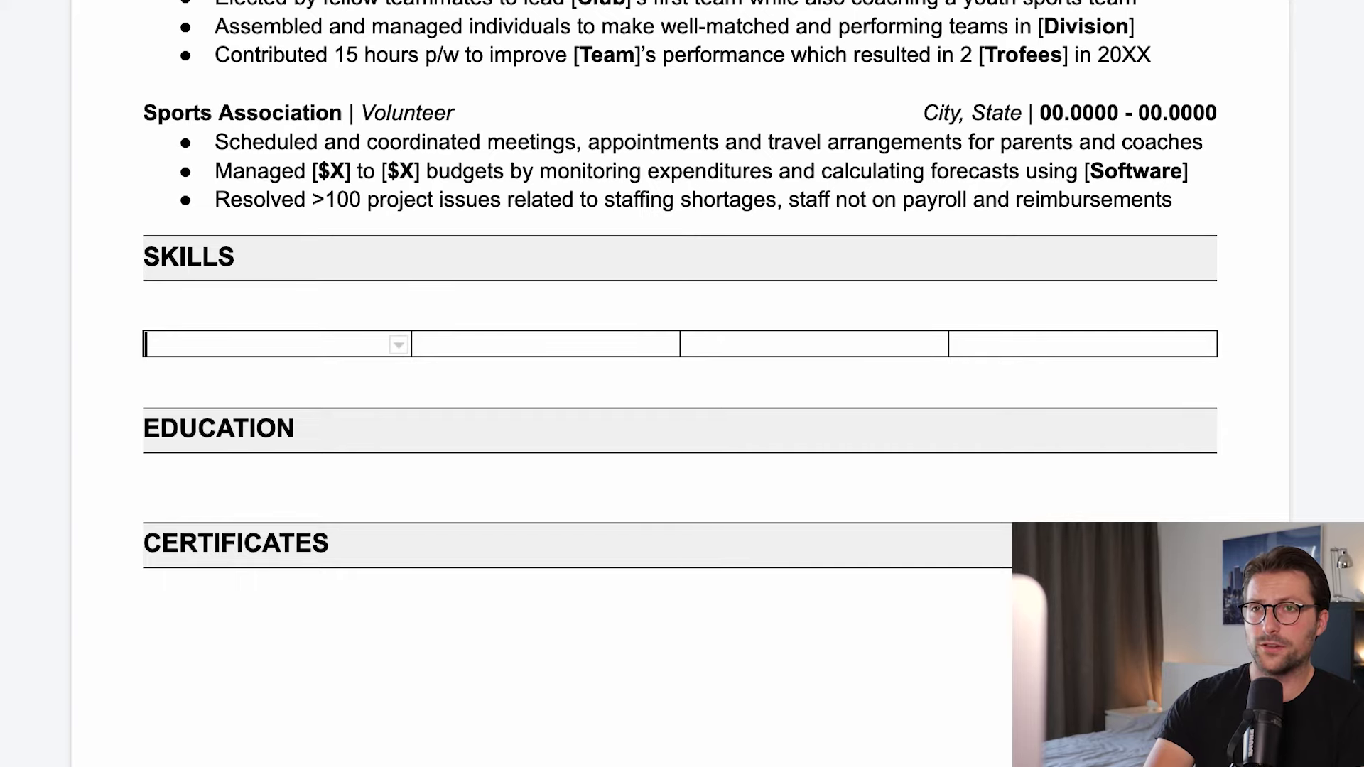
text(Project Managemen)
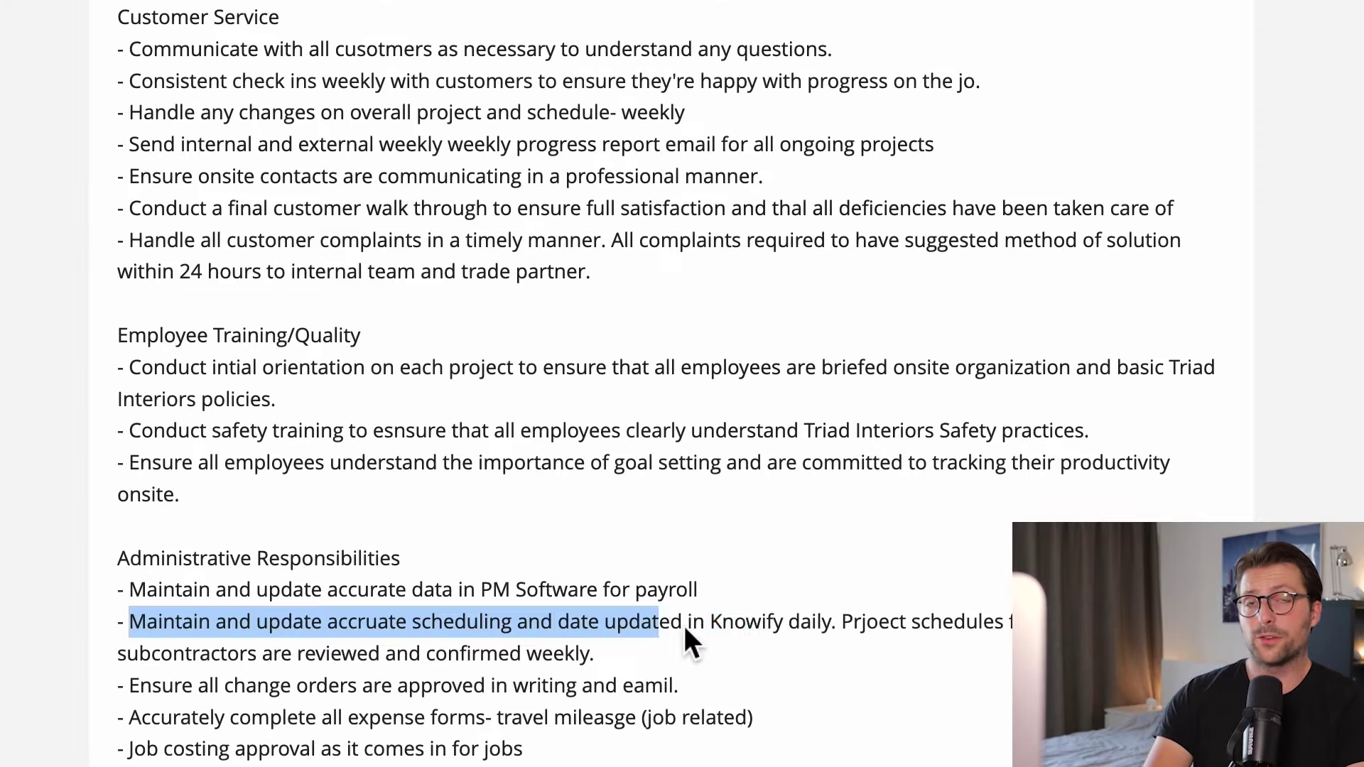
drag(683, 623, 836, 624)
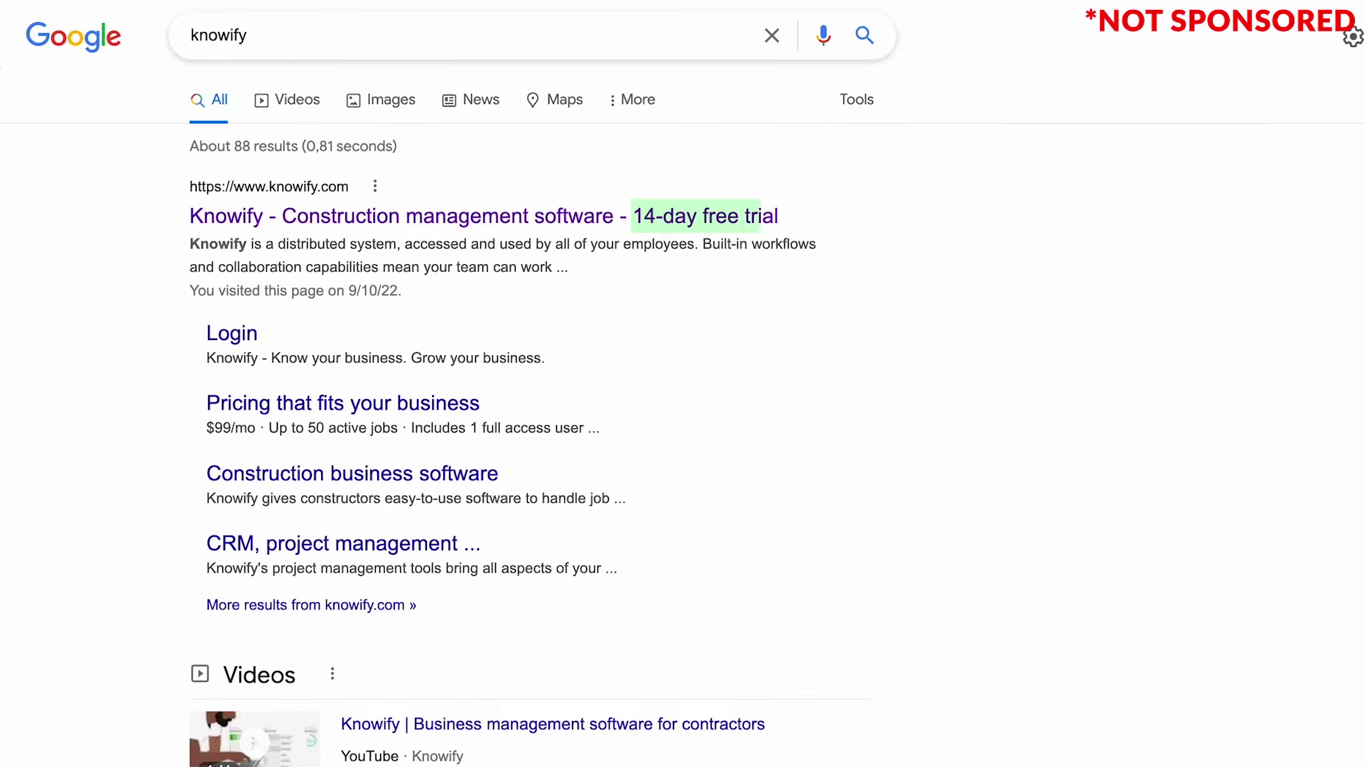
scroll(682, 384, down, 6)
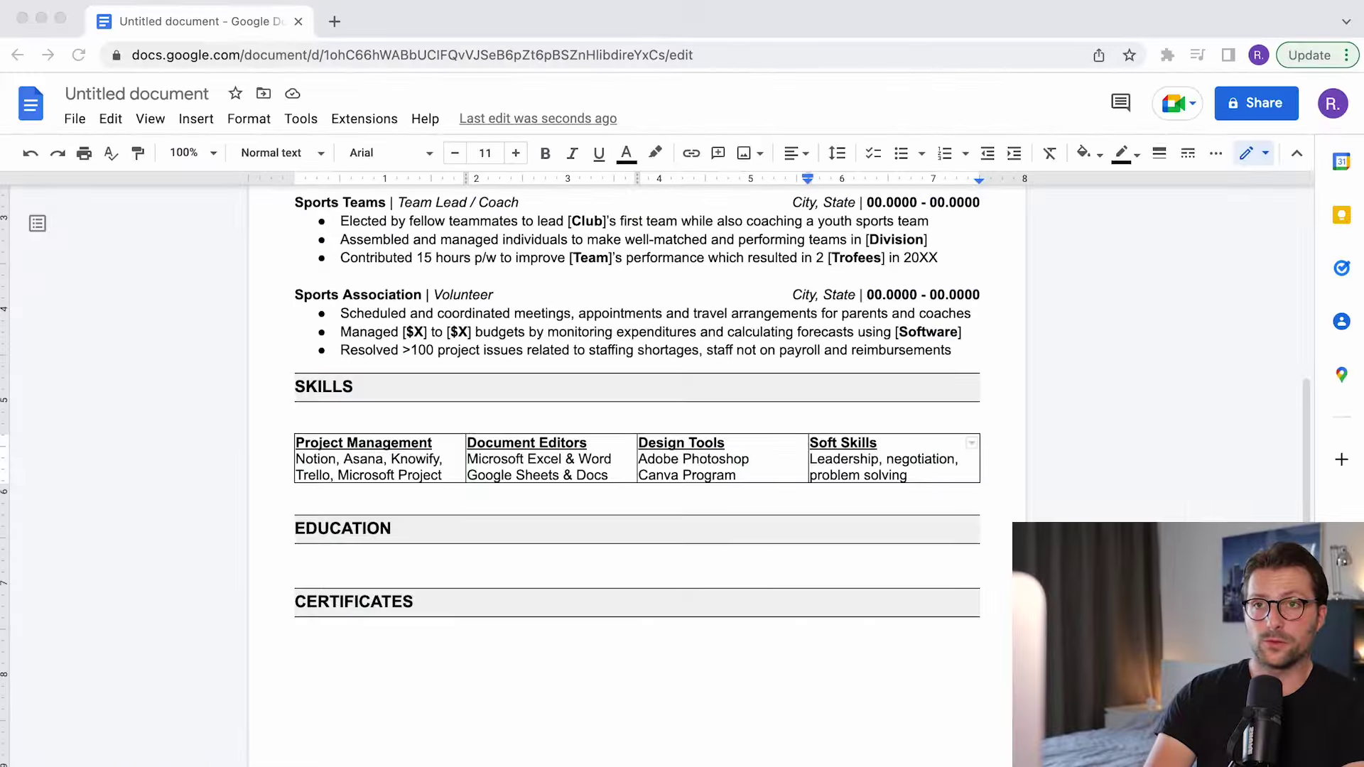
- Set the whole skills table's border colour to white in Table properties
drag(910, 475, 390, 471)
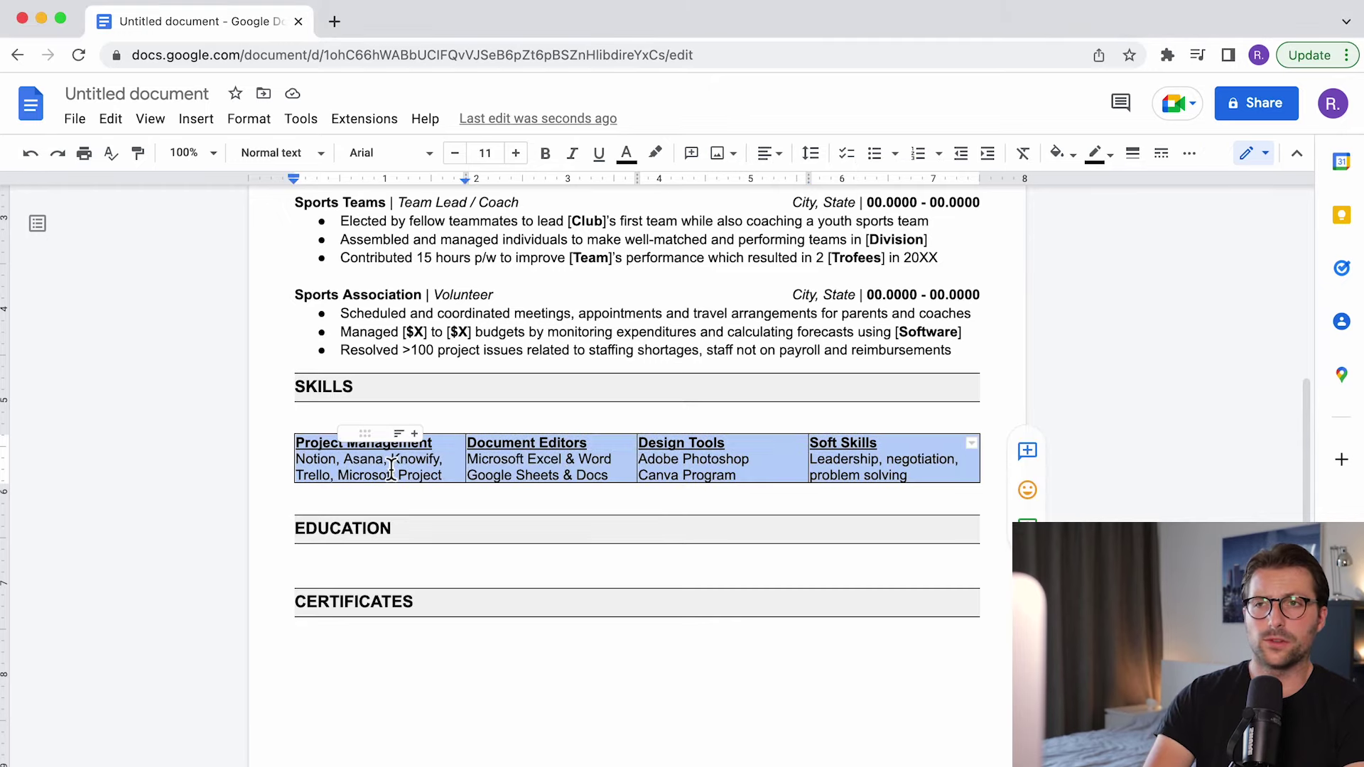
click(1200, 168)
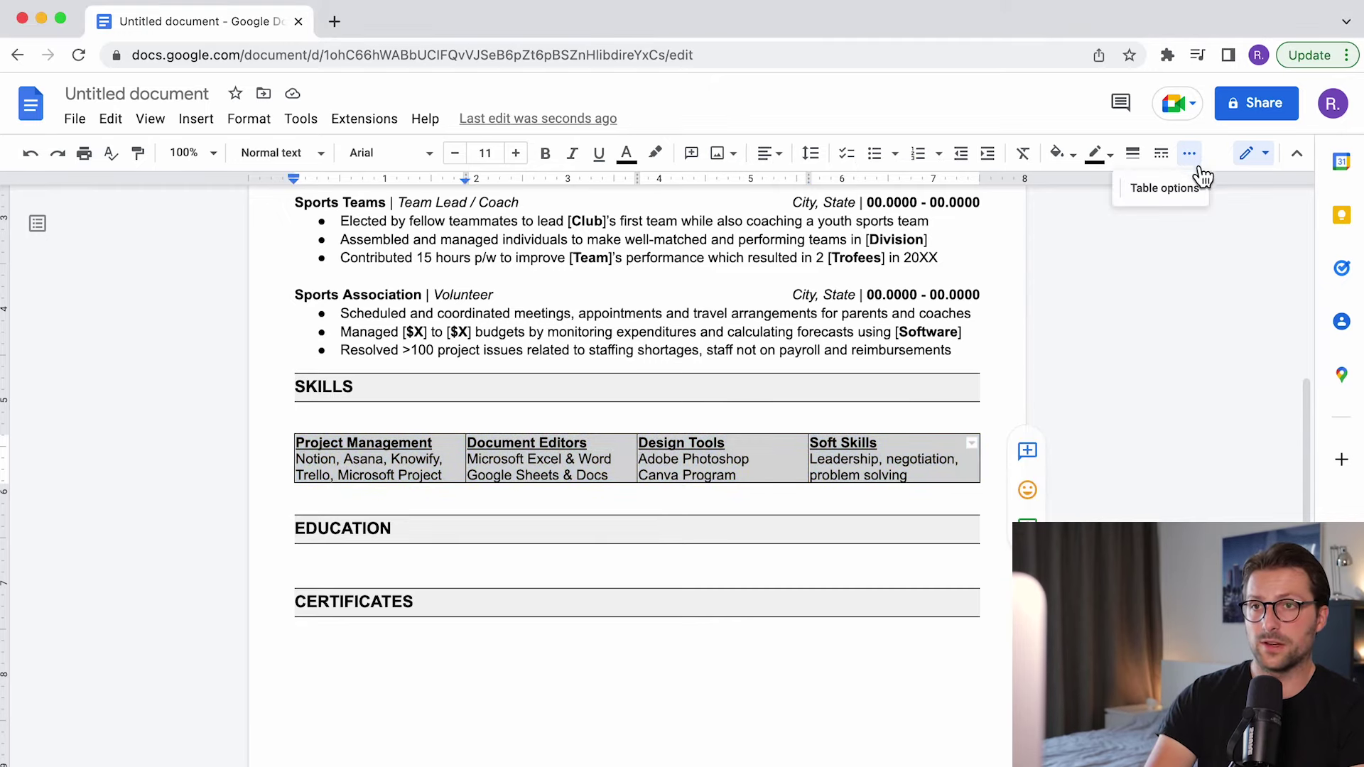
click(1201, 170)
click(1074, 334)
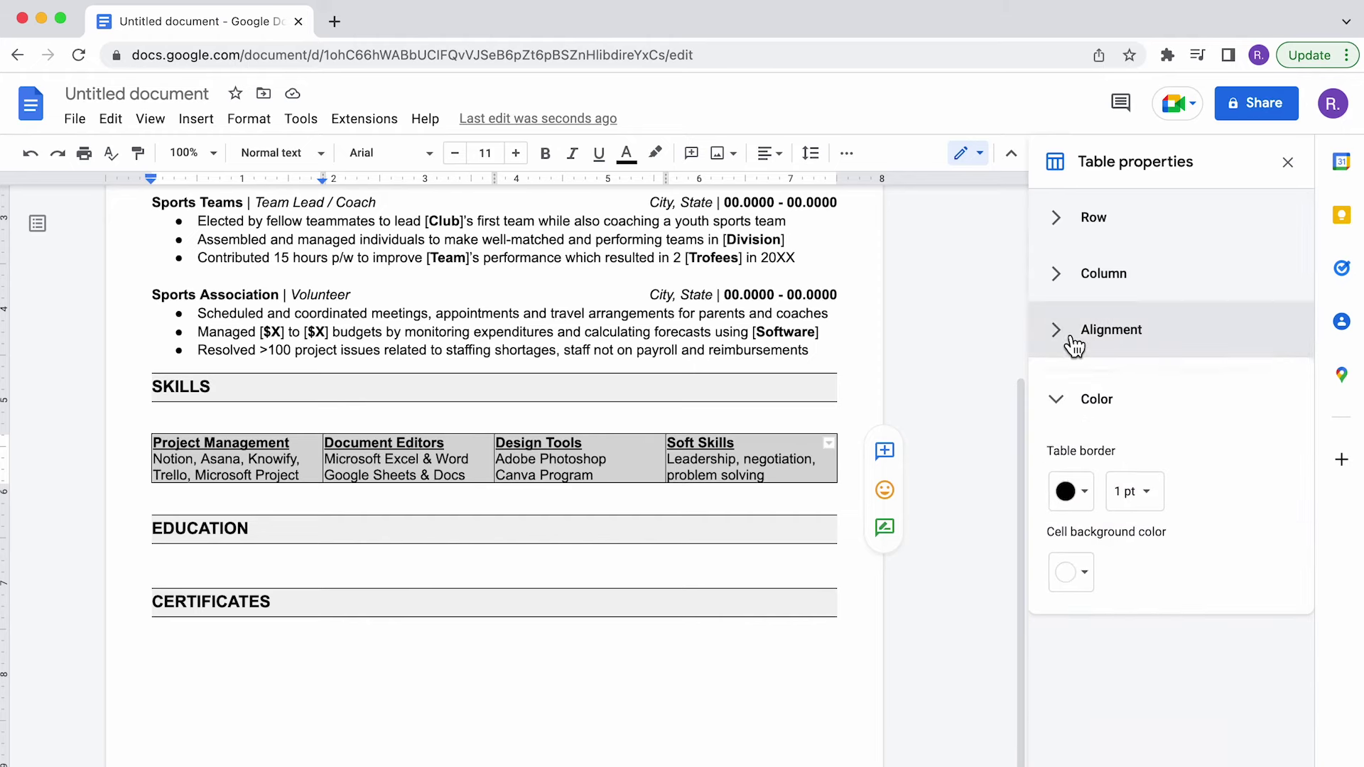
click(1085, 478)
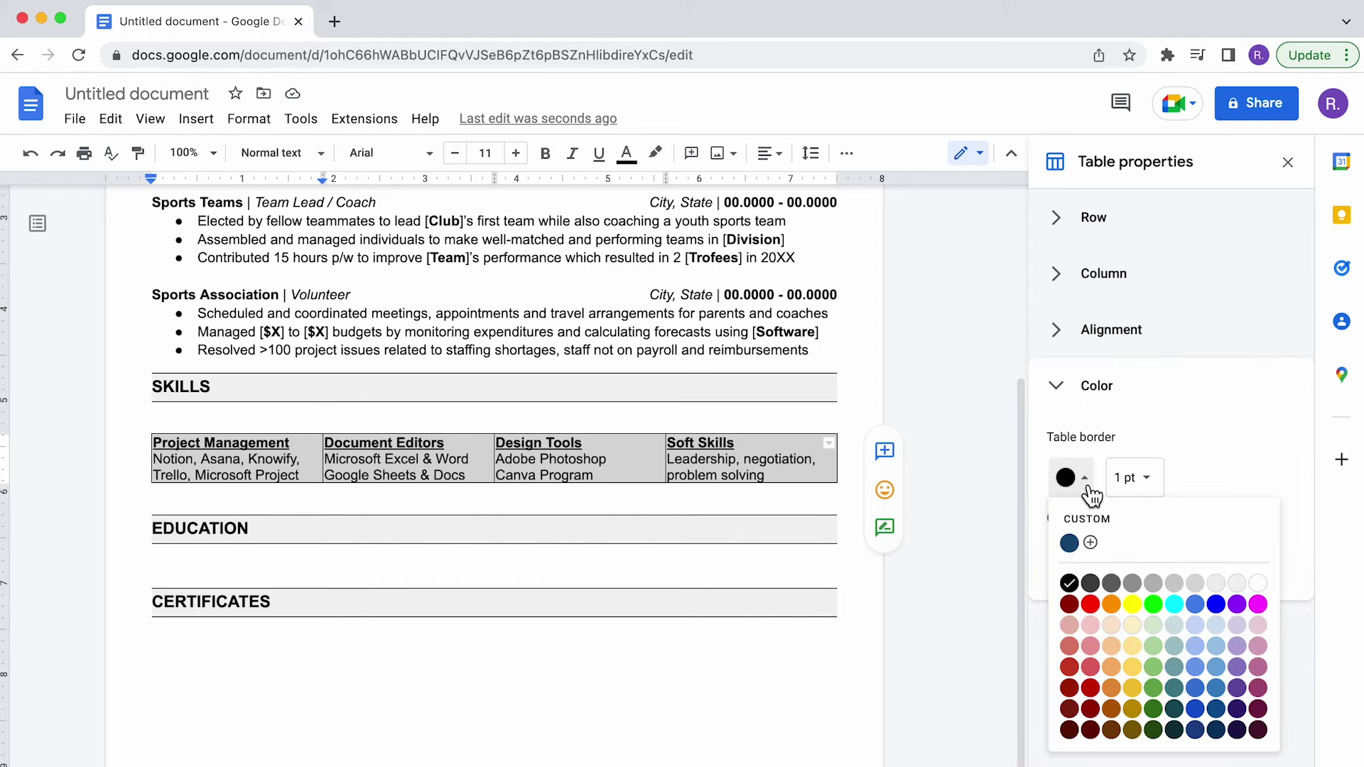
click(1258, 586)
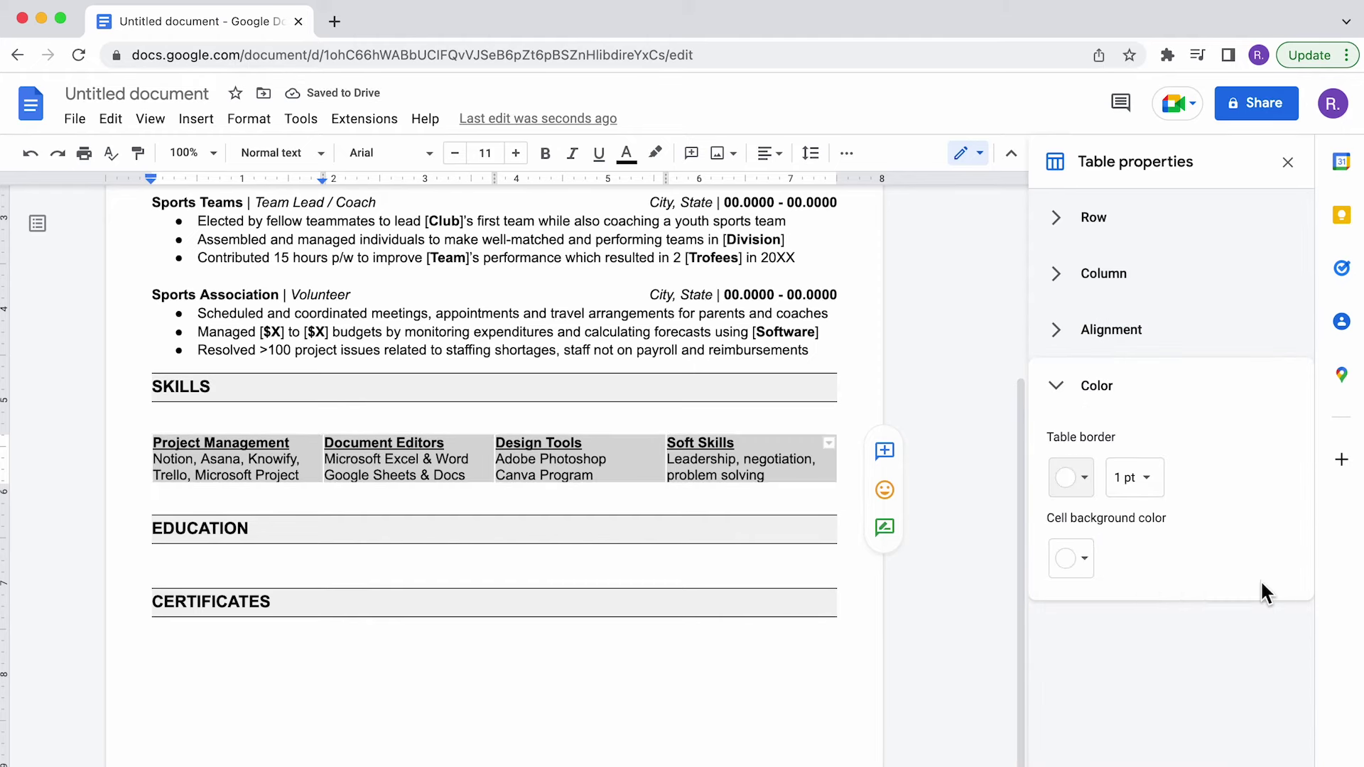
click(1288, 162)
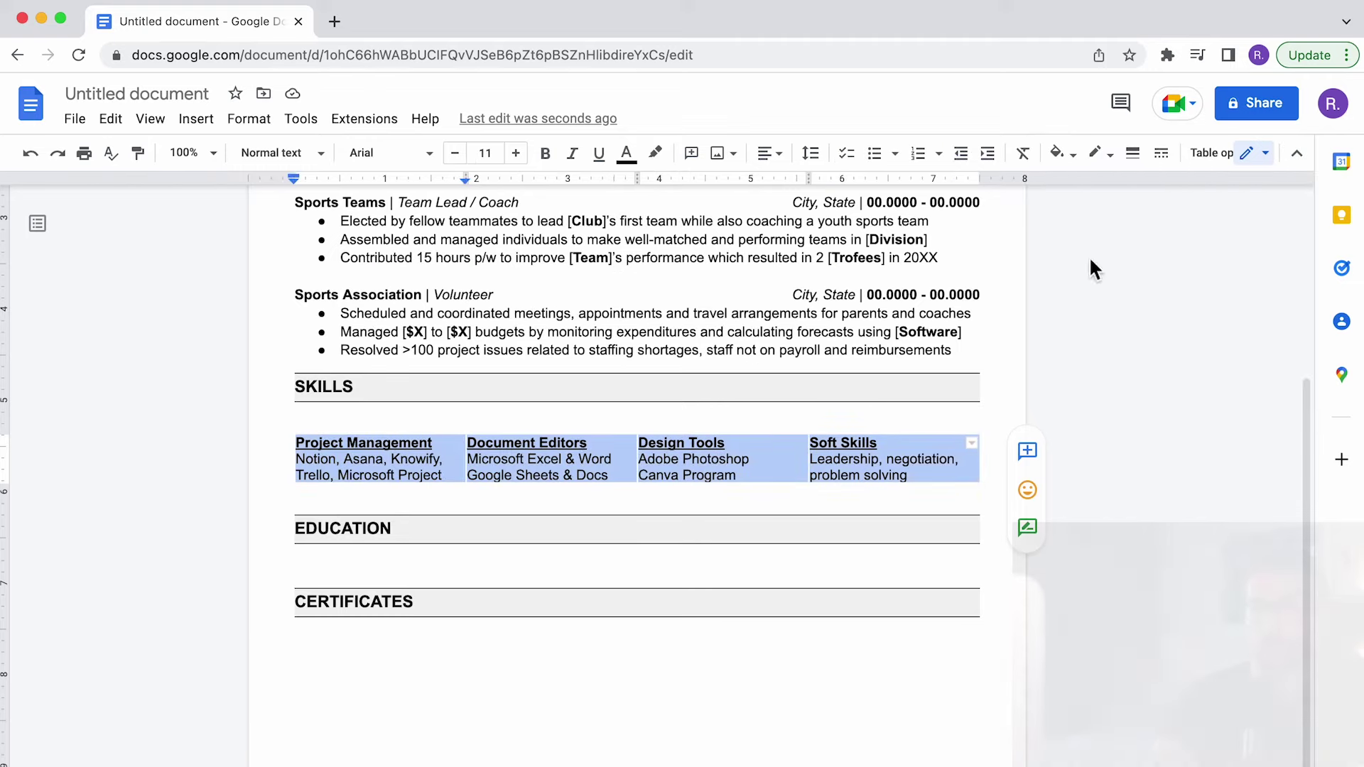
key(Down)
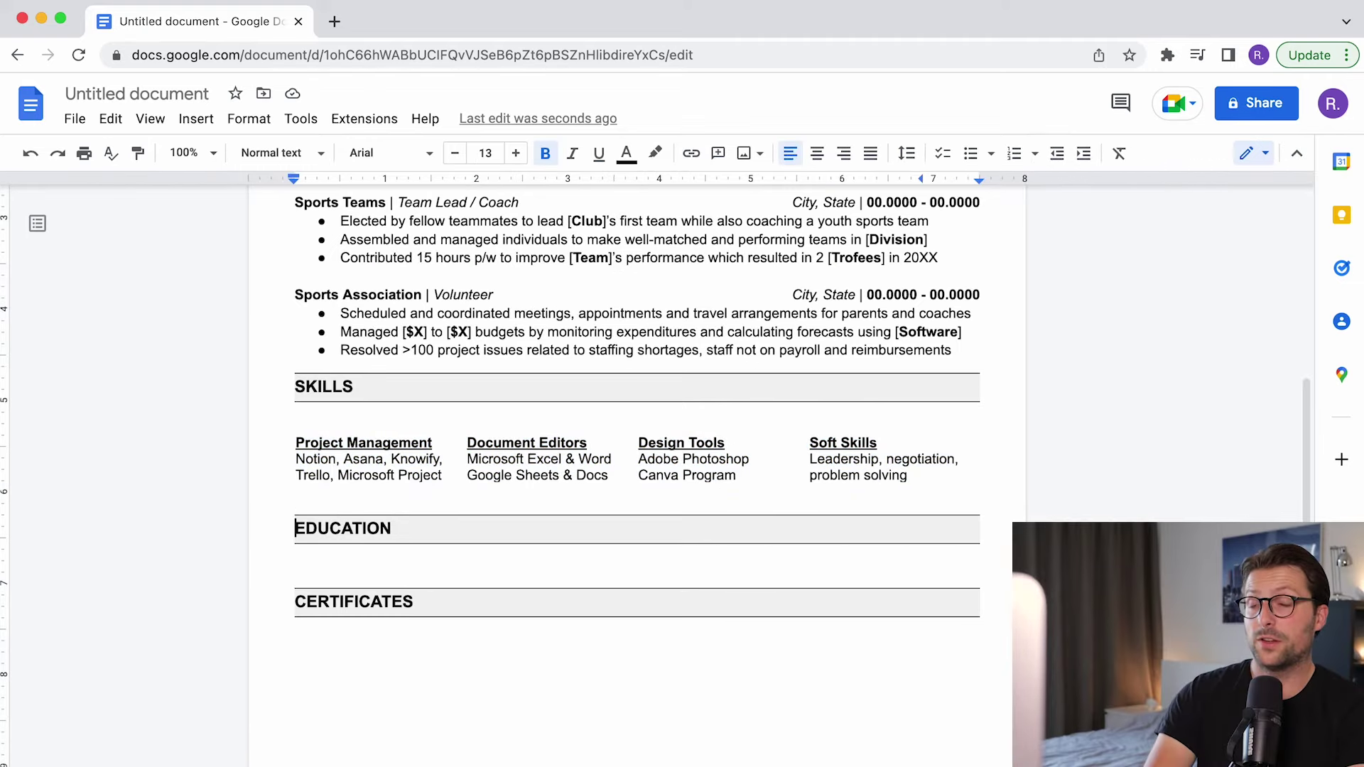
- Delete the empty lines above the skills table and above EDUCATION
key(BackSpace)
click(295, 422)
key(BackSpace)
click(300, 533)
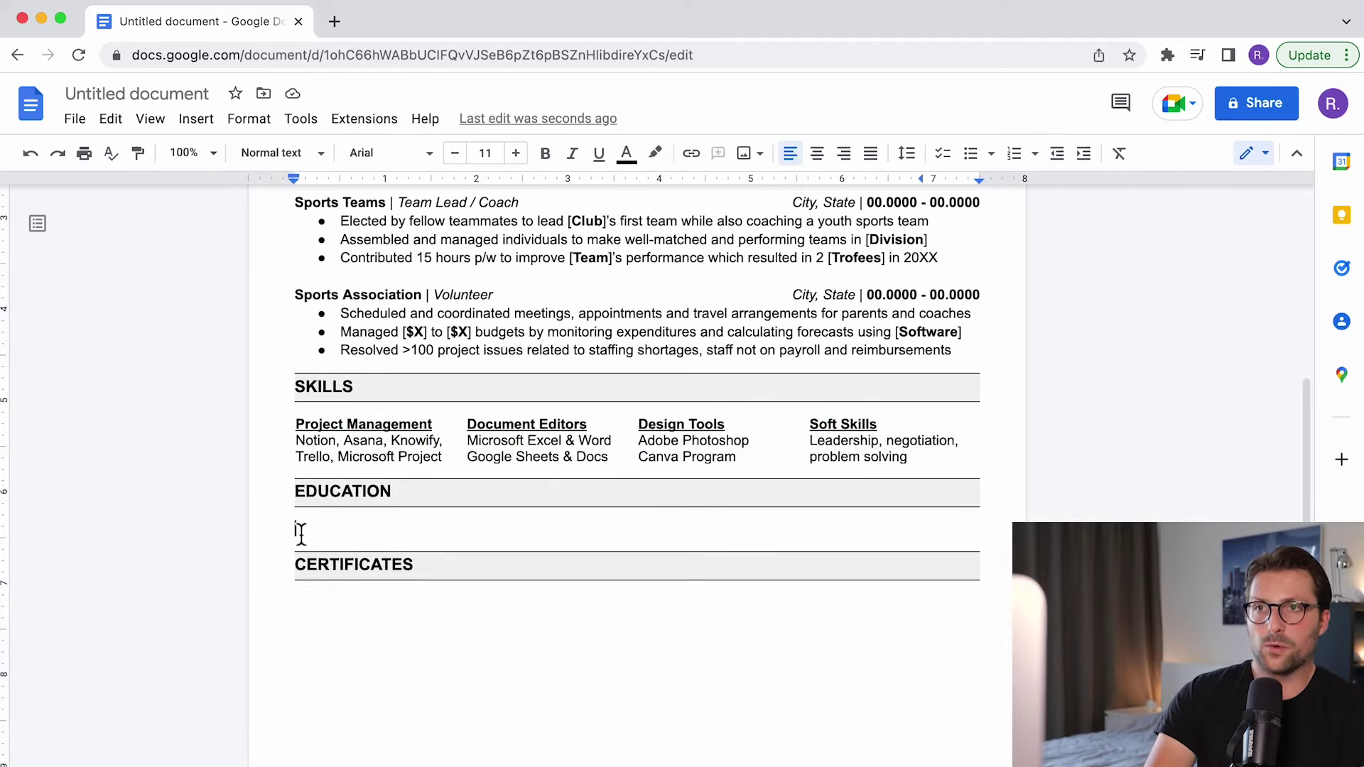
scroll(302, 534, down, 2)
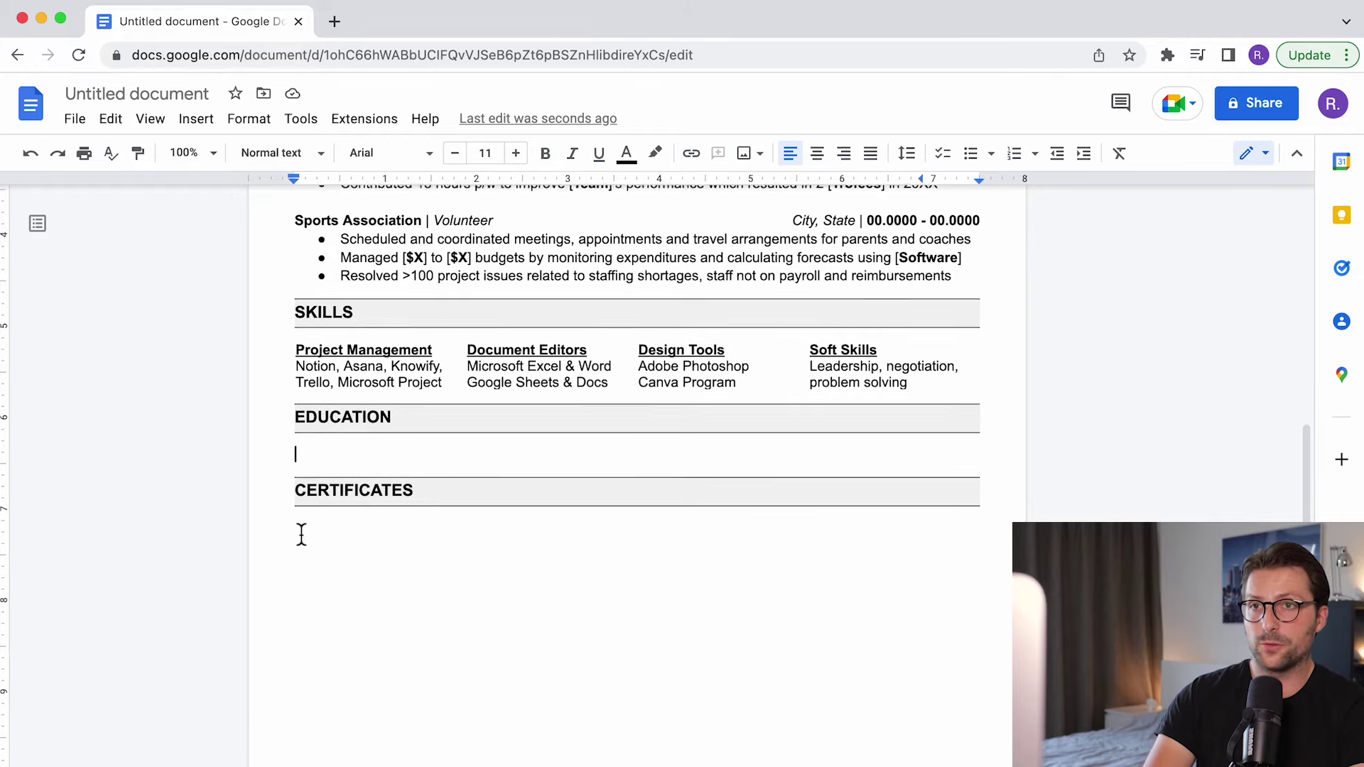
- Add a bold 'University Name' degree line with a 7.5" right tab for 'City, State | 00.0000 - 00.0000'
key(ctrl+b)
text(University)
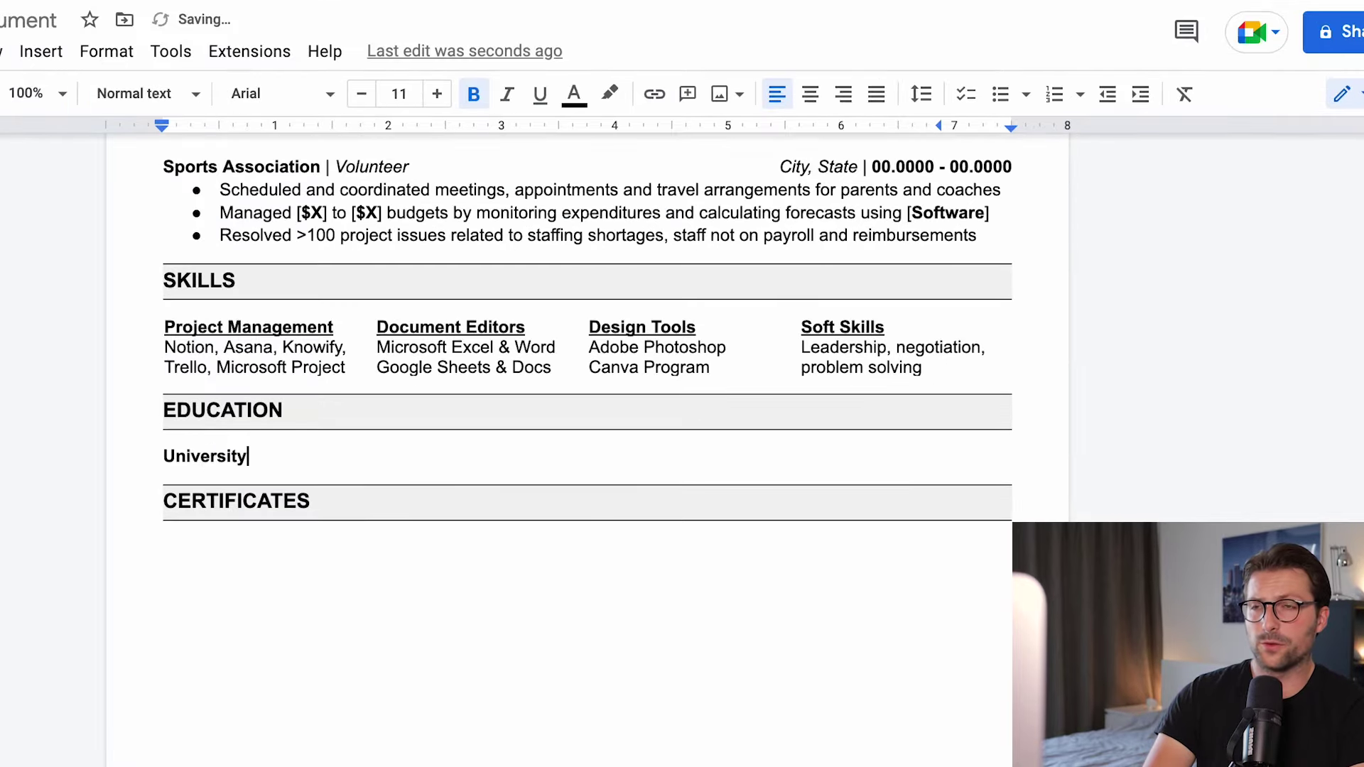
text( Name)
key(ctrl+b)
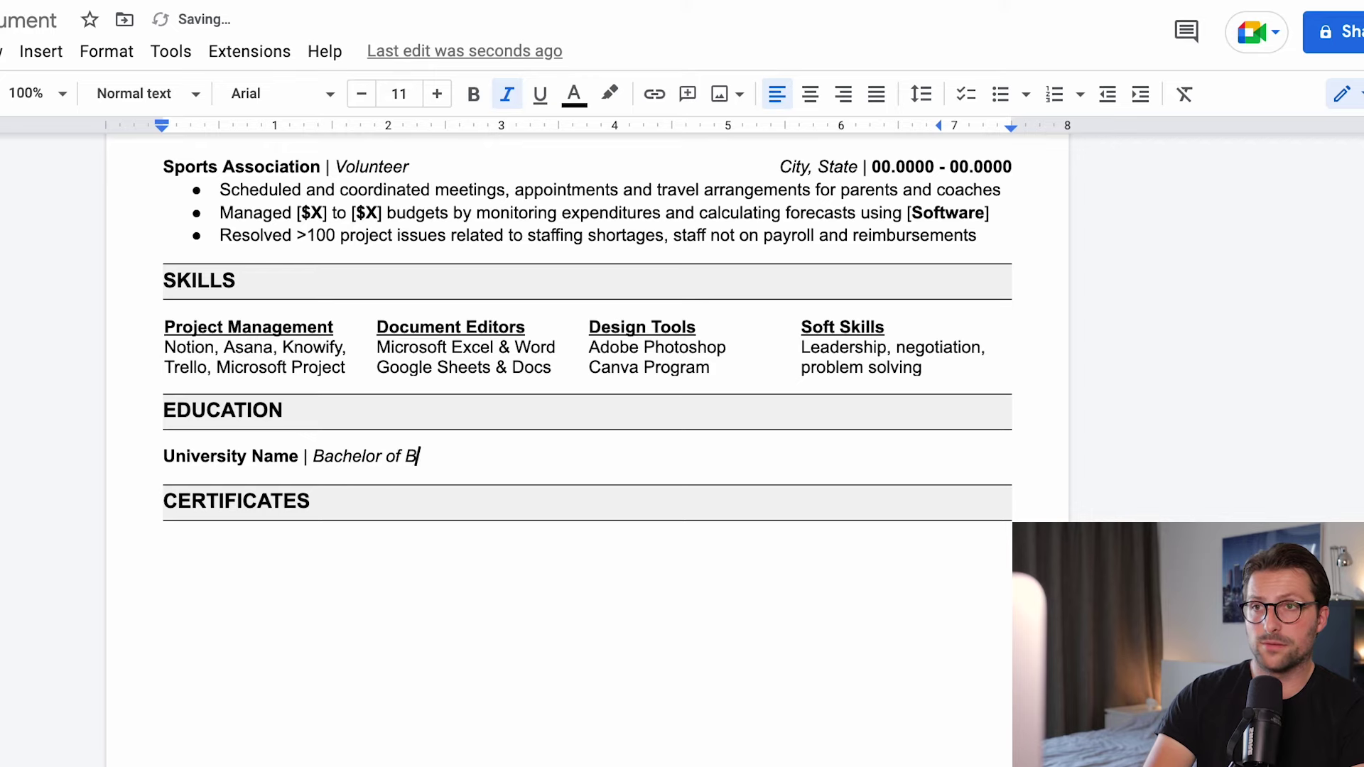
text(ation)
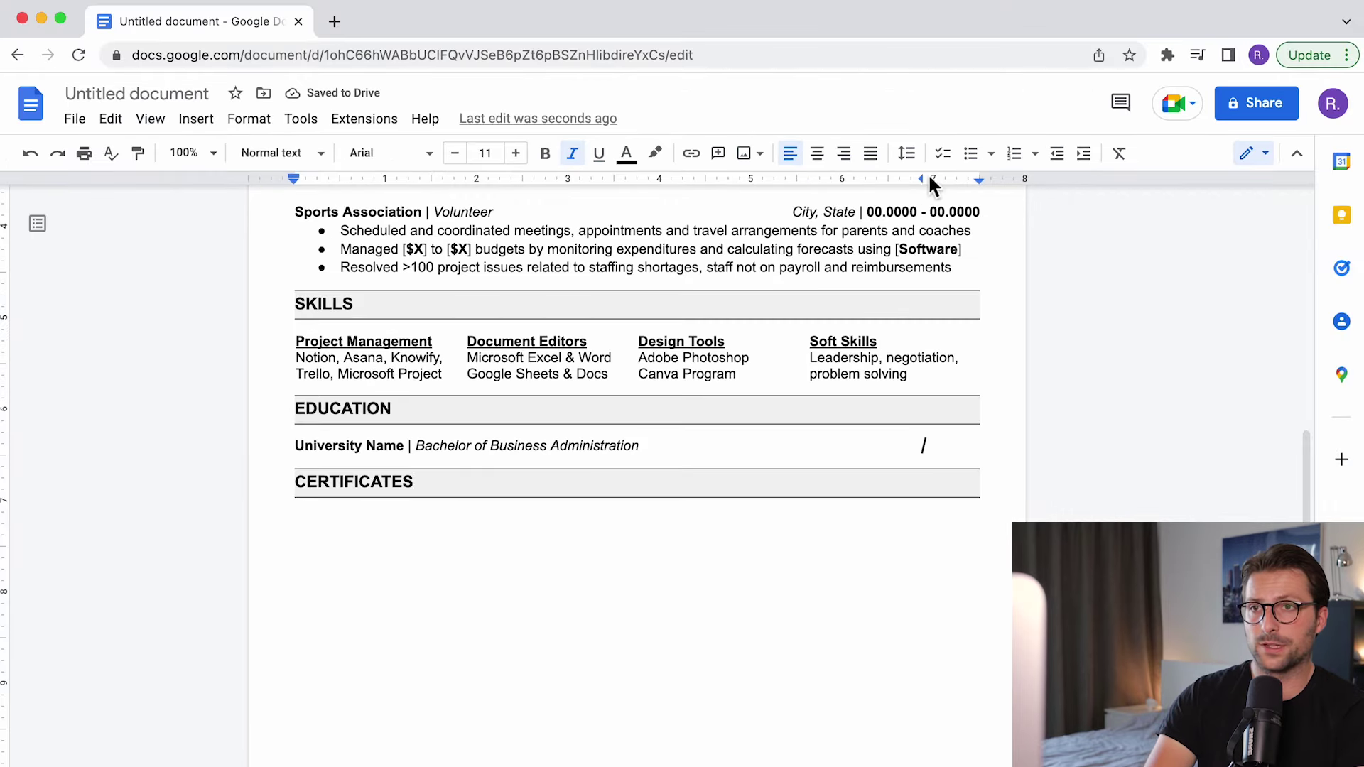
right_click(969, 179)
click(1005, 276)
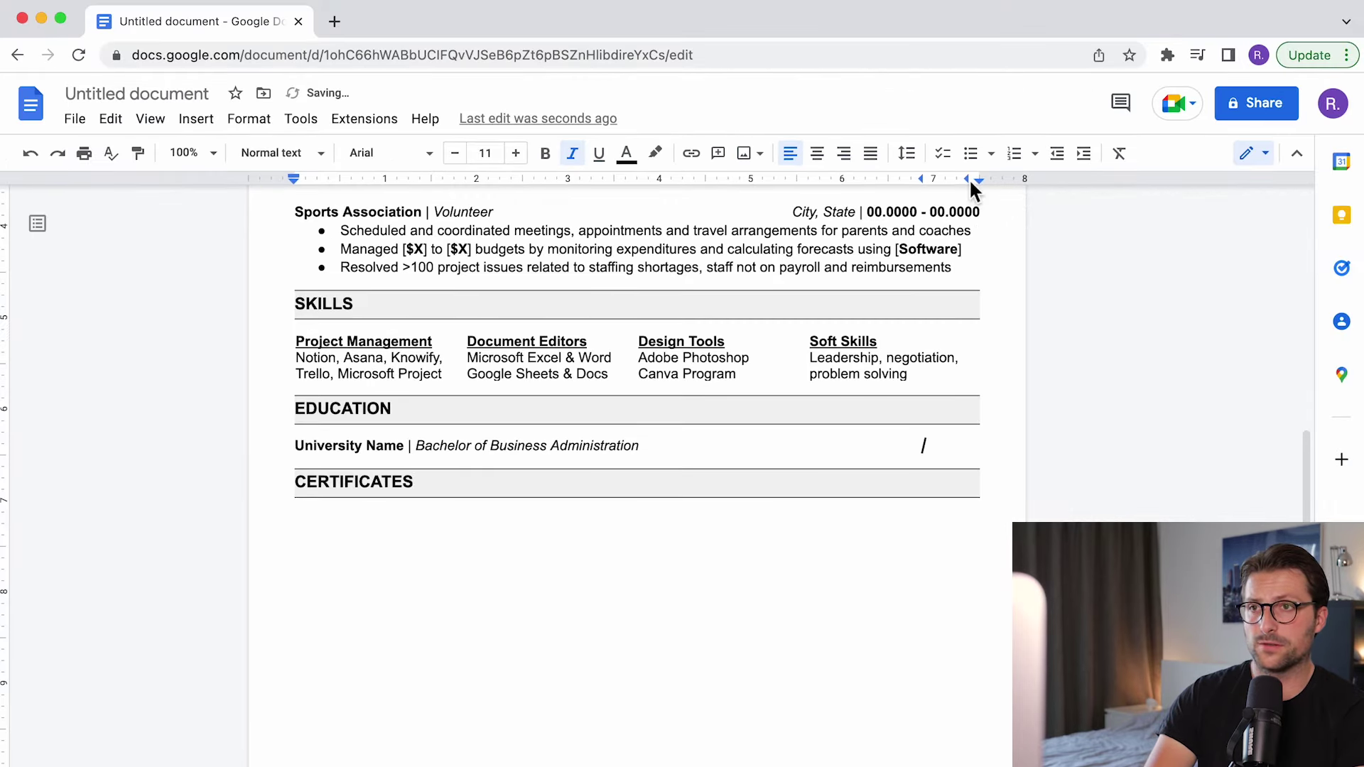
drag(969, 178, 978, 178)
text(City, State | )
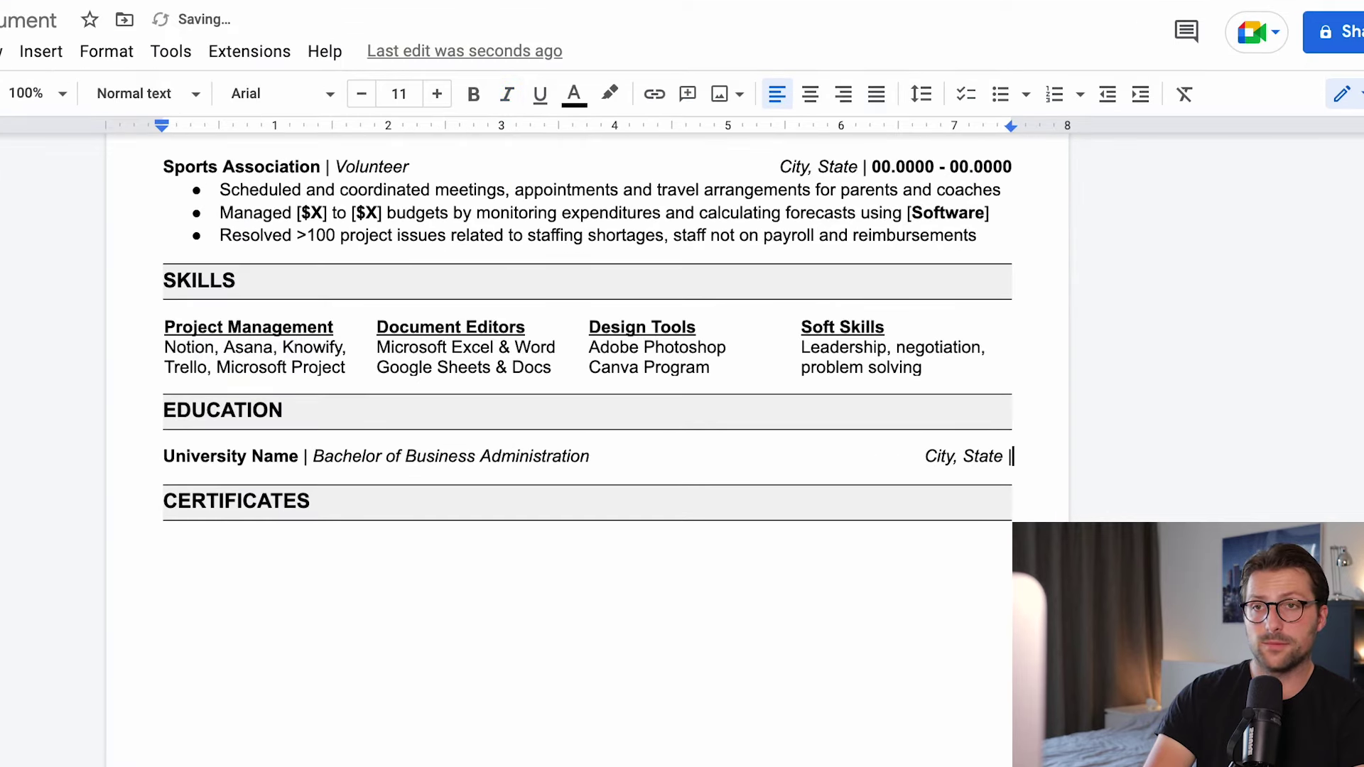
text(00.0000 - 00.0000)
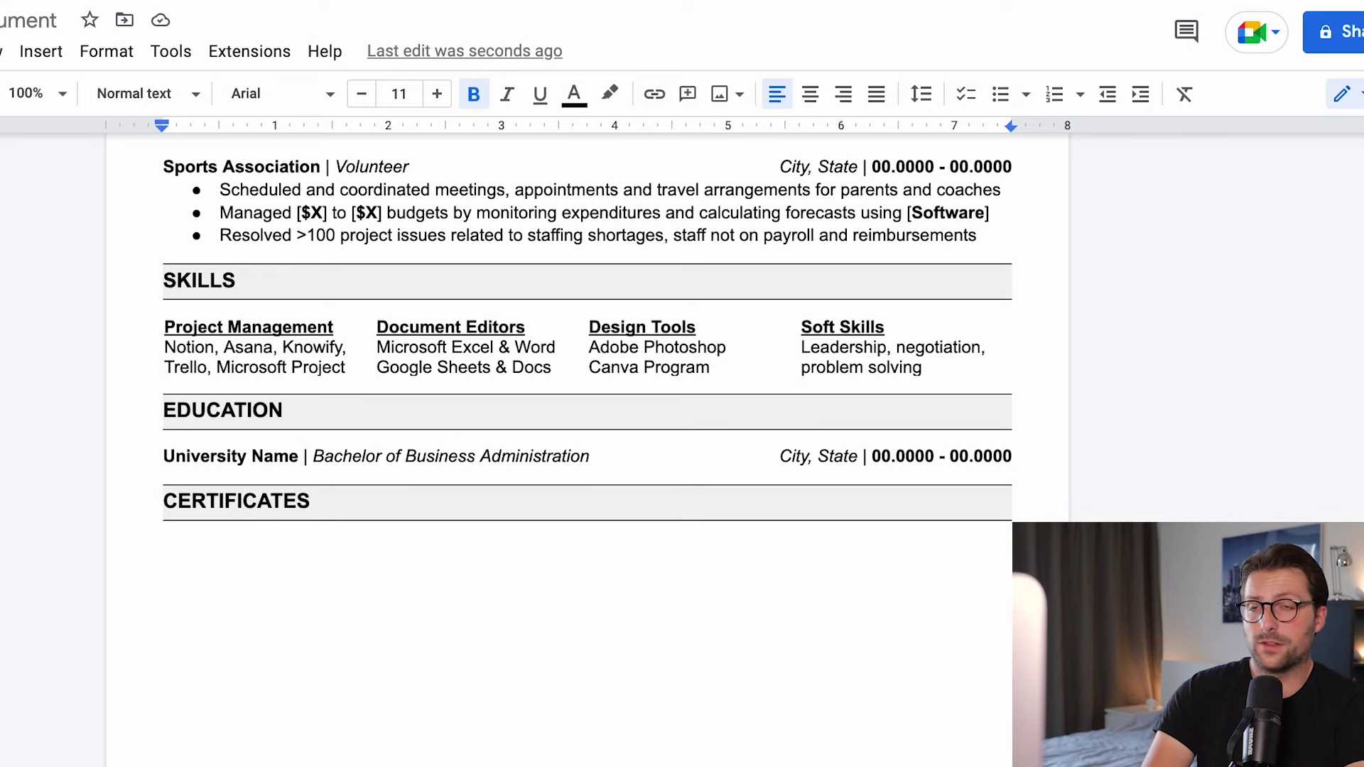
key(Return)
- Add bullets for 'Cumulative GPA: 3.50/4.00' and the MIS minor
click(1016, 104)
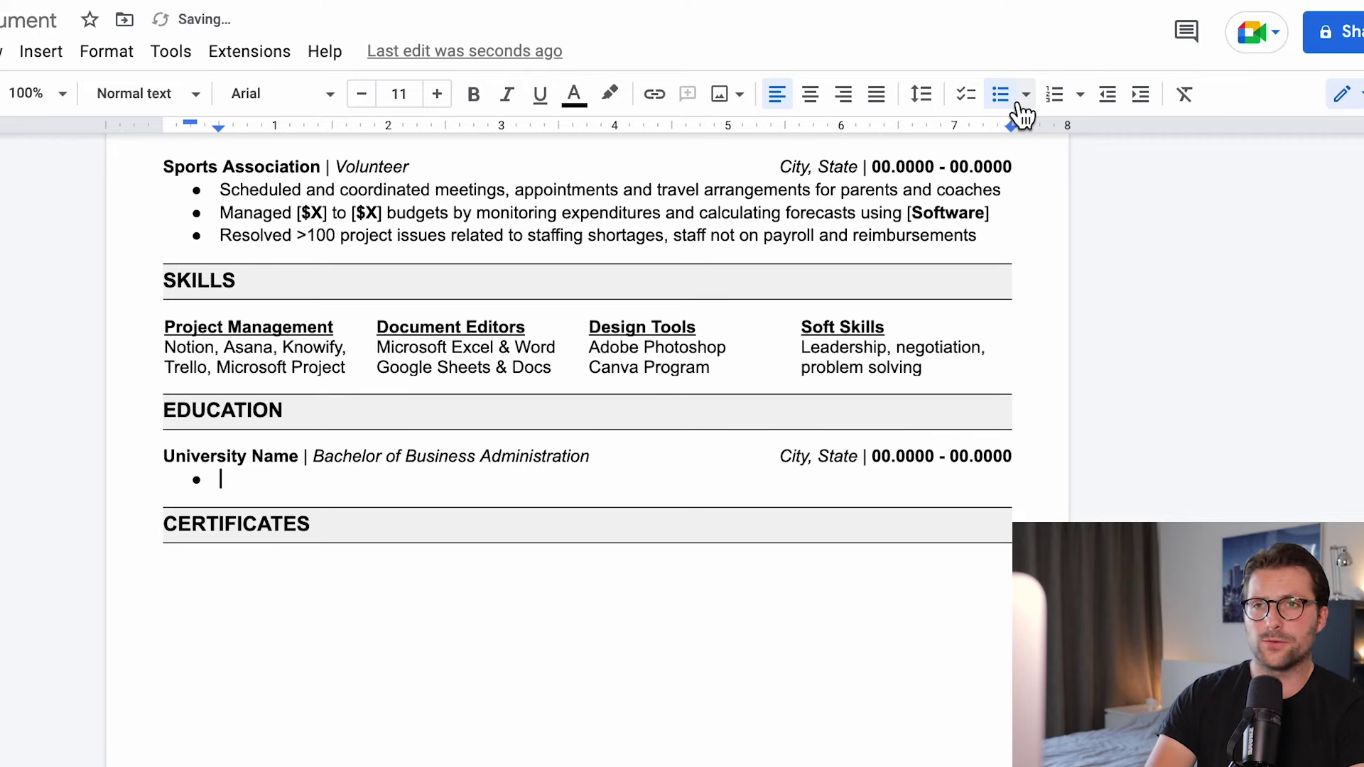
text(Cumulativ)
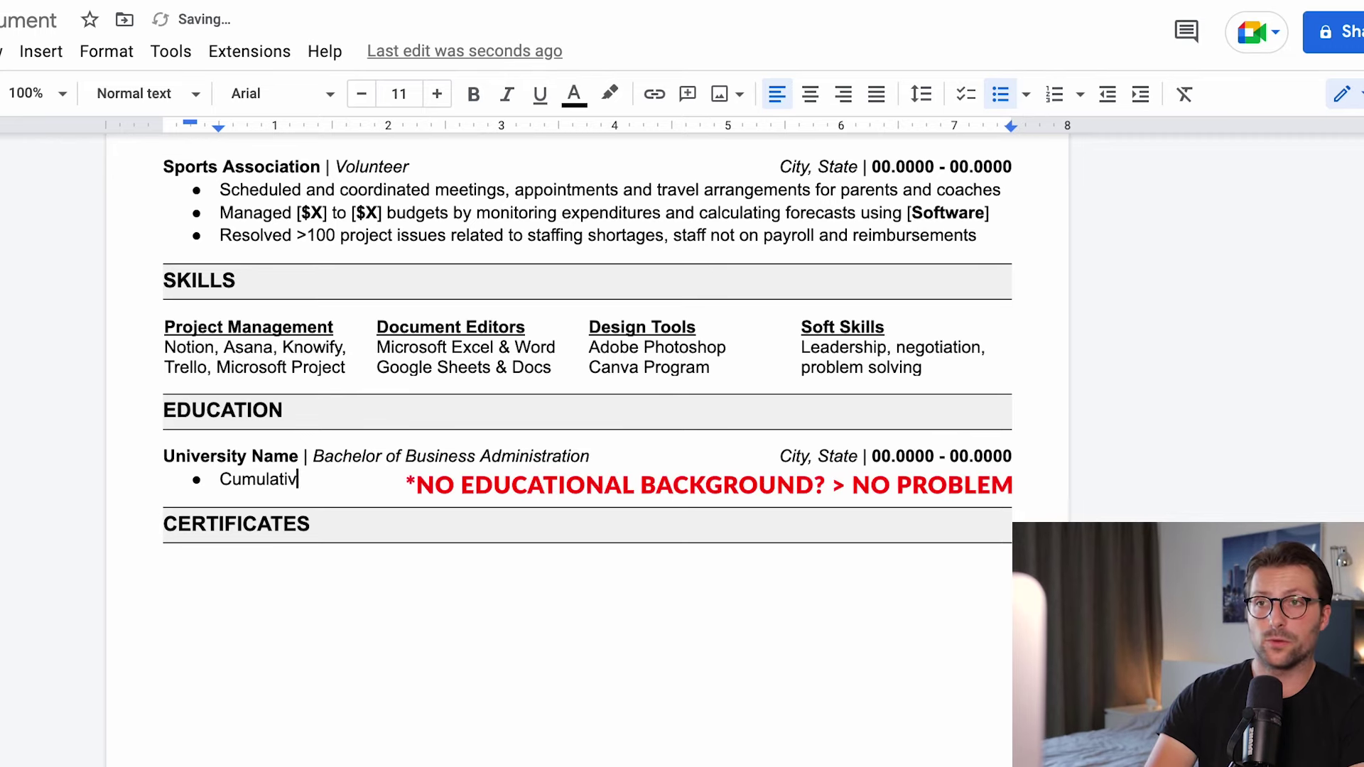
text(e GPA: 3.50/)
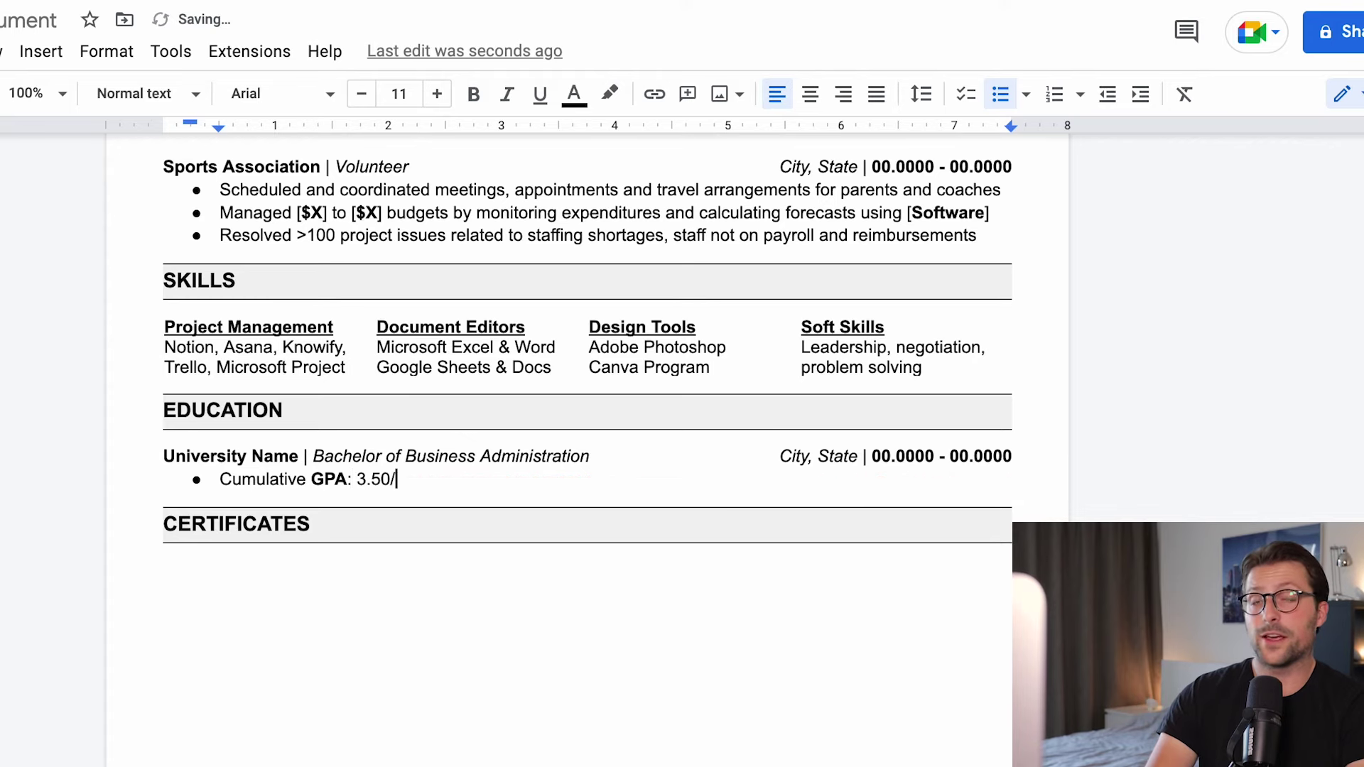
text(4.00)
key(Return)
text(MI)
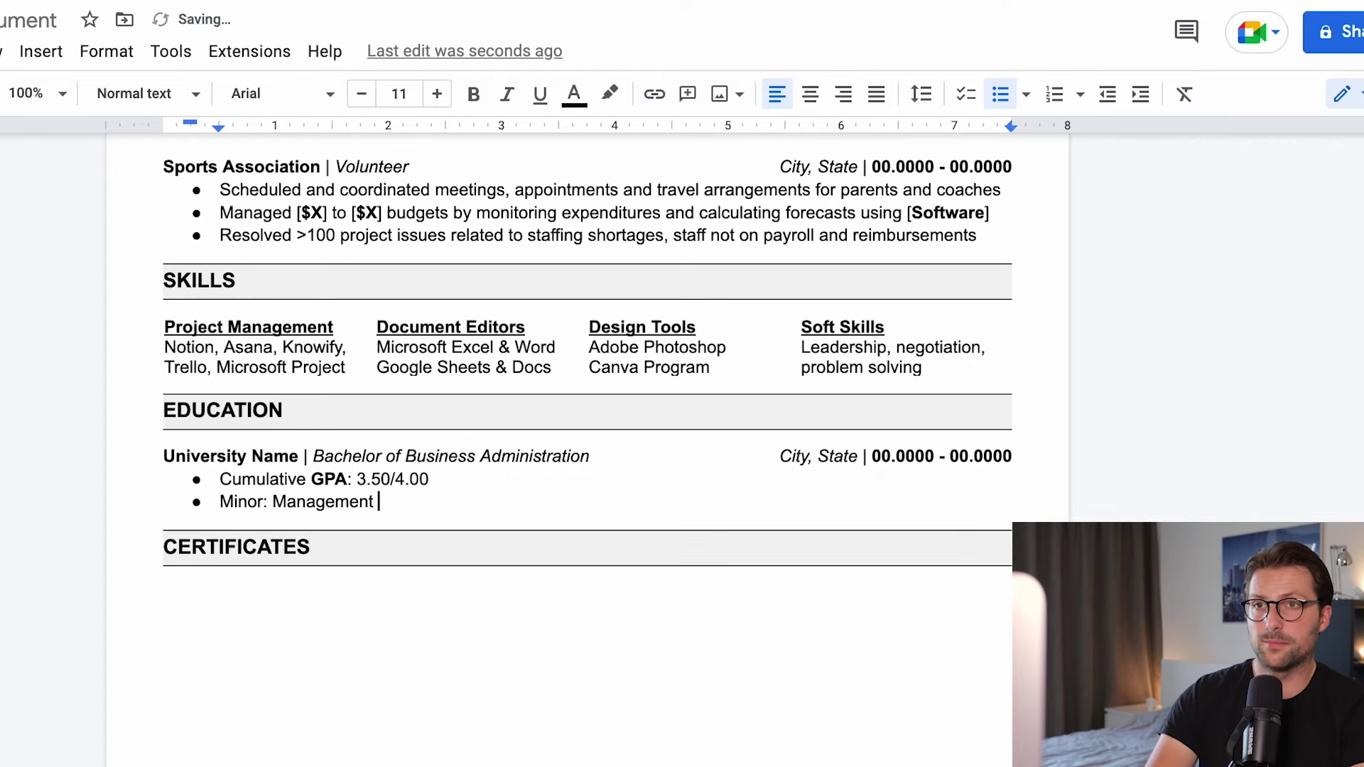
text(S))
key(Return)
key(Return)
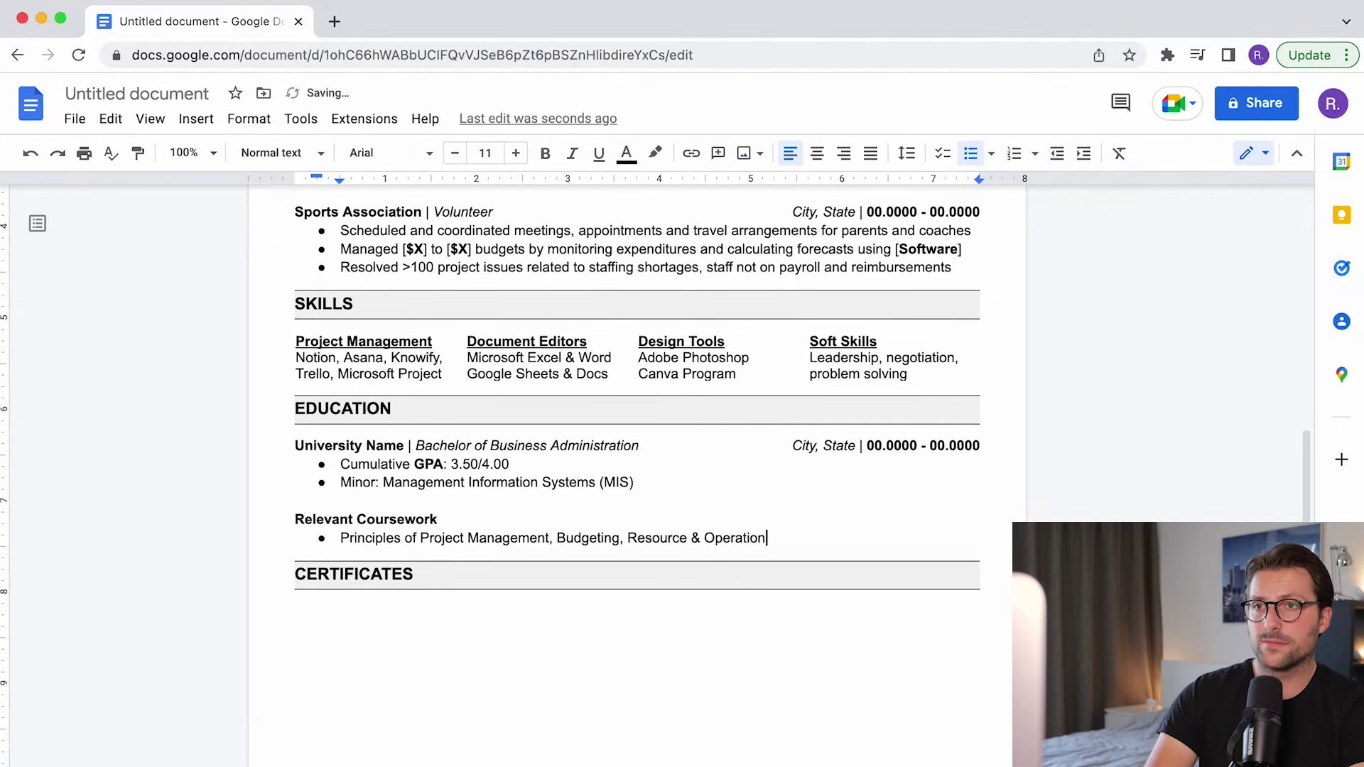
- Add Relevant Coursework, then Other Activities bullets: 'President of student council' and 'Participated in debate teams'
text(s Management)
key(Return)
key(Return)
text(Other Activities)
key(Return)
text(President of student council)
key(Return)
text(Participated in debate teams)
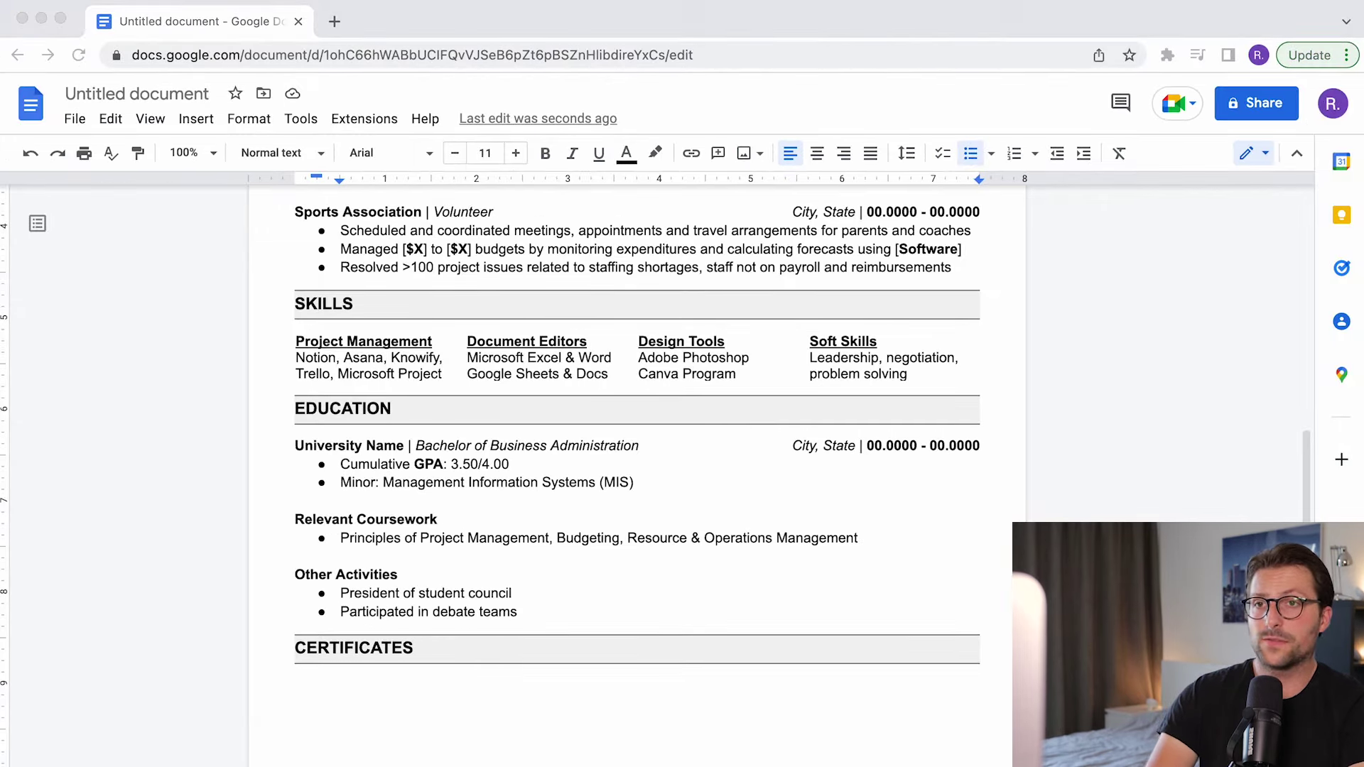
drag(336, 595, 514, 594)
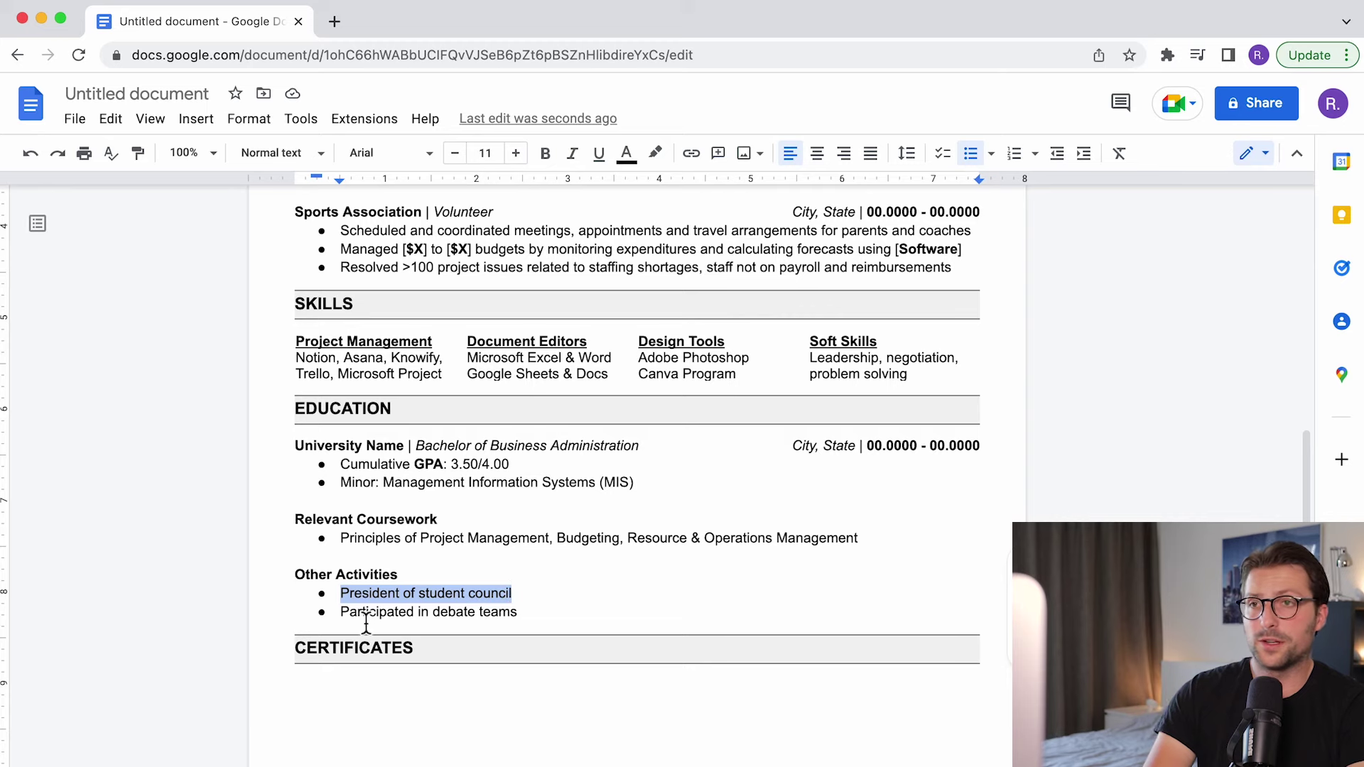
drag(344, 618, 527, 623)
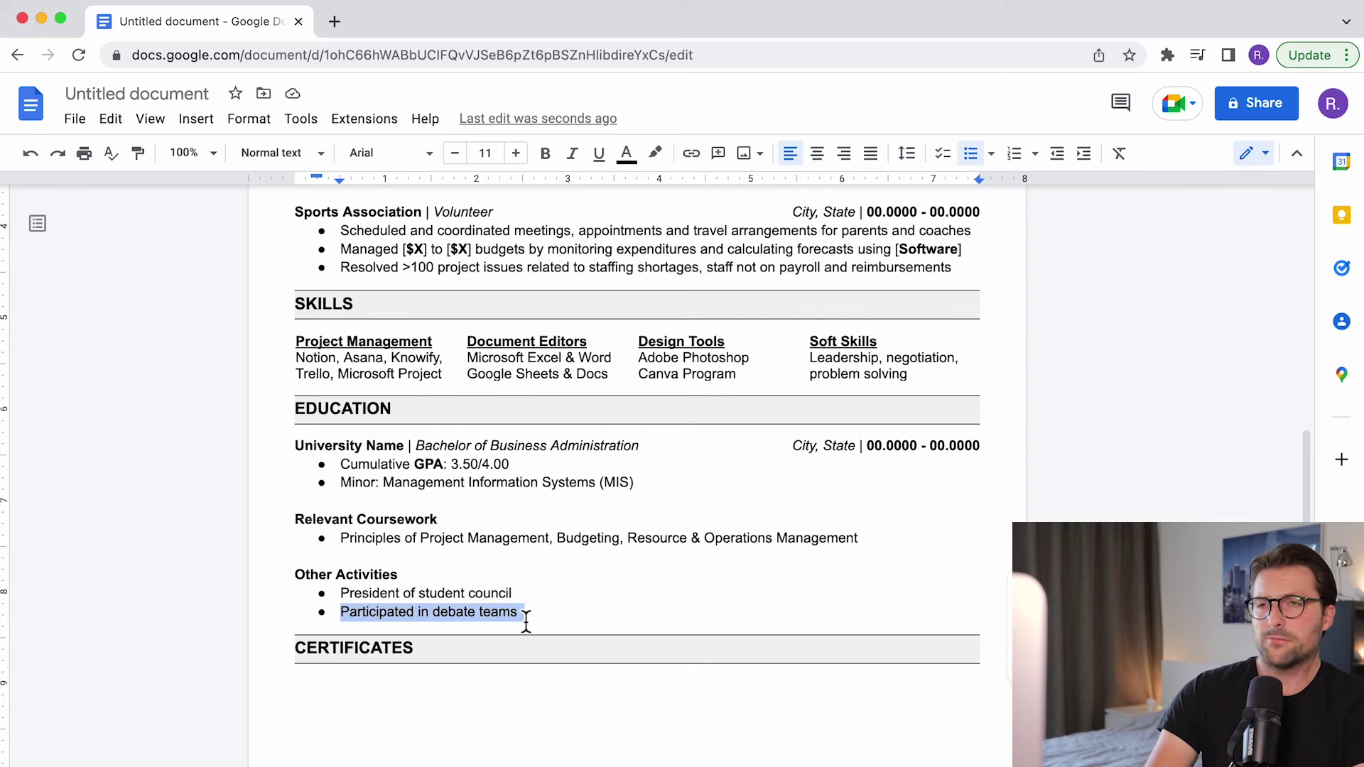
click(438, 721)
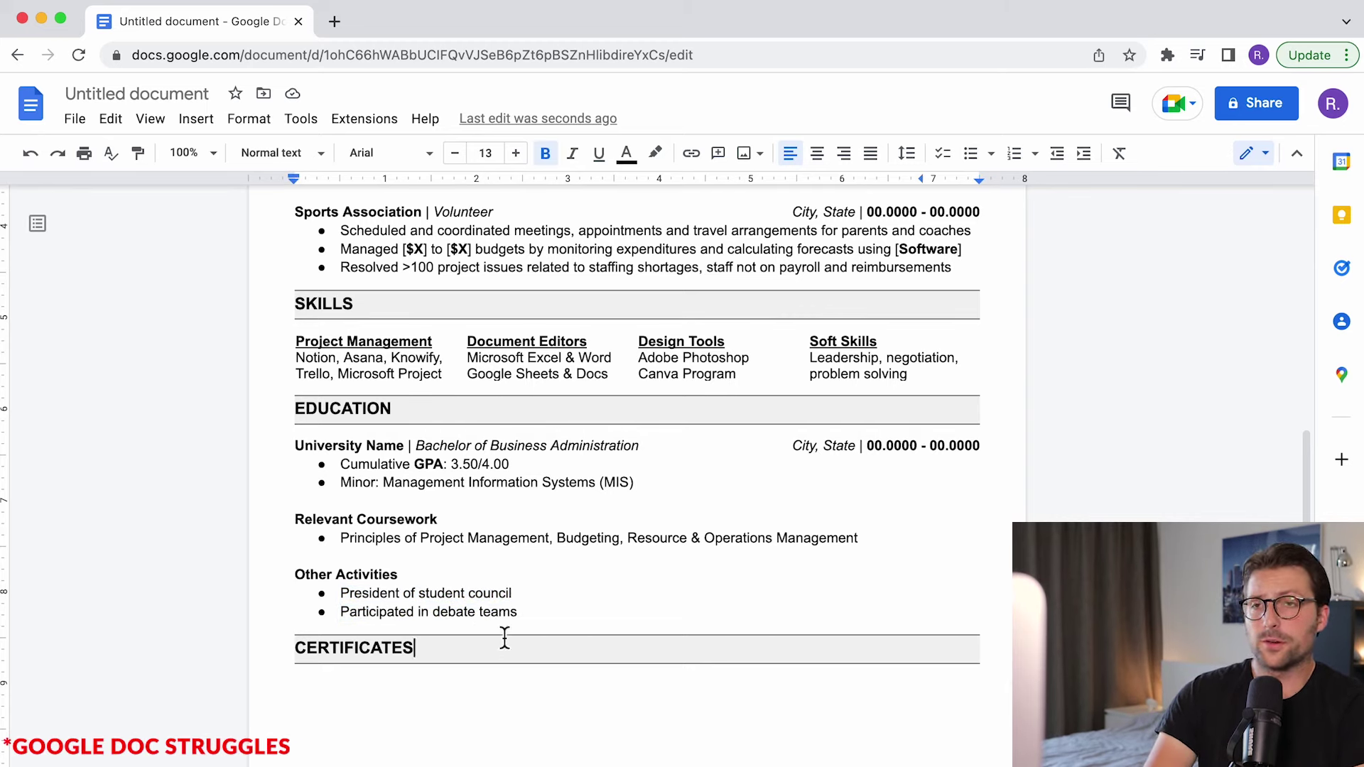
- Copy the EDUCATION heading style onto CERTIFICATES and remove the extra empty line above it
key(Return)
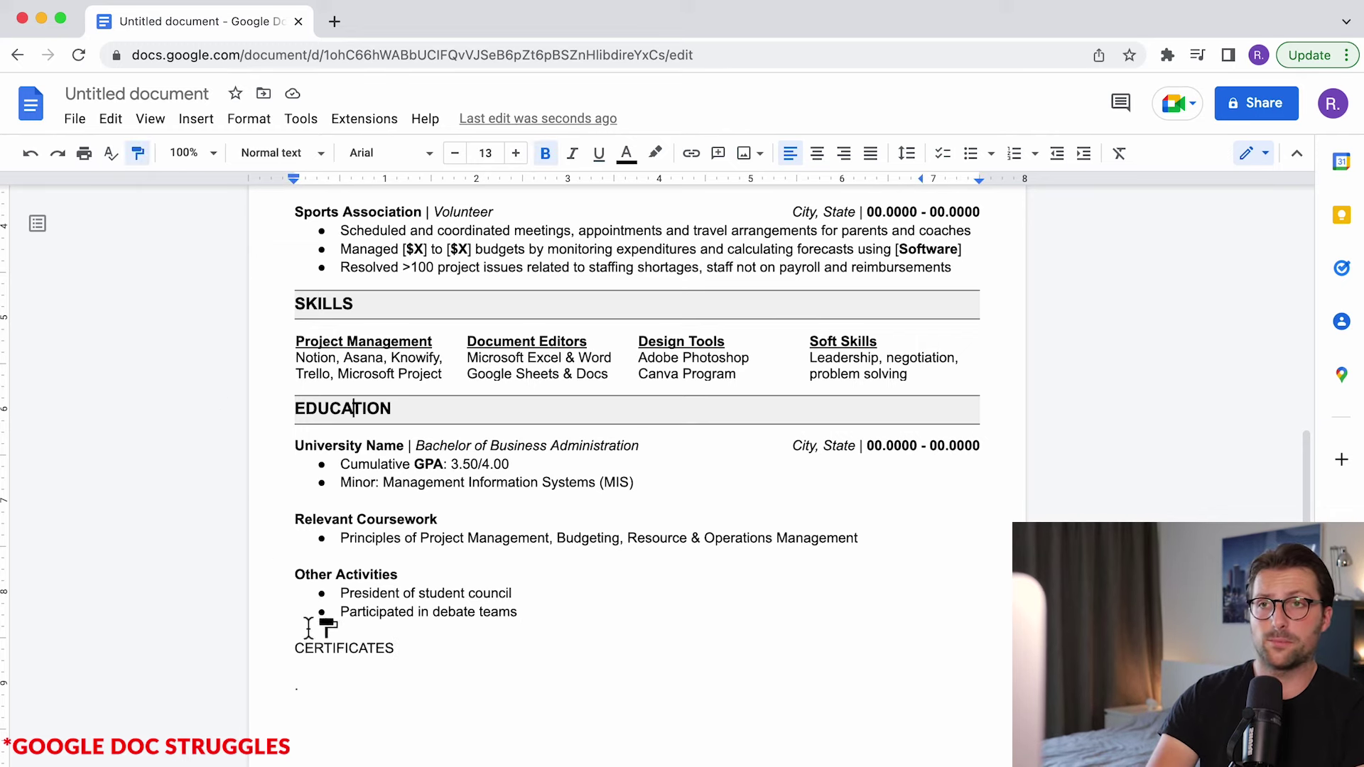
click(326, 652)
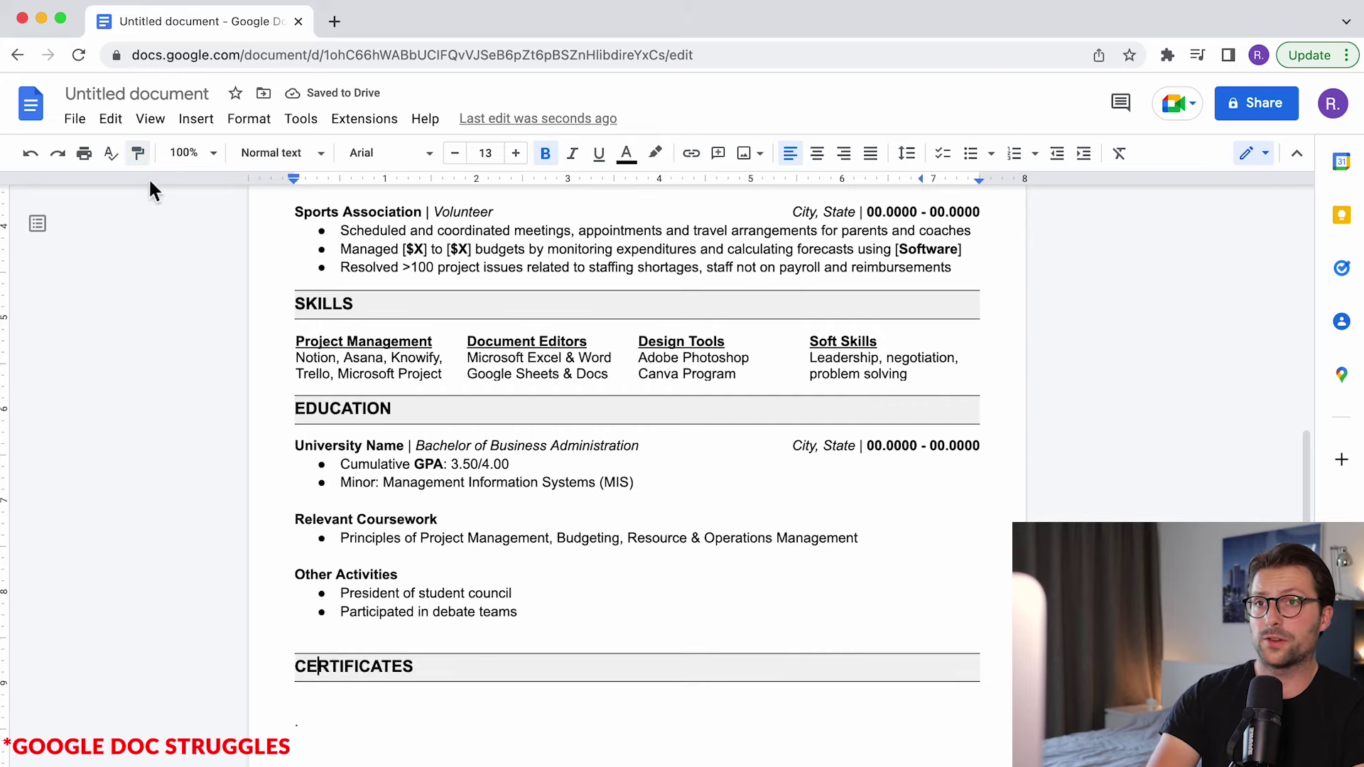
click(293, 636)
key(BackSpace)
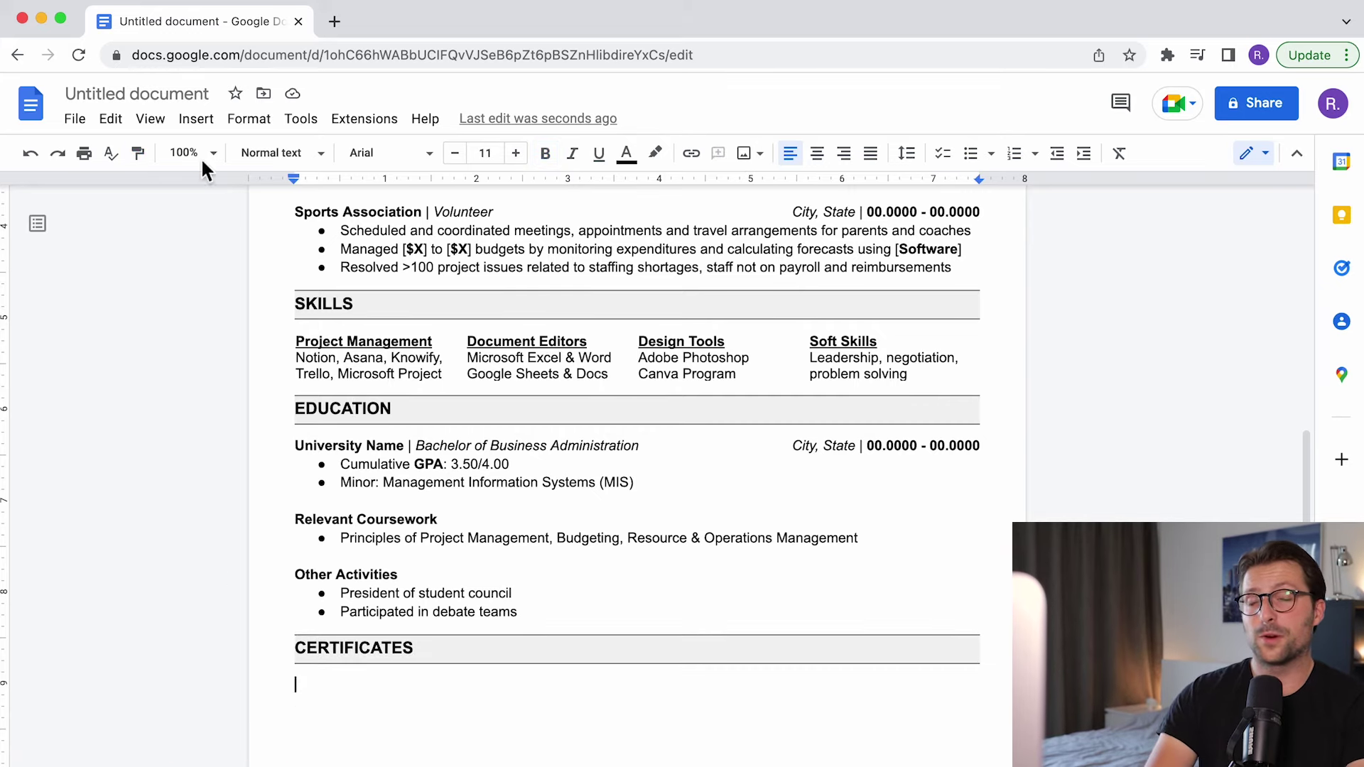
click(196, 118)
- Insert a three-column, one-row table under CERTIFICATES and set its cell padding to 0
mouse_move(247, 196)
click(509, 234)
drag(852, 713, 386, 710)
right_click(386, 711)
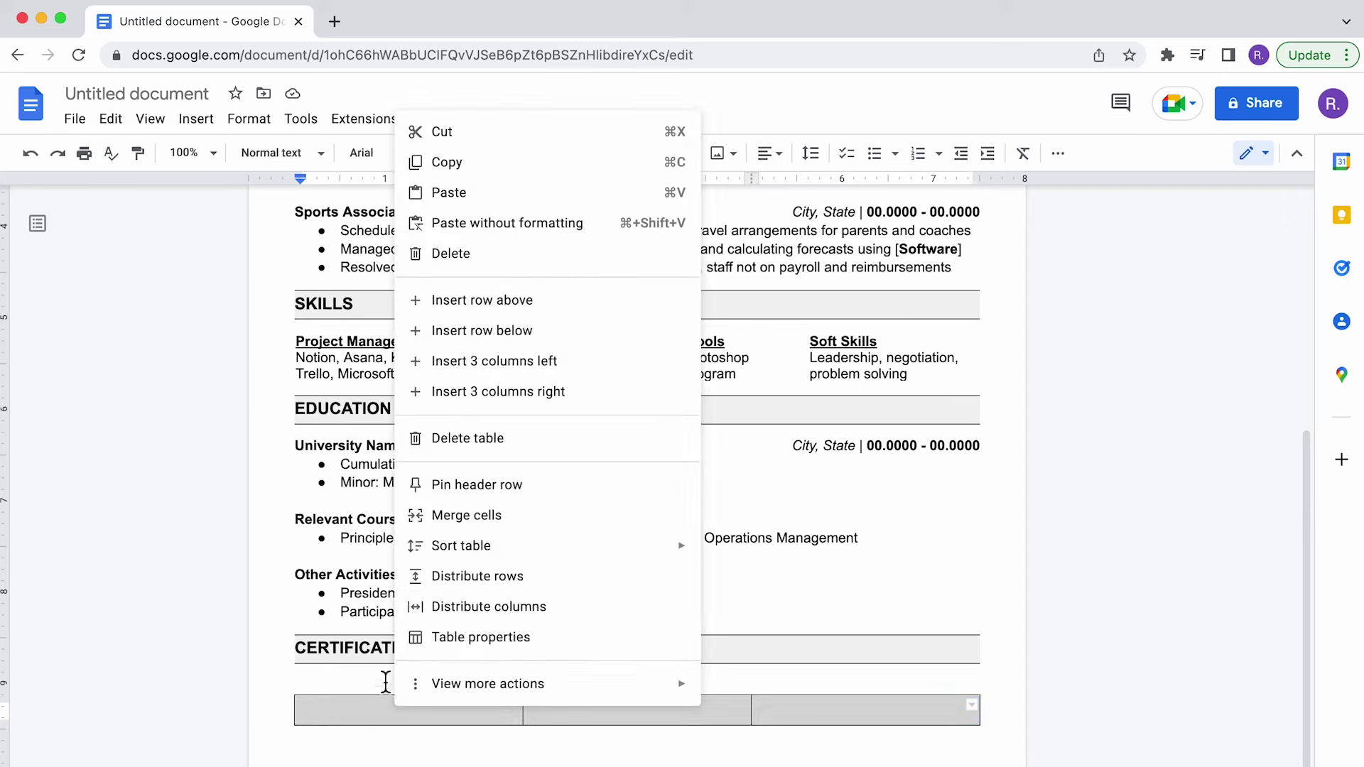
click(496, 645)
click(1066, 331)
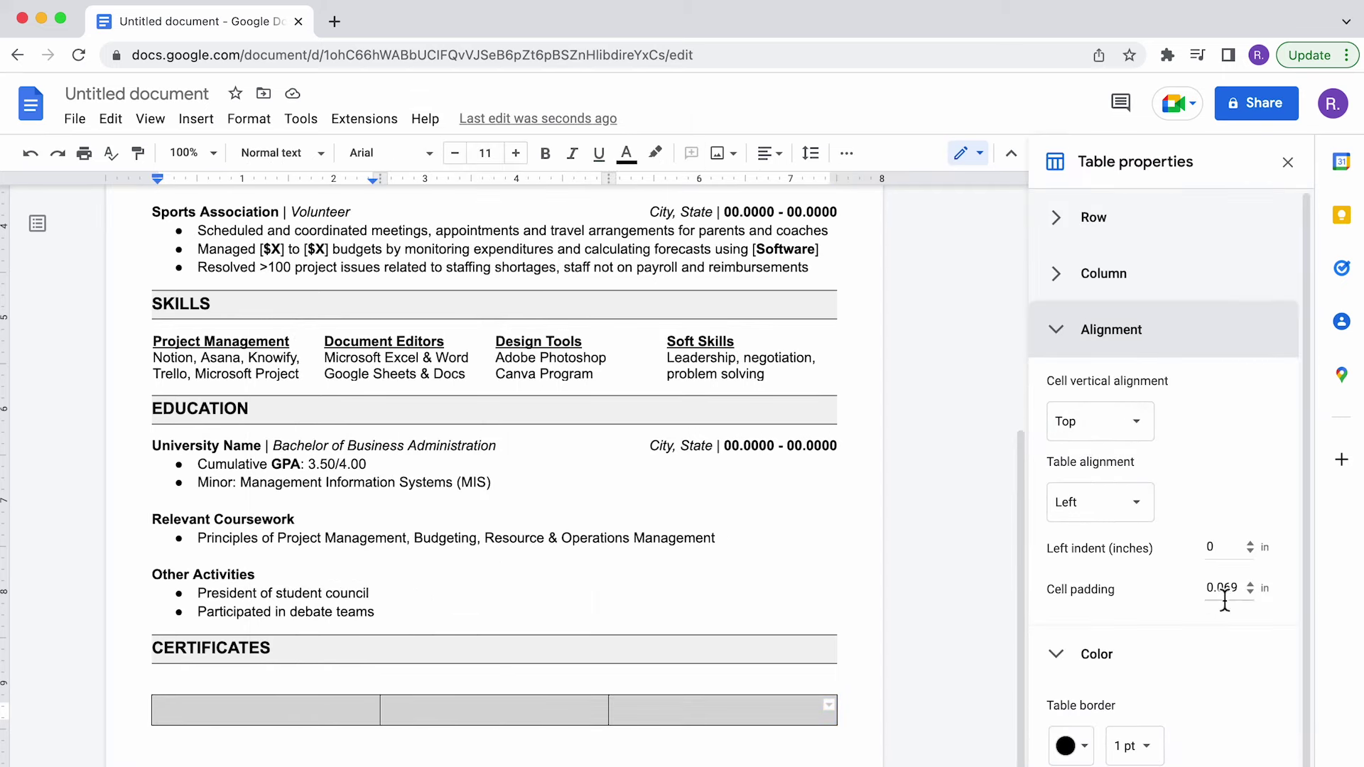
double_click(1221, 589)
text(0)
click(1288, 162)
- Fill in American Red Cross First Aid & CPR, Institute of Project Management CPM, and Class D driver's license; right-align the last
click(398, 703)
text(American Red Cross)
key(Return)
text(First Aid & CPR Certified)
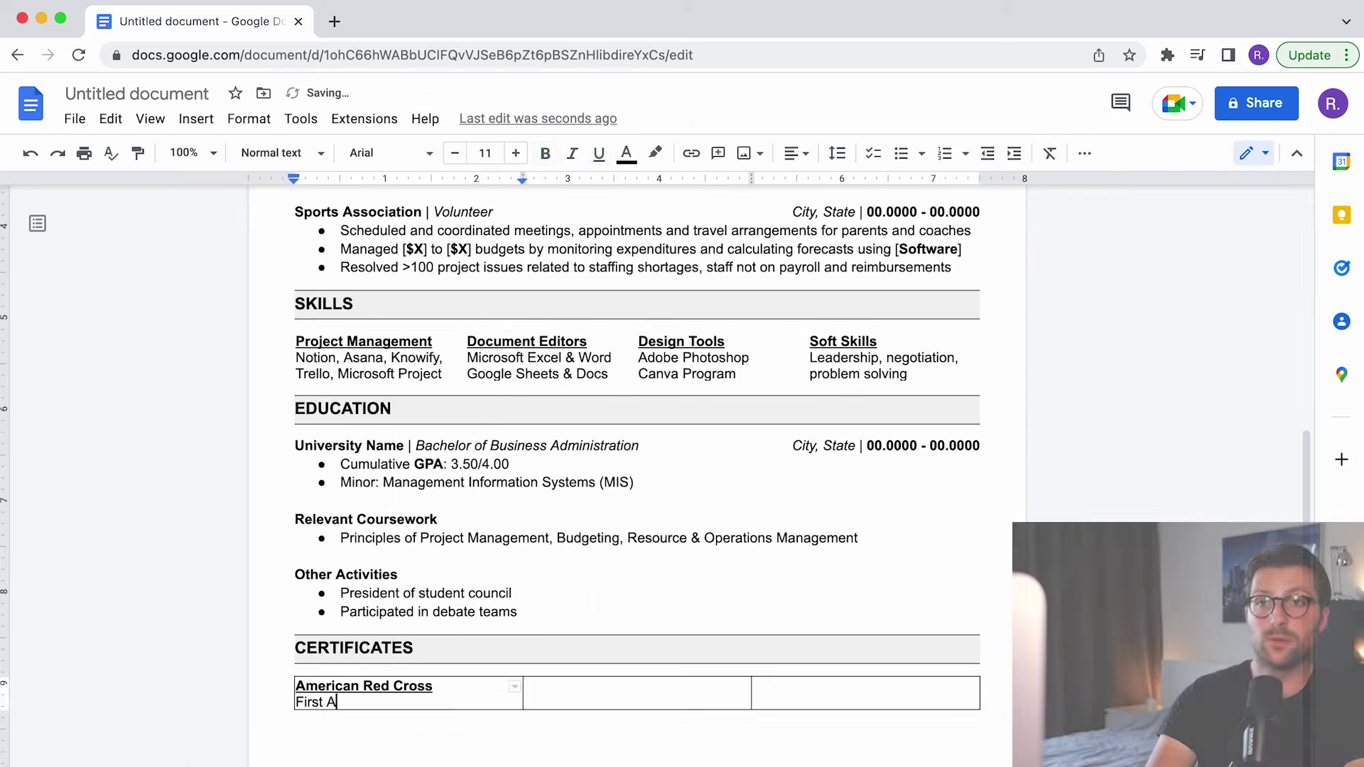
key(Tab)
text(Institute of Project Management)
key(Return)
text(Certified Project Manager (CPM))
key(Tab)
text(Secretary of State Facility)
key(Return)
text(Driver’s license (Class D))
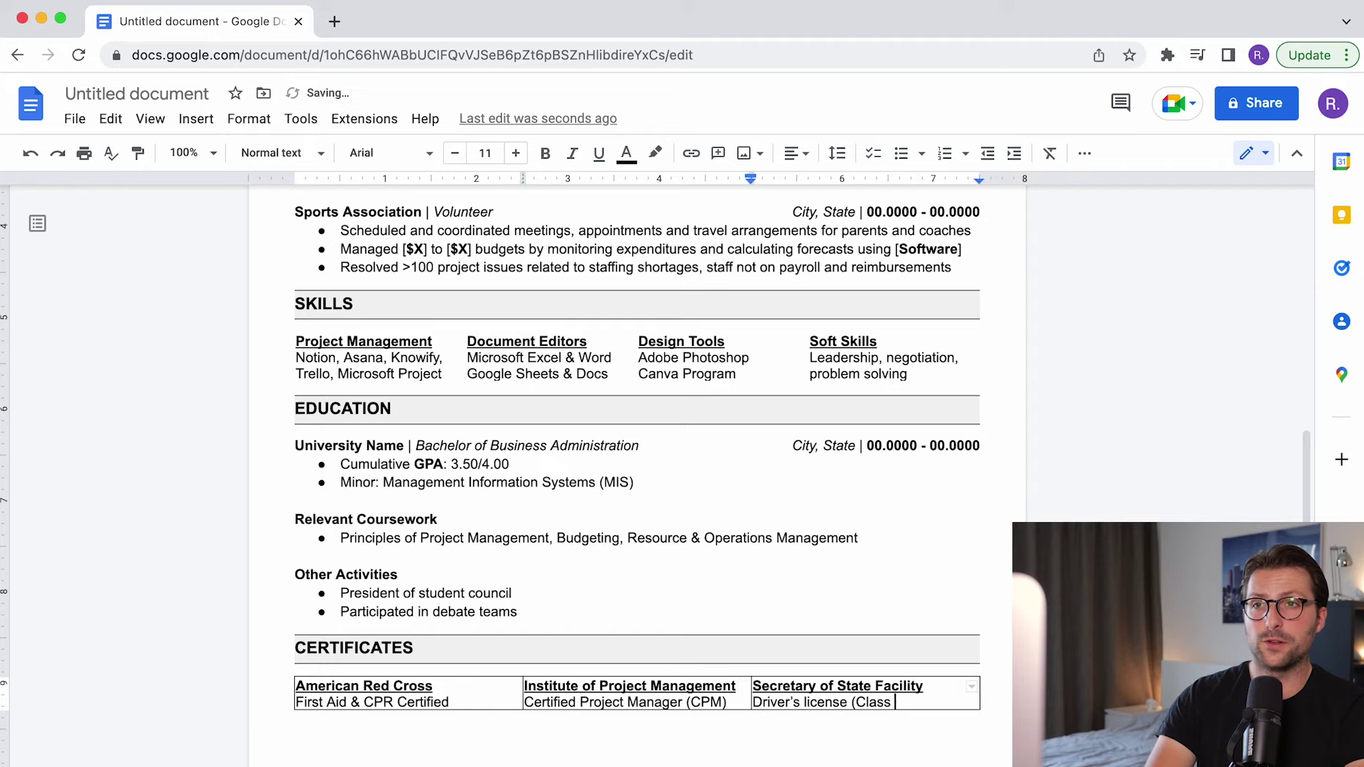
key(ctrl+shift+e)
drag(525, 685, 980, 703)
click(1287, 162)
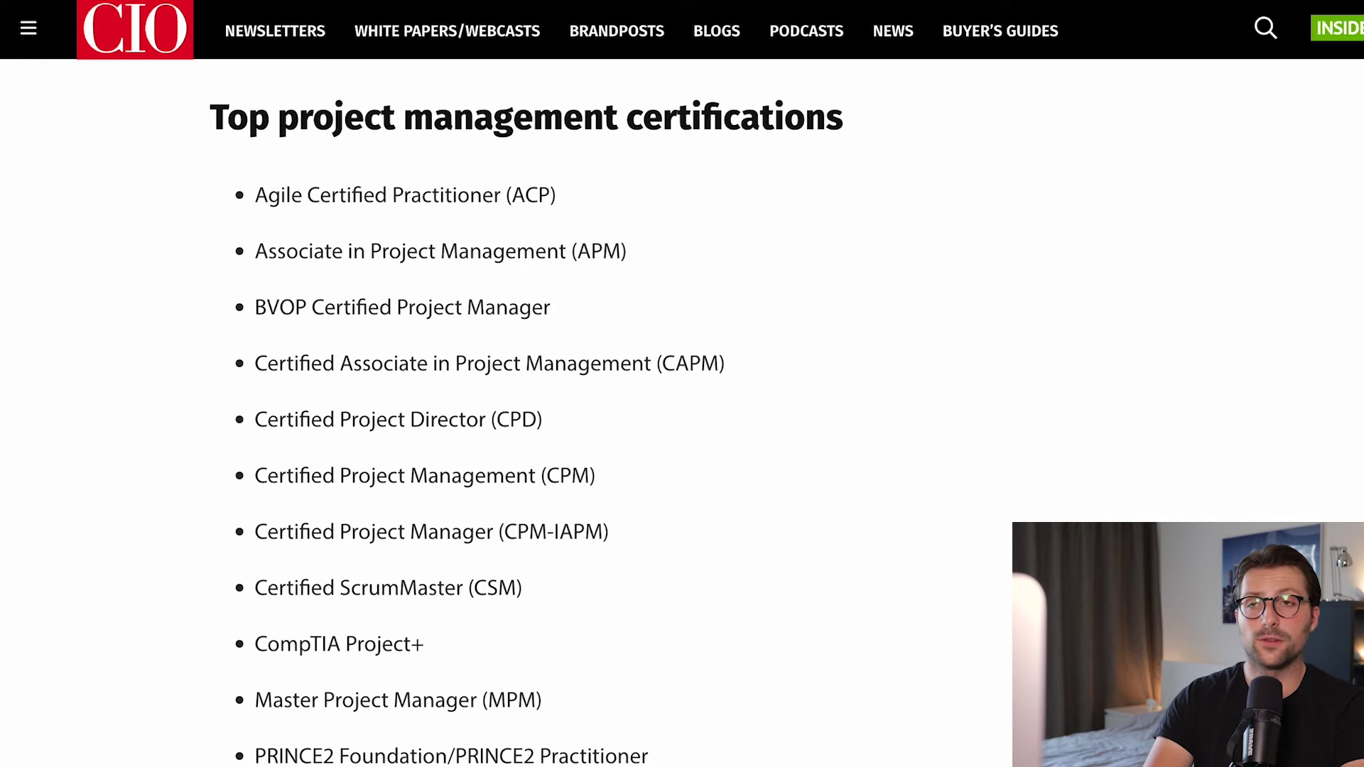
scroll(526, 412, down, 2)
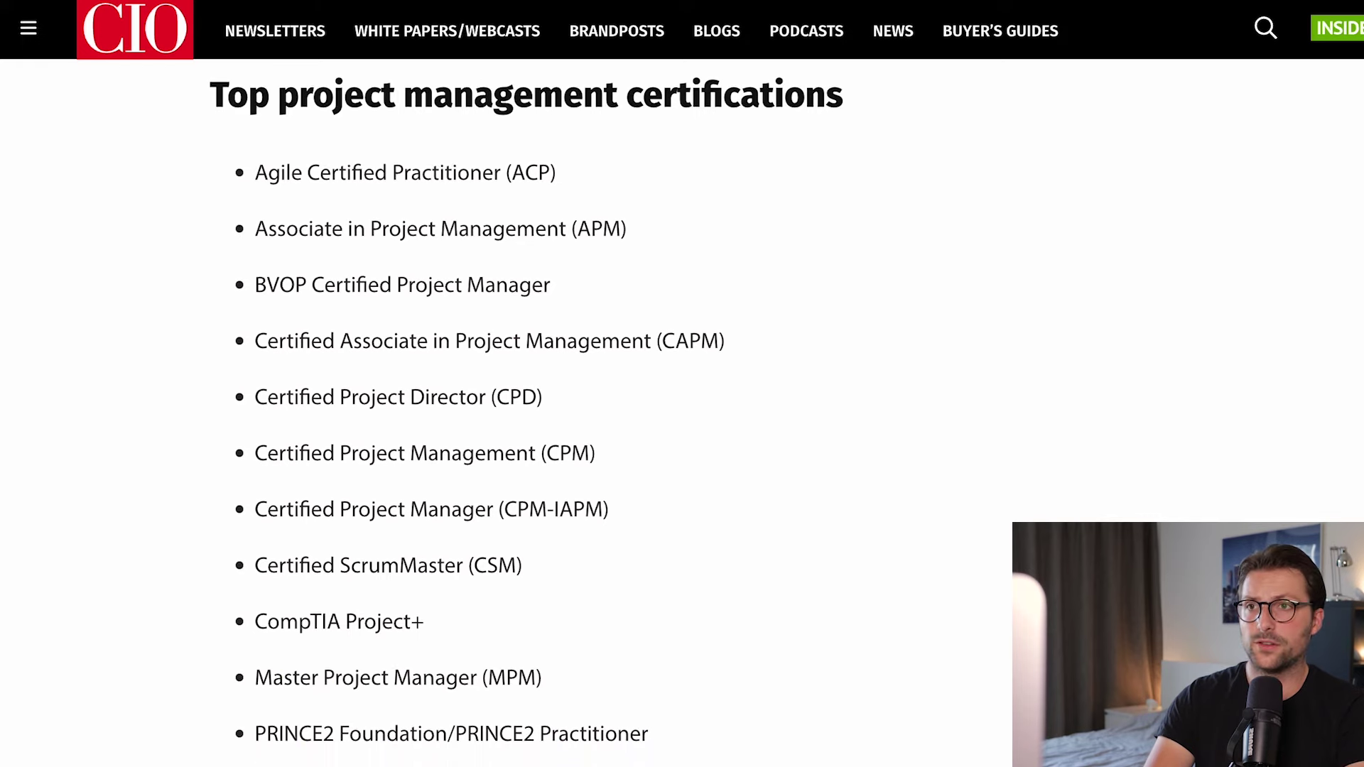
scroll(525, 412, down, 2)
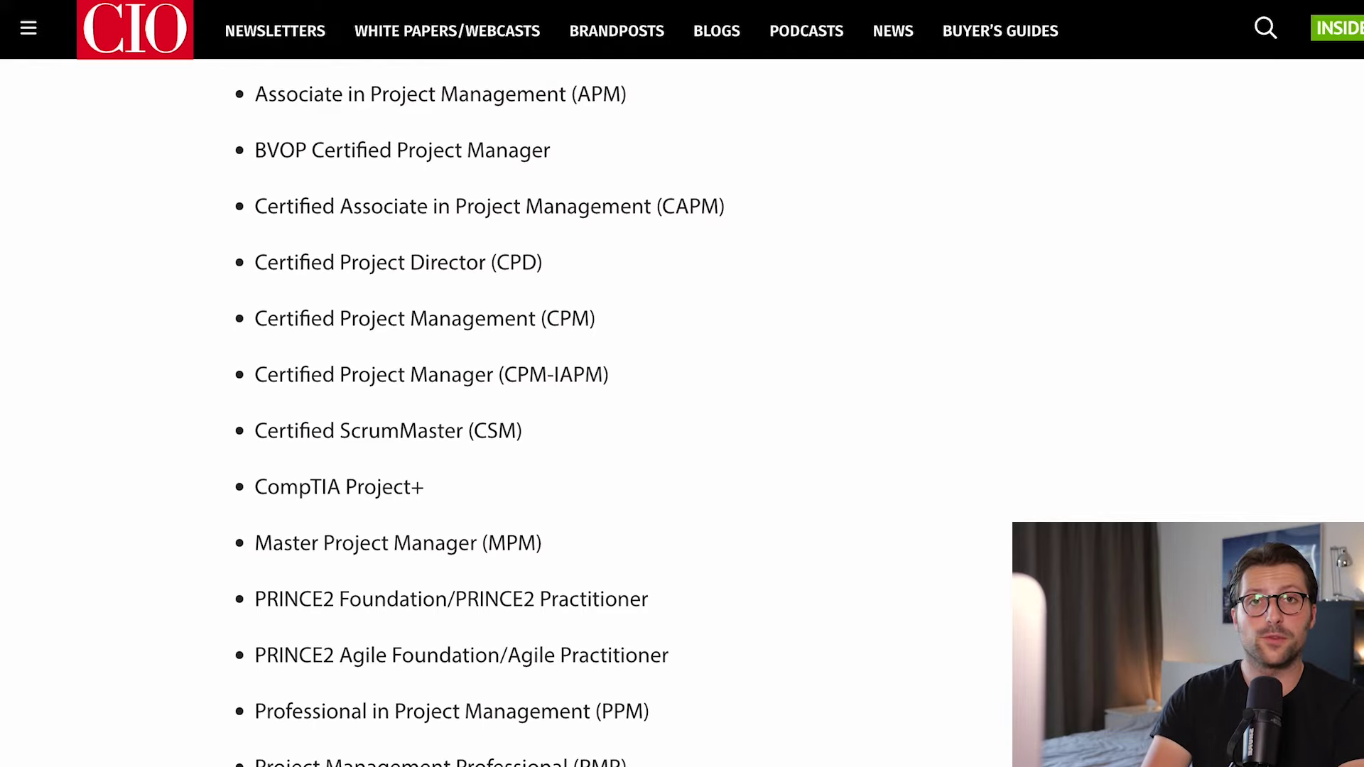
scroll(526, 412, down, 1)
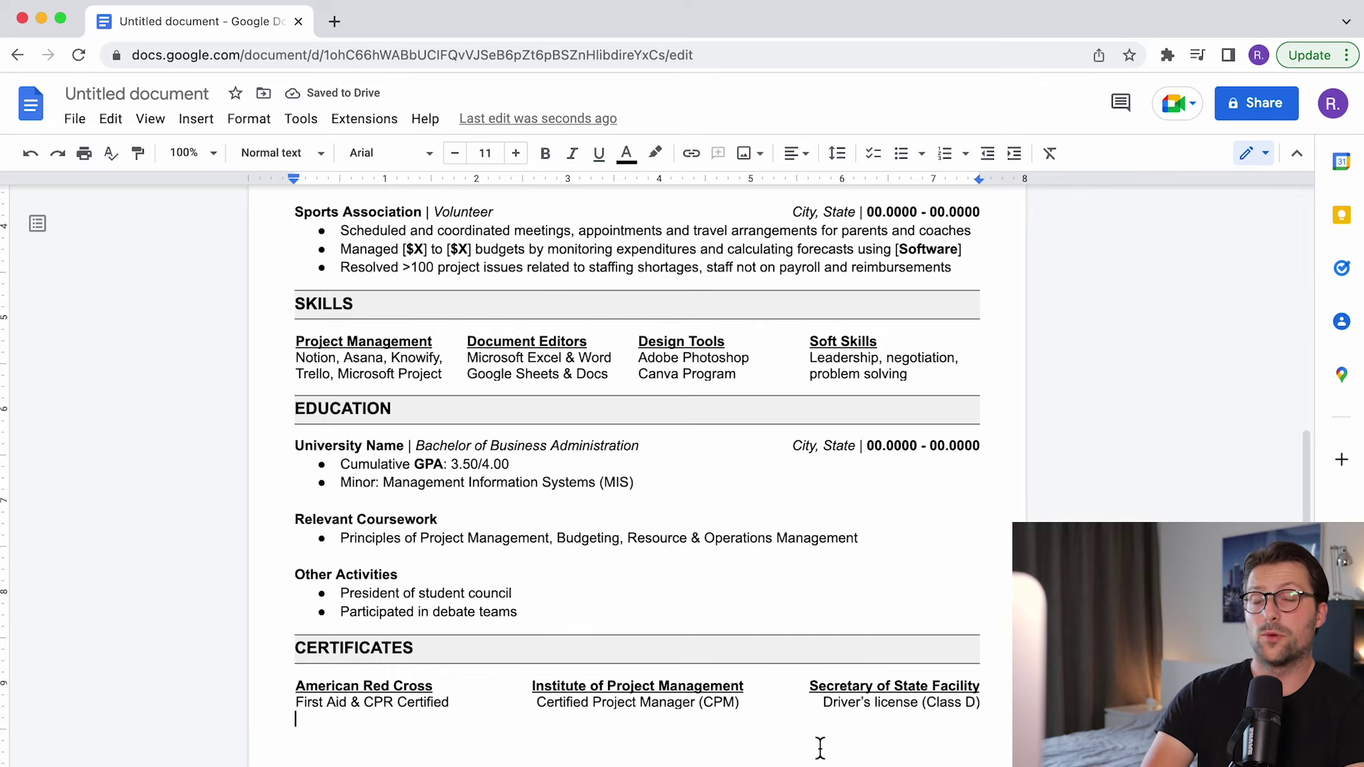
- Zoom out and retitle the untitled document 'Name Surname Resume'
key(super+minus)
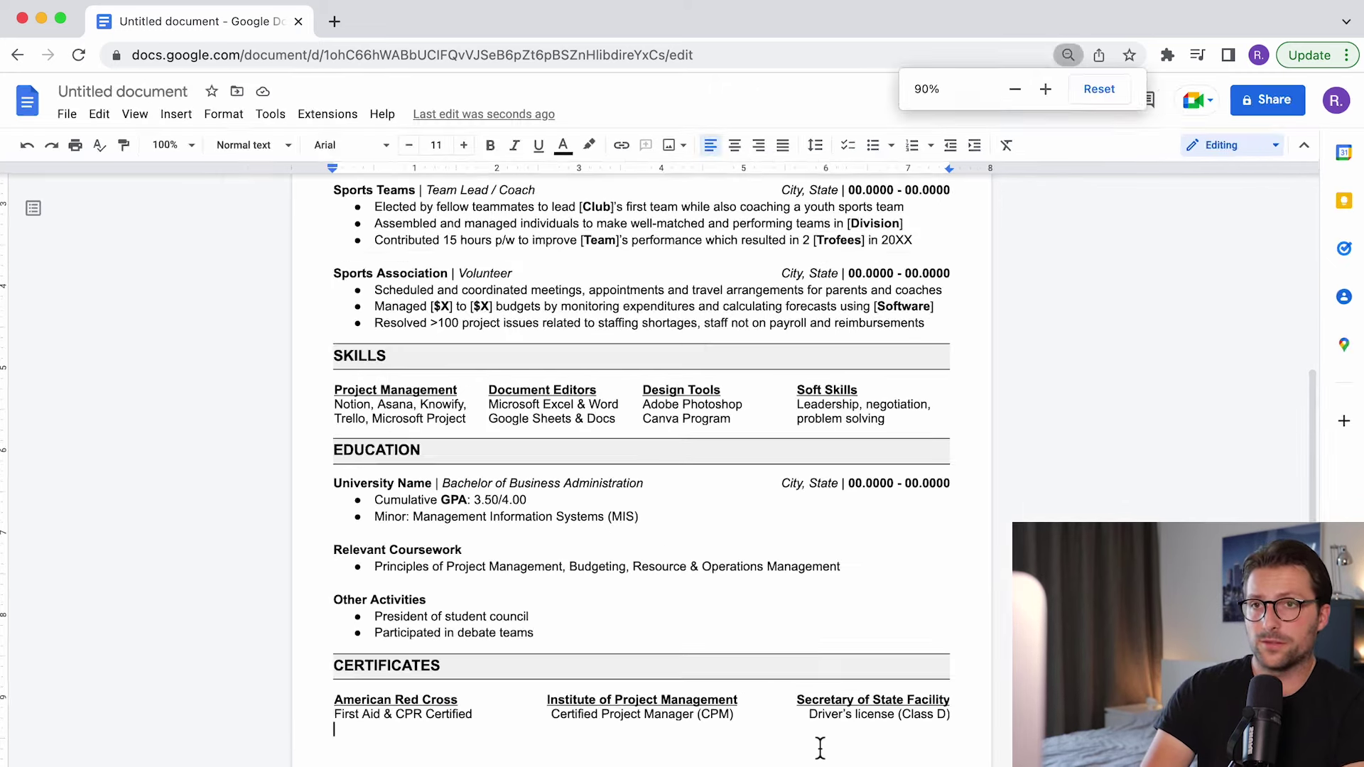
scroll(820, 748, up, 5)
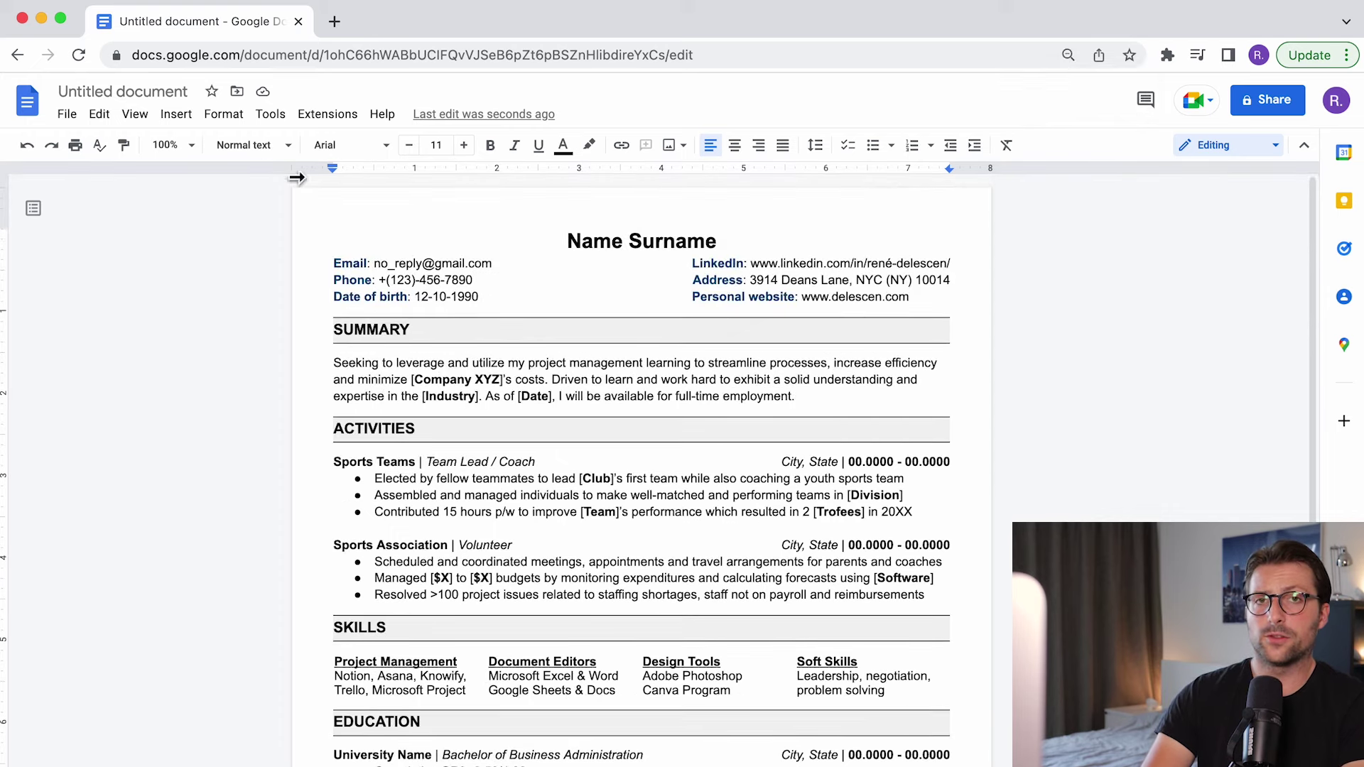
click(165, 89)
text(Name Surname Resume)
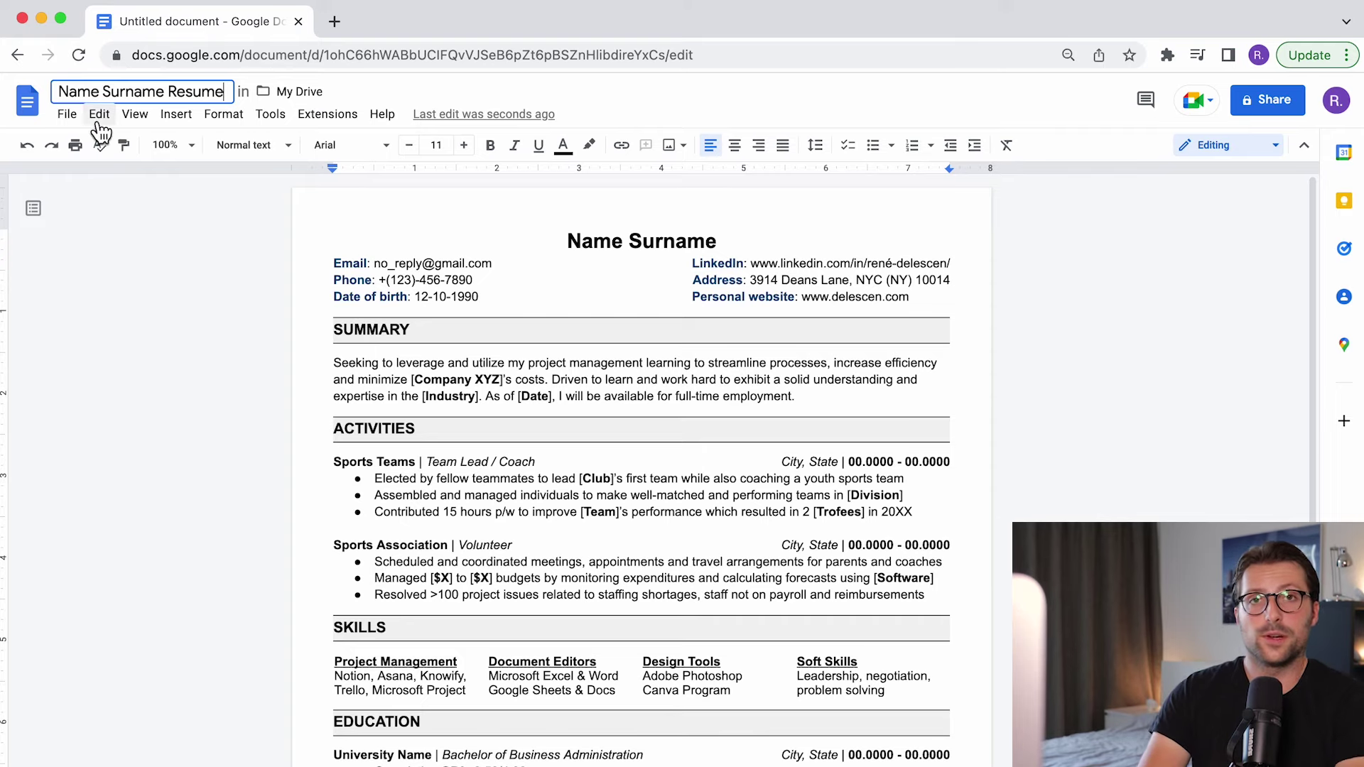
- Download the resume as the PDF file 'Name Surname Resume.pdf'
click(68, 116)
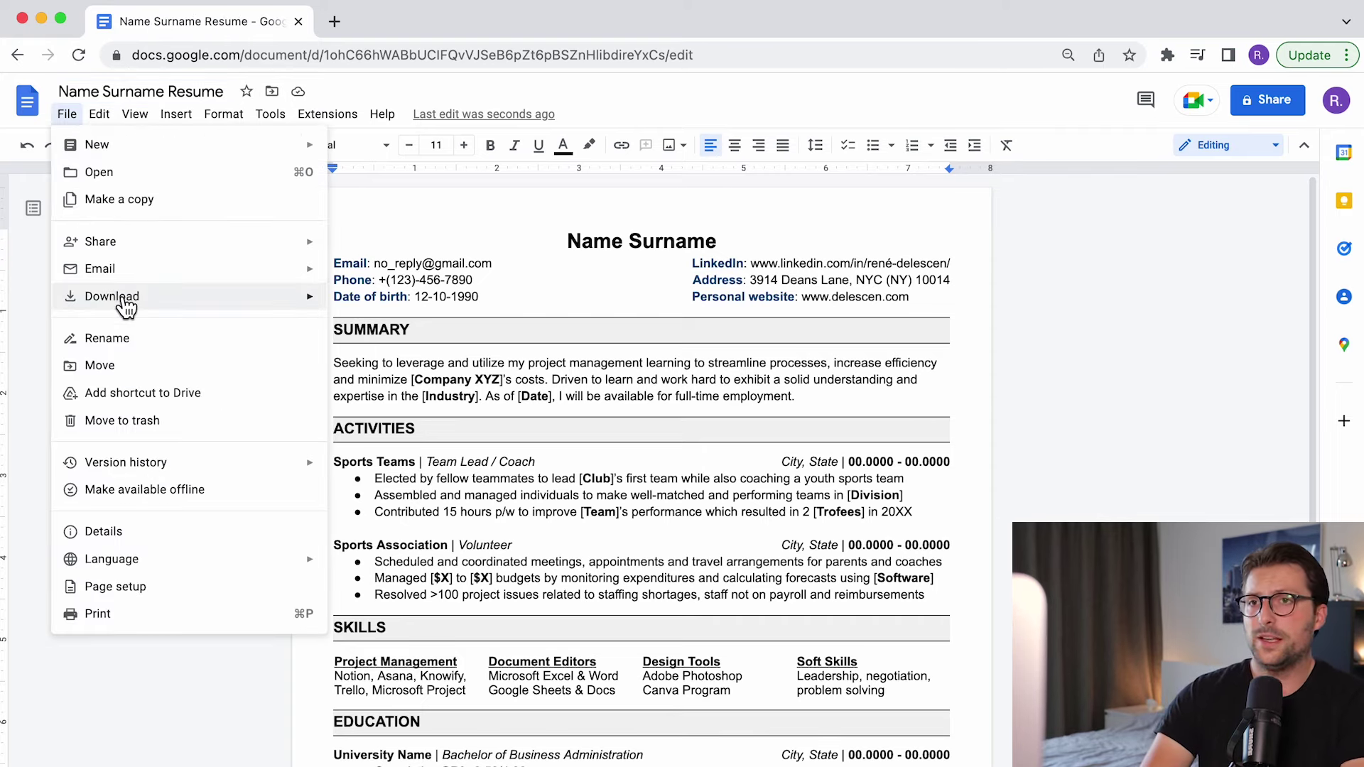
mouse_move(129, 304)
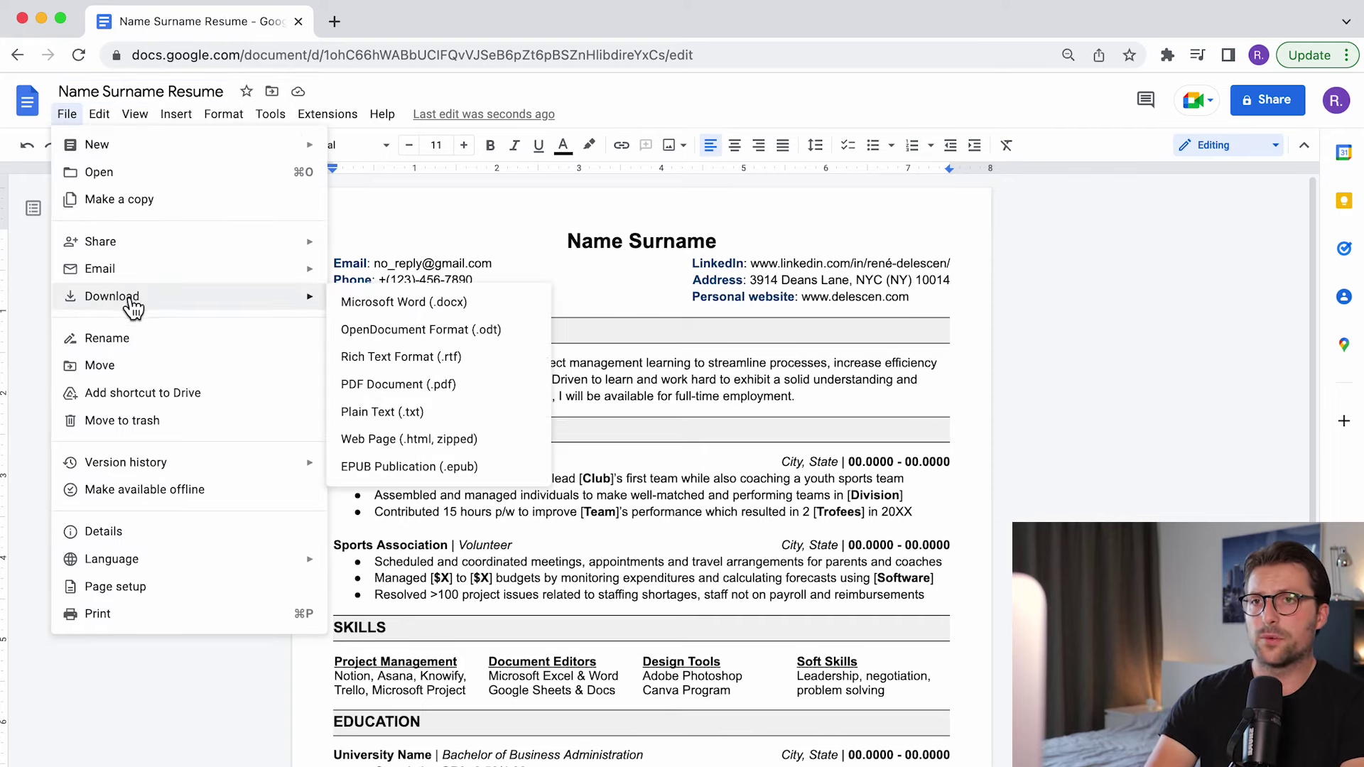
click(397, 384)
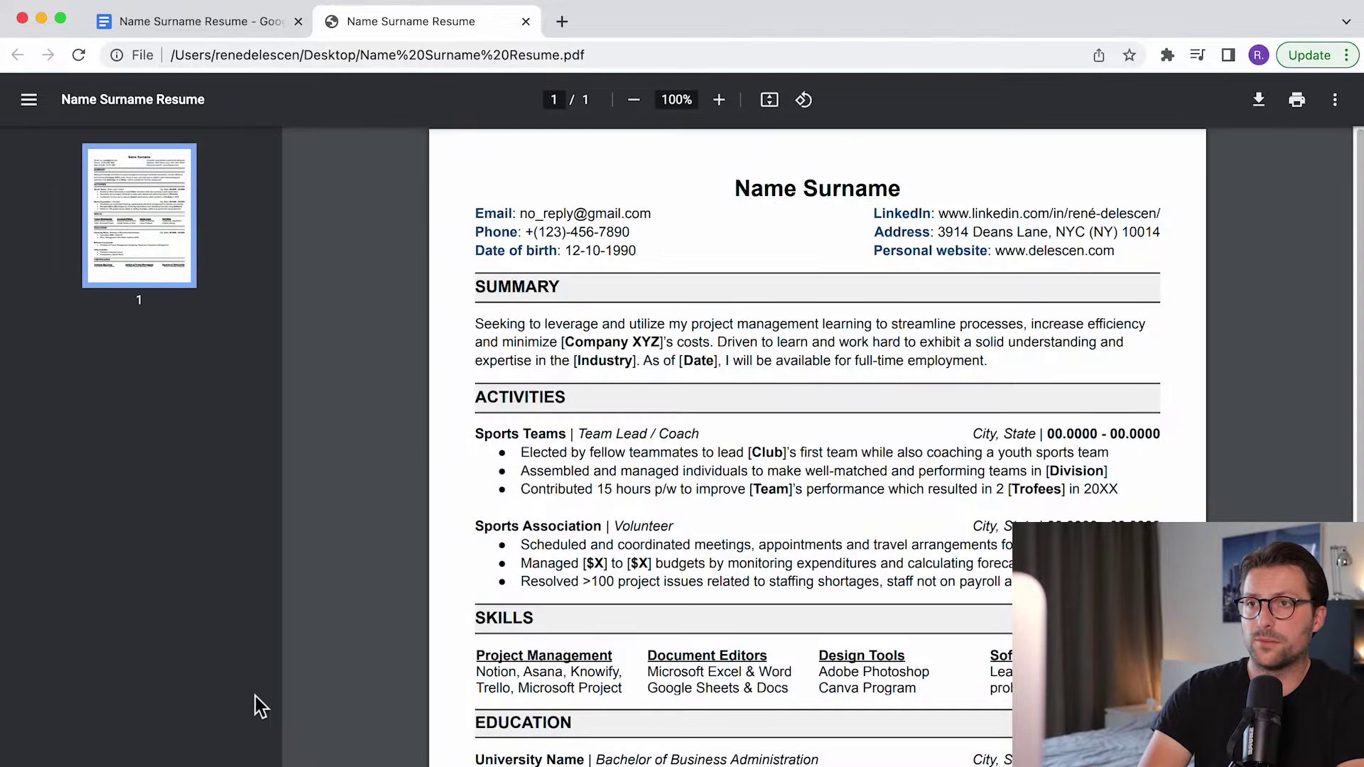
scroll(306, 676, down, 5)
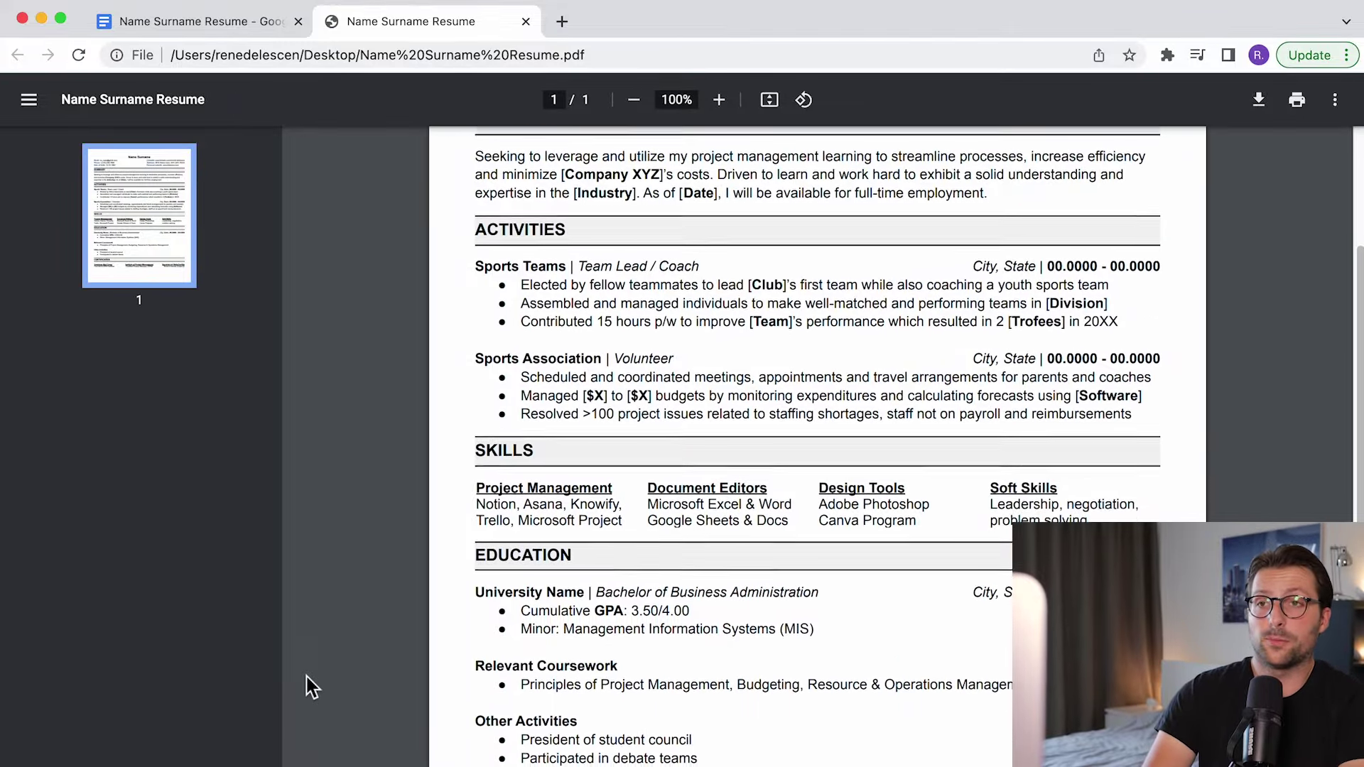
scroll(307, 676, down, 3)
scroll(307, 676, up, 5)
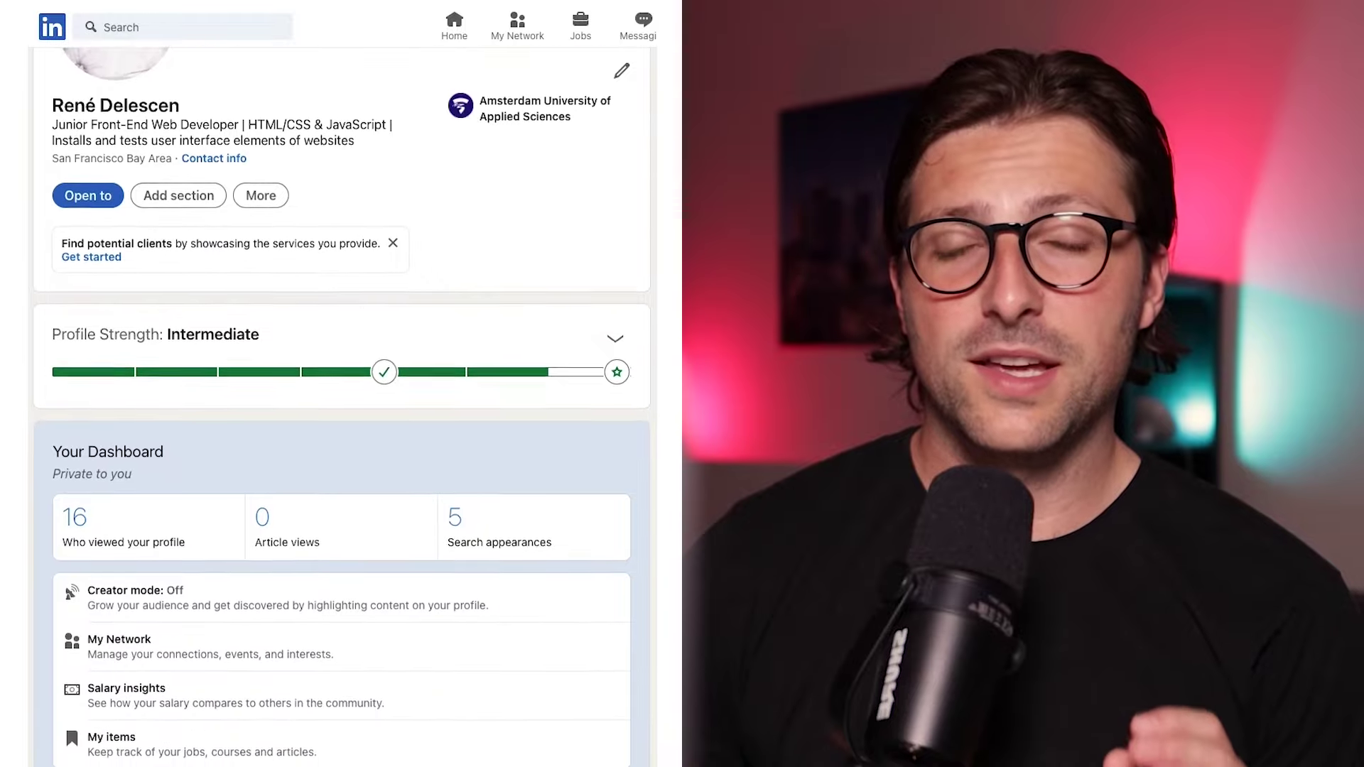
- Scroll down the LinkedIn profile to the profile analytics and About summary
scroll(341, 405, down, 5)
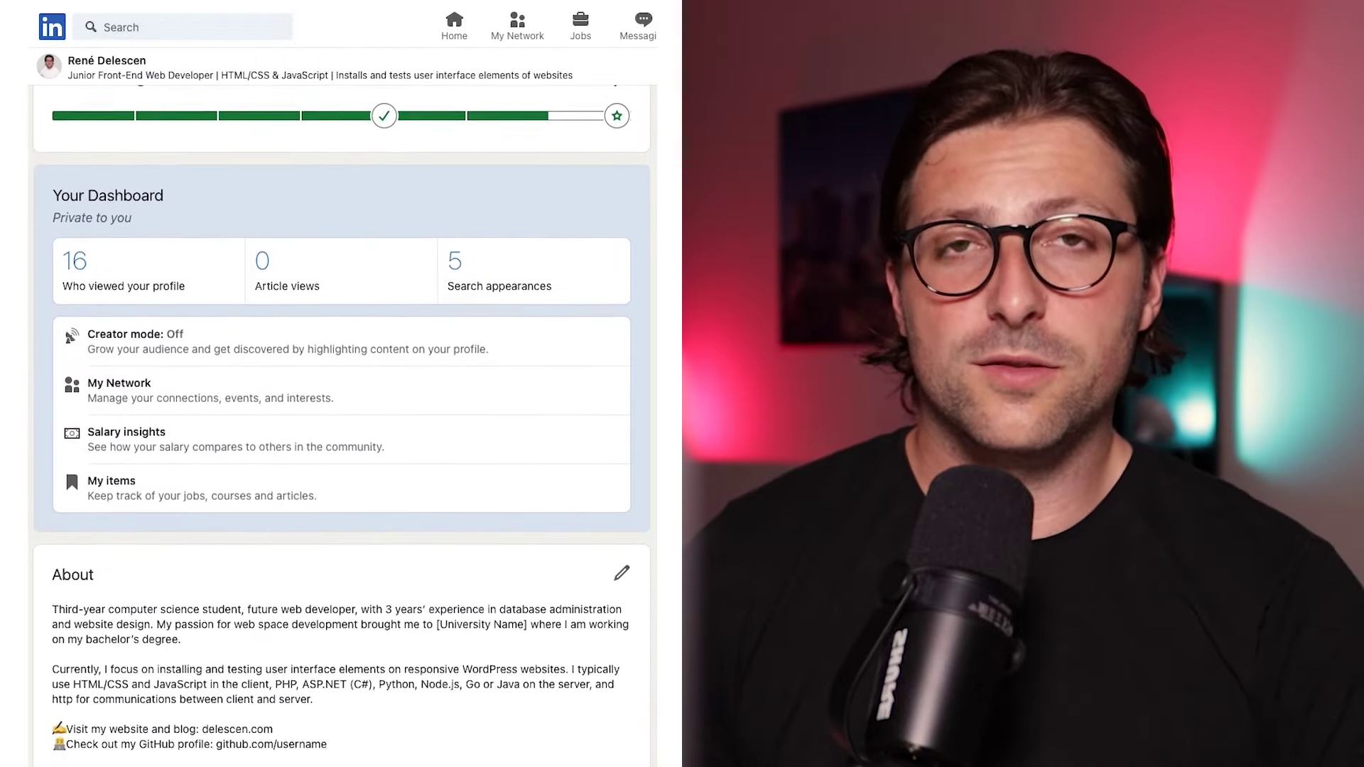